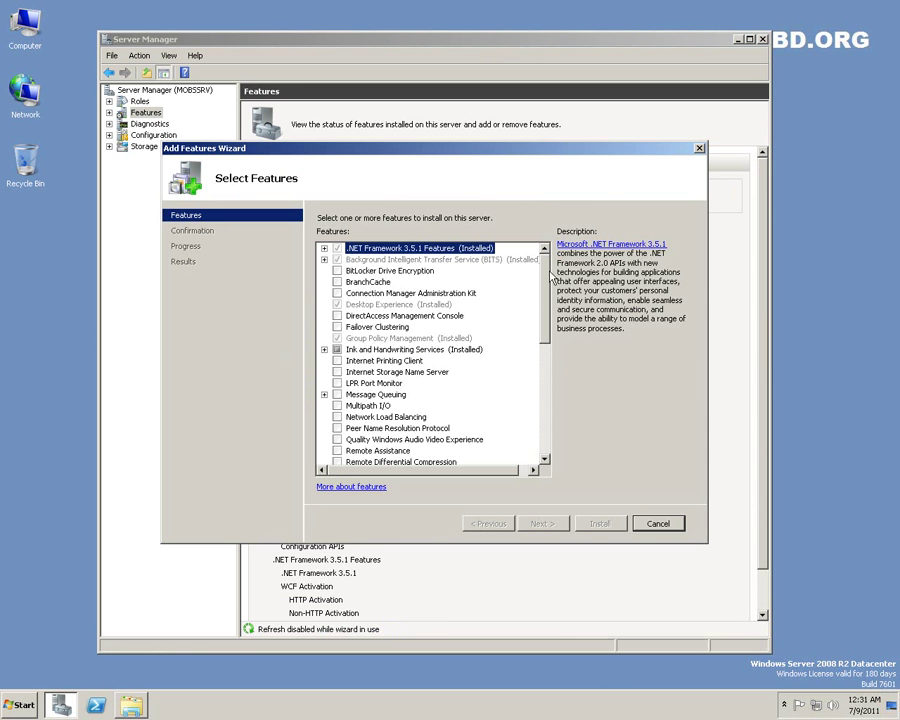
- Look through the installable features, check the status and description of Windows Internal Database, and cancel the Add Features Wizard
{"action": "scroll", "coordinate": [549, 376], "scroll_direction": "down", "scroll_amount": 7}
{"action": "scroll", "coordinate": [549, 376], "scroll_direction": "up", "scroll_amount": 3}
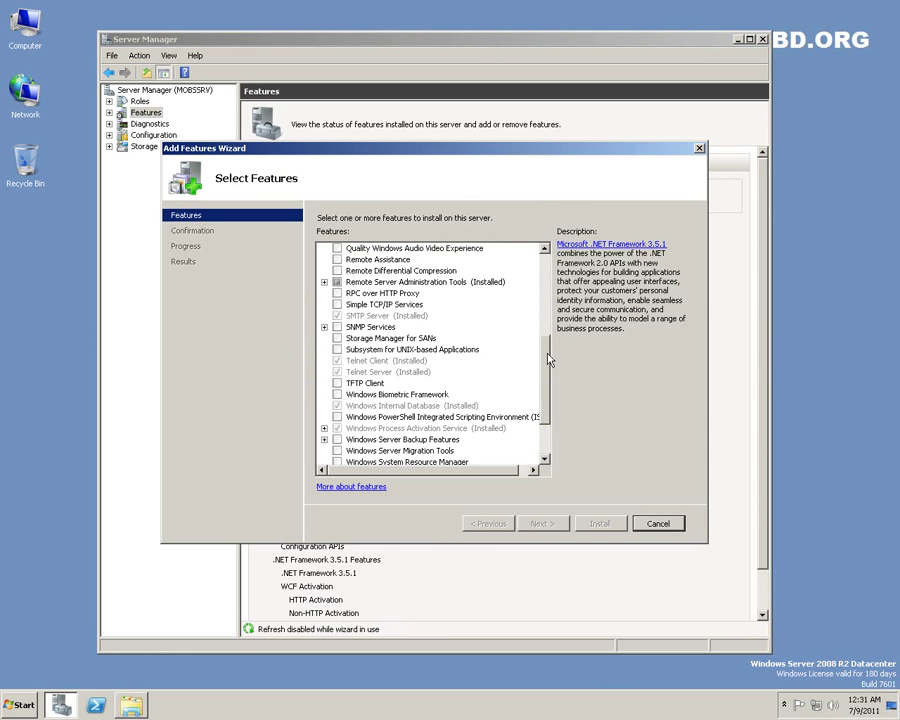
{"action": "left_click_drag", "start_coordinate": [549, 341], "coordinate": [547, 262]}
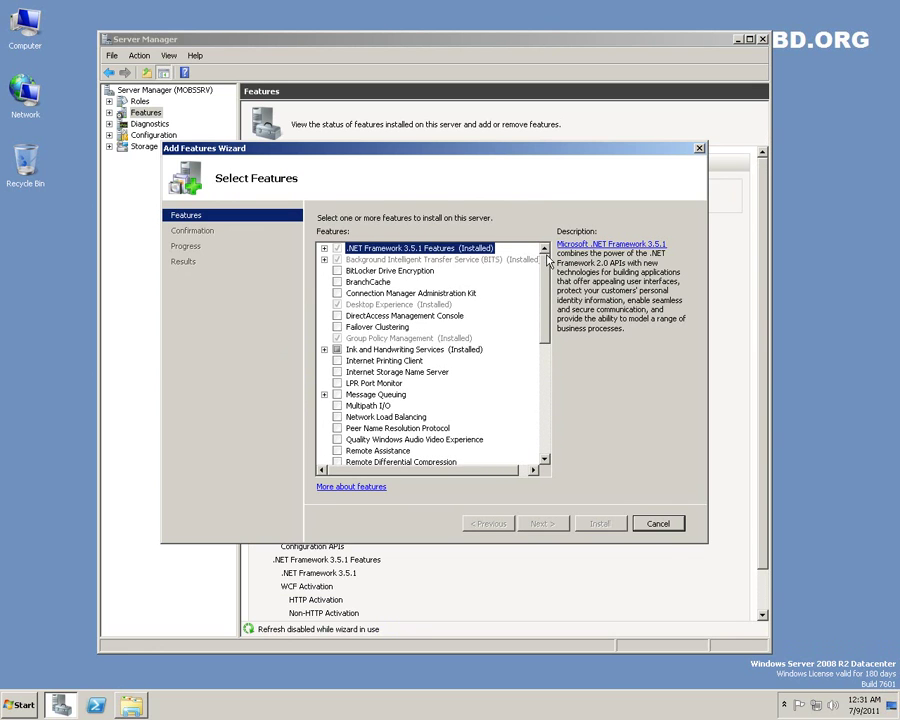
{"action": "left_click", "coordinate": [660, 524]}
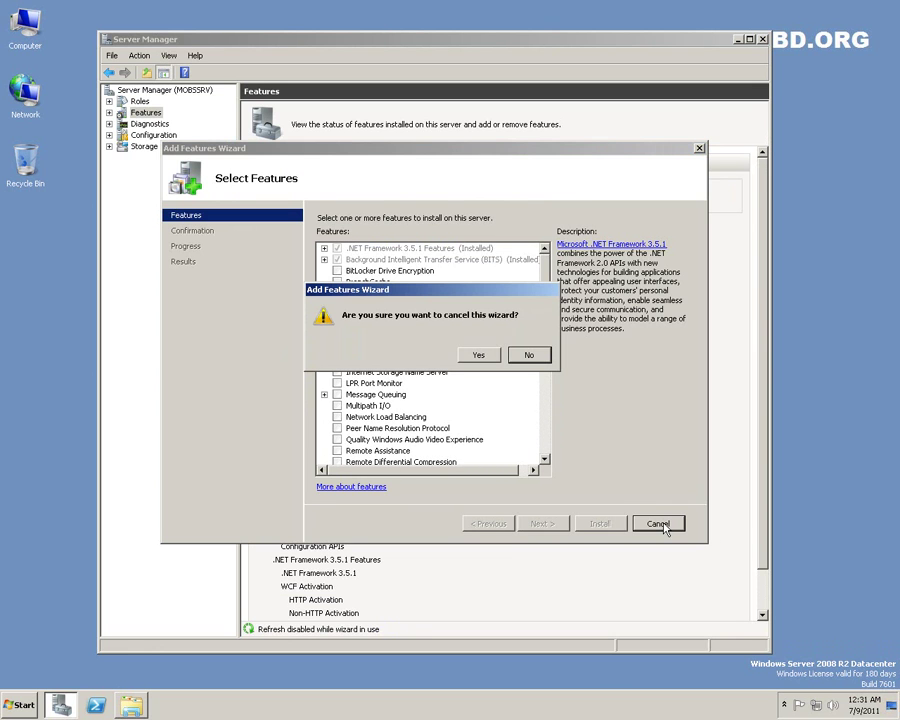
{"action": "left_click", "coordinate": [519, 362]}
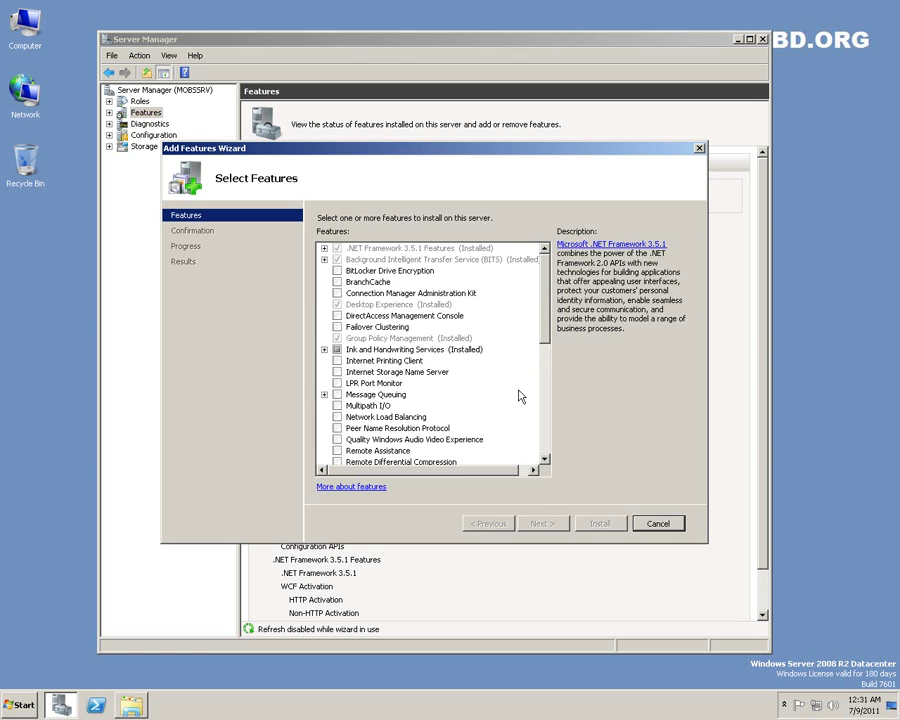
{"action": "left_click_drag", "start_coordinate": [545, 267], "coordinate": [547, 401]}
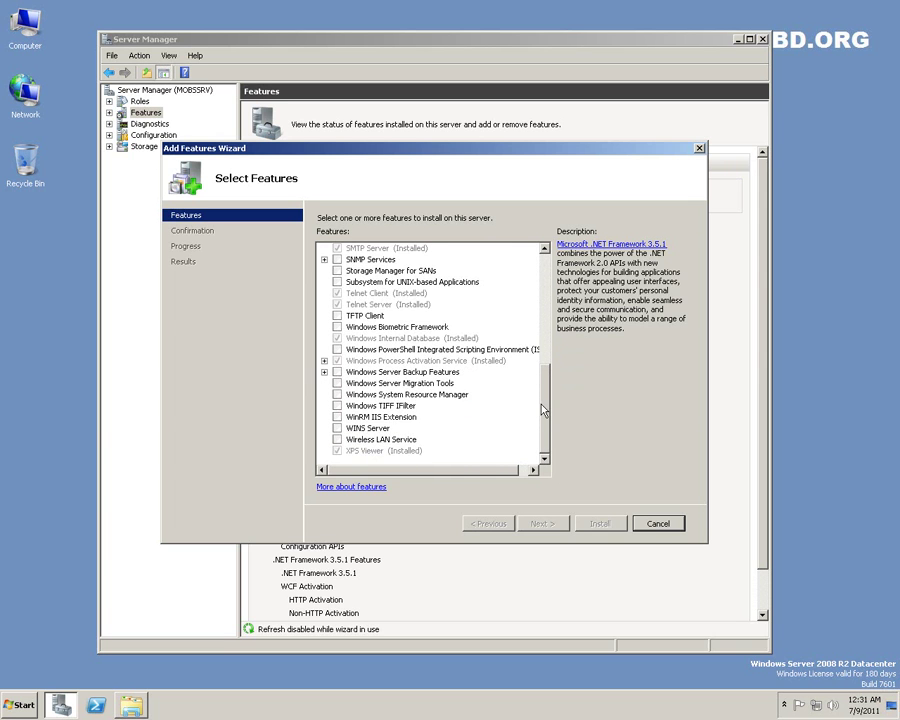
{"action": "left_click", "coordinate": [378, 340]}
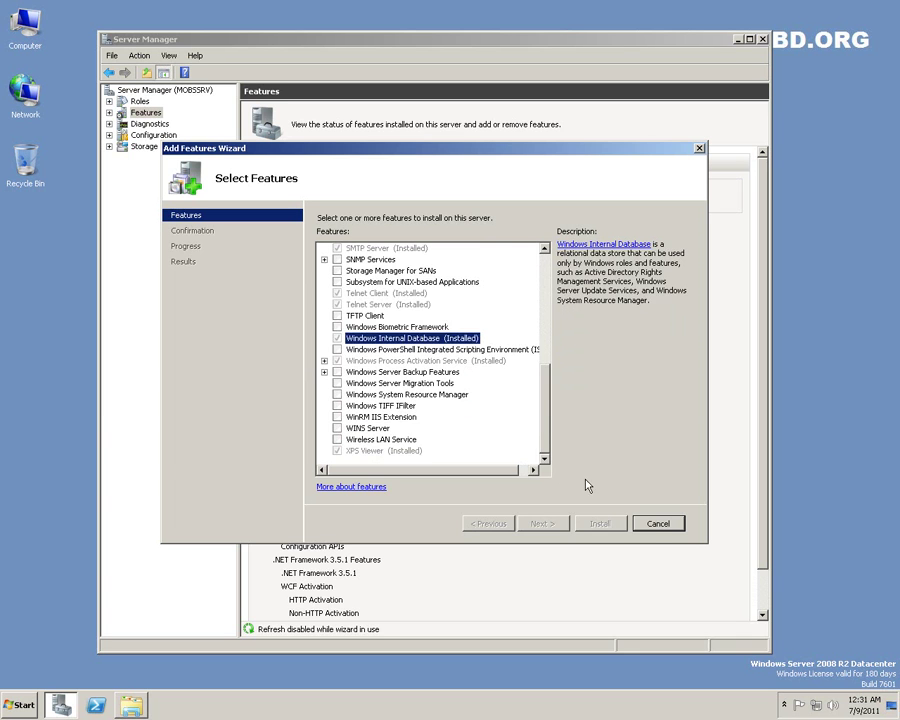
{"action": "left_click", "coordinate": [658, 525]}
{"action": "left_click", "coordinate": [472, 357]}
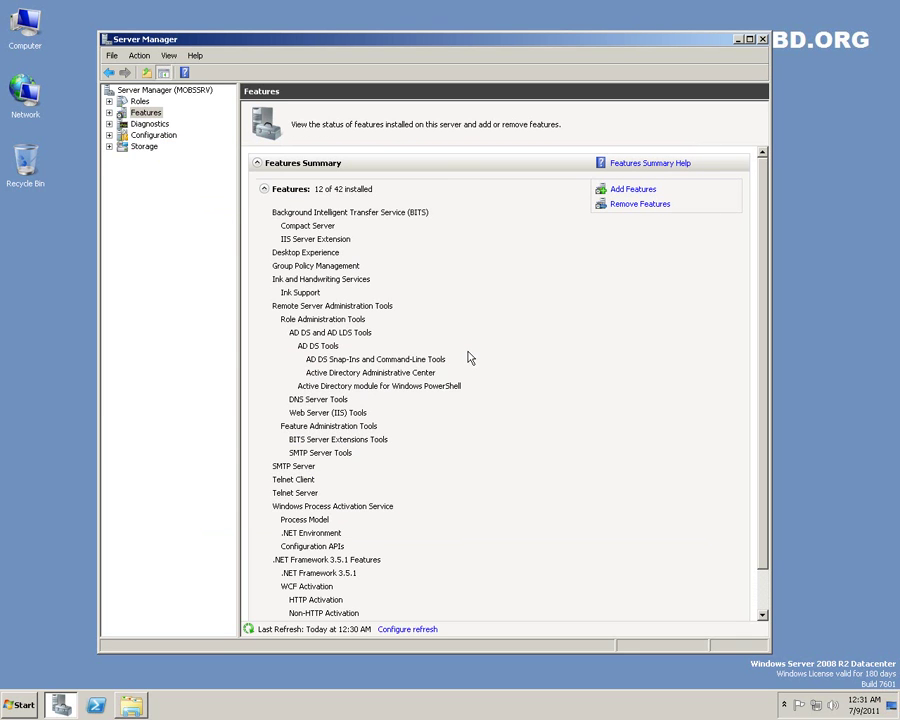
- Open the Web Server (IIS) role in Server Manager and start adding role services to it
{"action": "left_click", "coordinate": [109, 112]}
{"action": "left_click", "coordinate": [139, 101]}
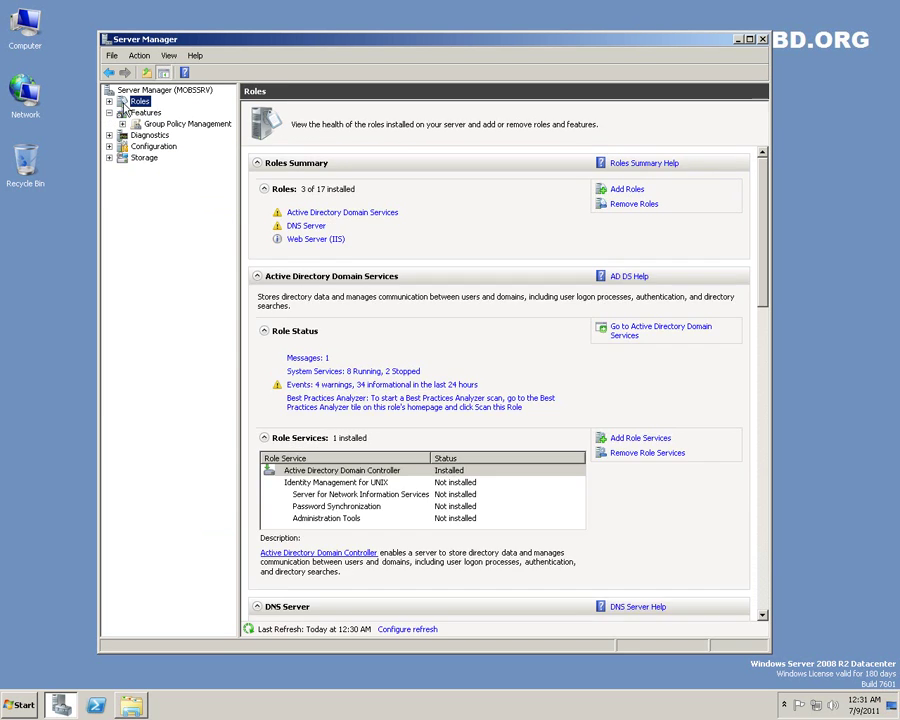
{"action": "left_click", "coordinate": [109, 101]}
{"action": "left_click", "coordinate": [170, 135]}
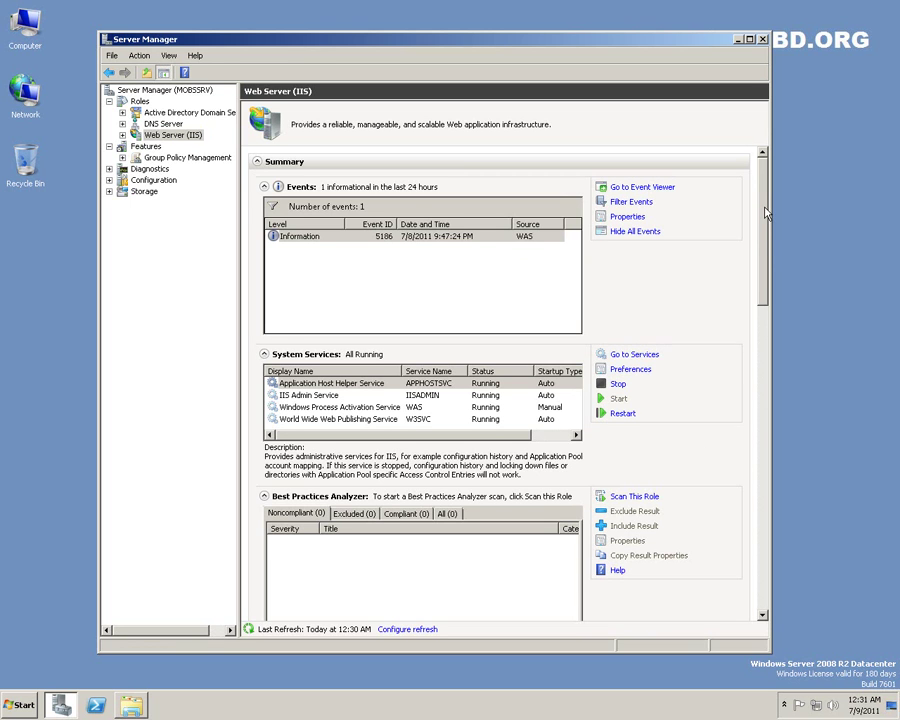
{"action": "scroll", "coordinate": [760, 213], "scroll_direction": "down", "scroll_amount": 5}
{"action": "left_click", "coordinate": [642, 460]}
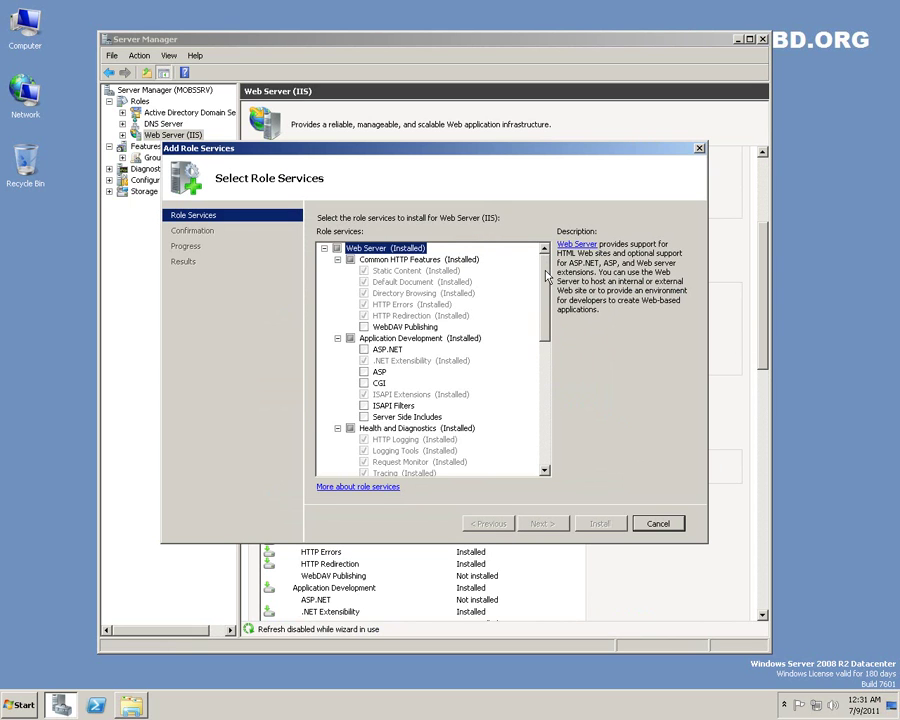
- Select Windows Authentication, ASP.NET with its required role services, and Dynamic Content Compression for the Web Server (IIS) role
{"action": "left_click_drag", "start_coordinate": [547, 275], "coordinate": [546, 346]}
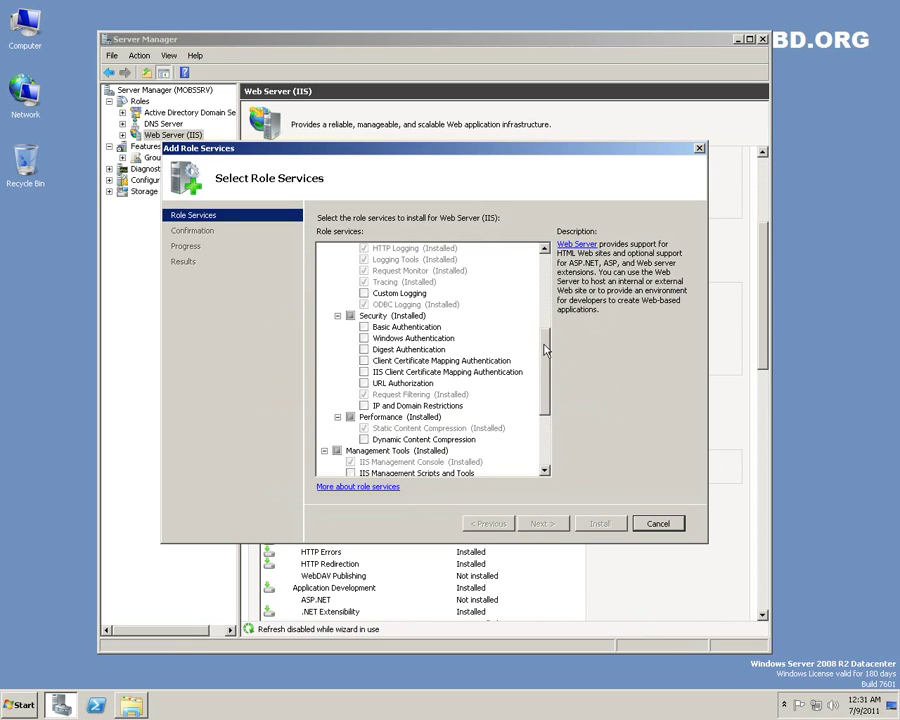
{"action": "left_click", "coordinate": [364, 339]}
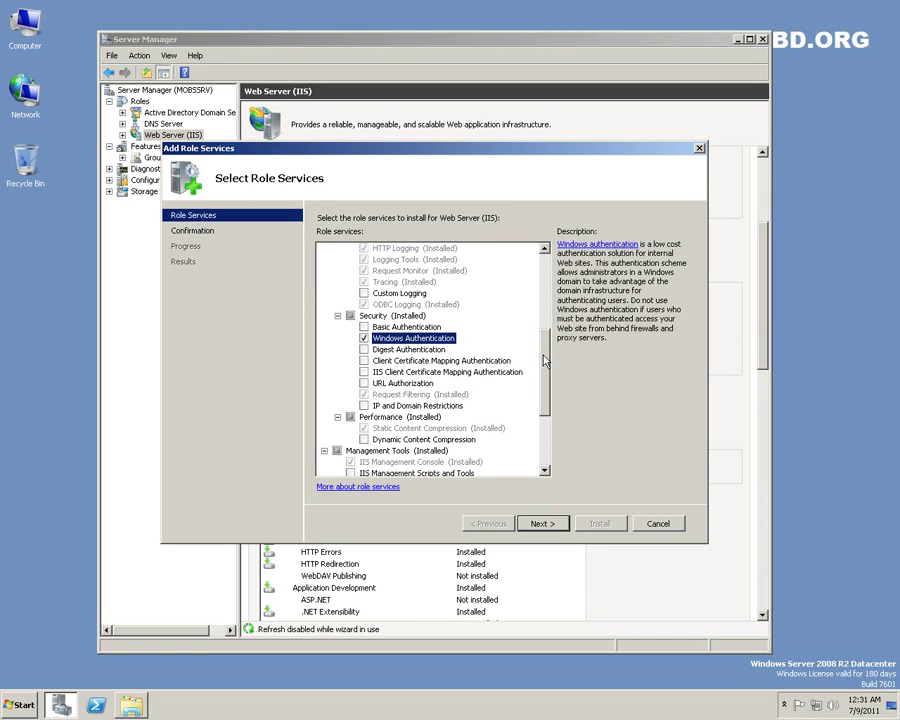
{"action": "left_click_drag", "start_coordinate": [546, 356], "coordinate": [553, 279]}
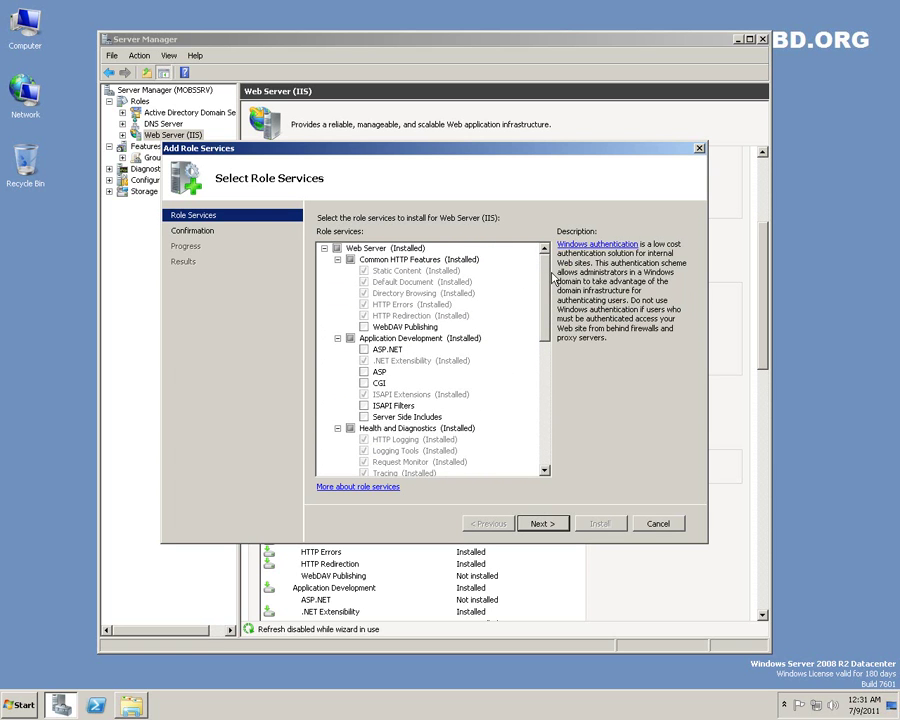
{"action": "left_click", "coordinate": [364, 349]}
{"action": "left_click", "coordinate": [527, 410]}
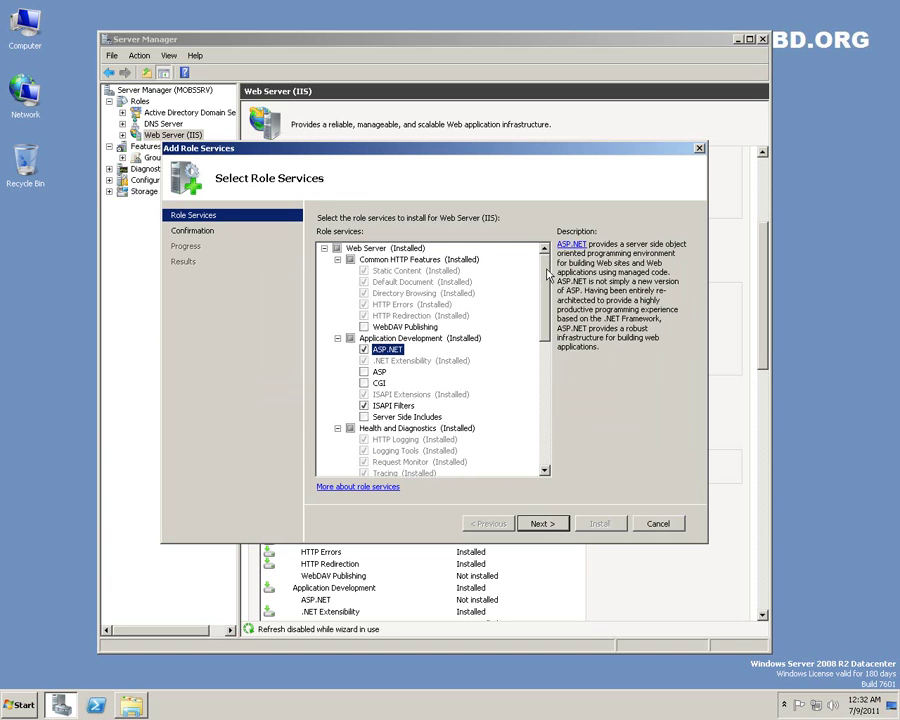
{"action": "scroll", "coordinate": [547, 330], "scroll_direction": "down", "scroll_amount": 5}
{"action": "scroll", "coordinate": [547, 337], "scroll_direction": "down", "scroll_amount": 4}
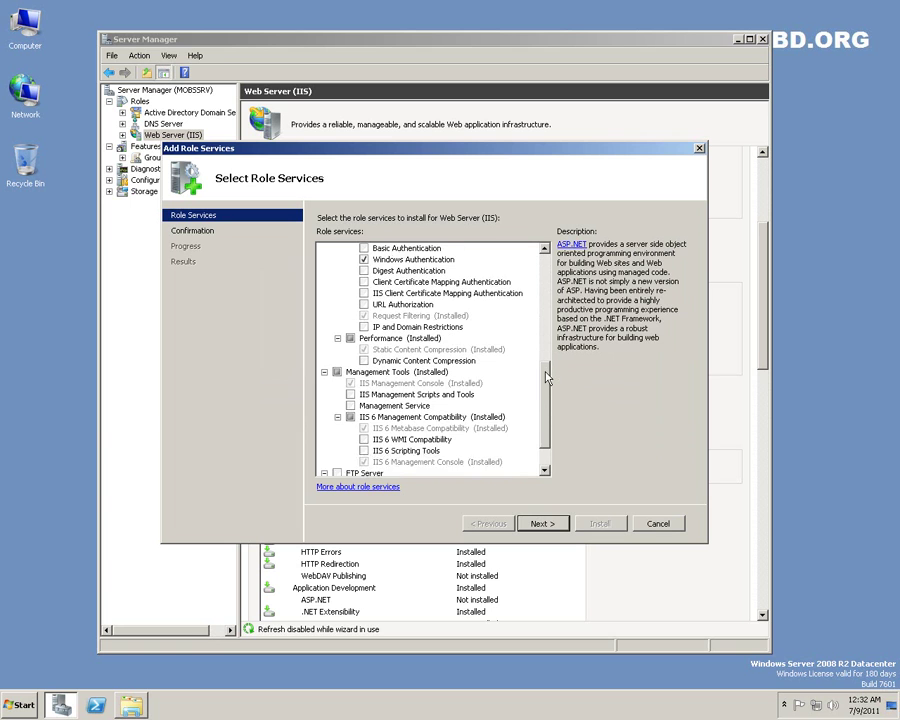
{"action": "left_click", "coordinate": [363, 349]}
{"action": "scroll", "coordinate": [547, 402], "scroll_direction": "up", "scroll_amount": 9}
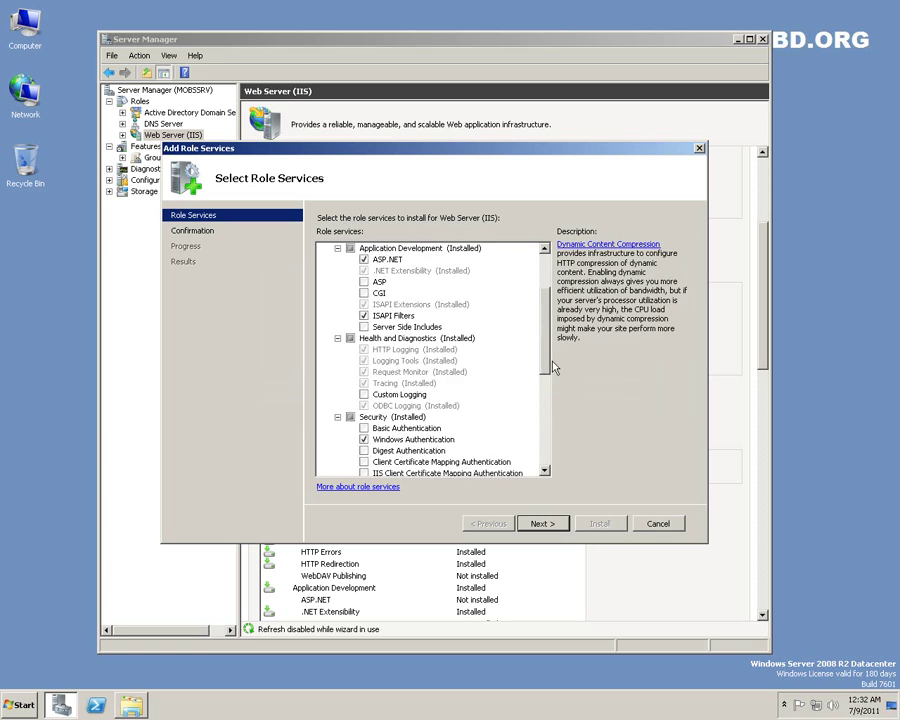
- Install the selected IIS role services, and close the wizard and Server Manager once the installation ends
{"action": "left_click", "coordinate": [545, 524]}
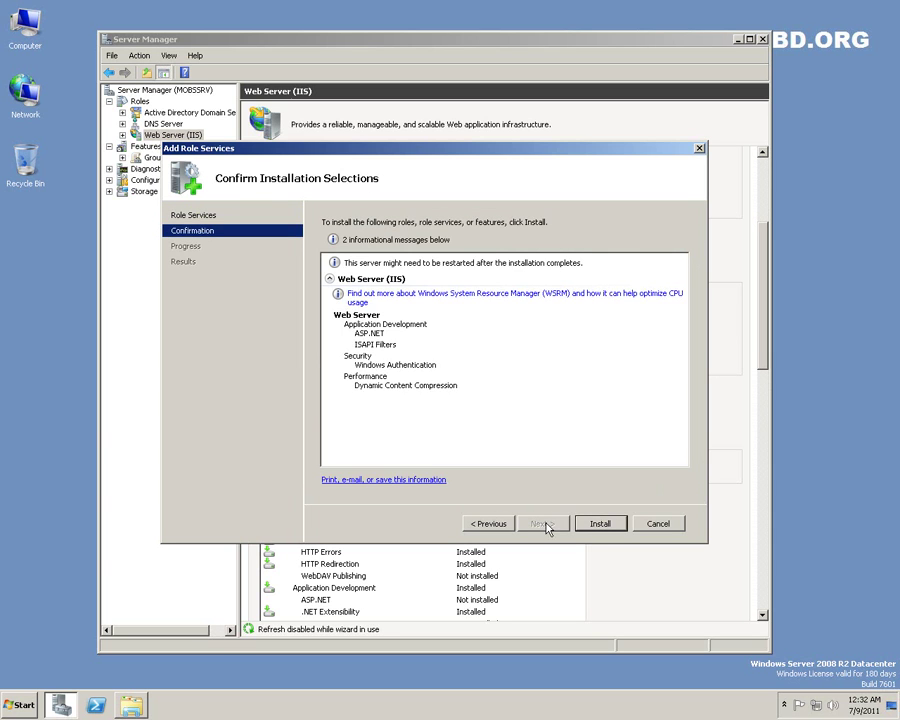
{"action": "left_click", "coordinate": [600, 525]}
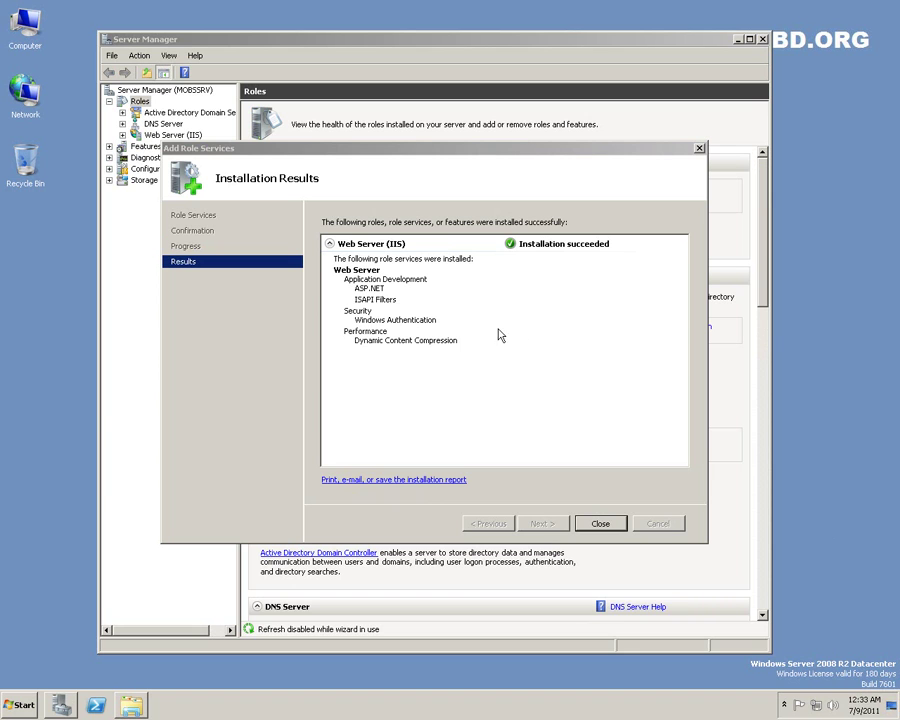
{"action": "left_click", "coordinate": [600, 523]}
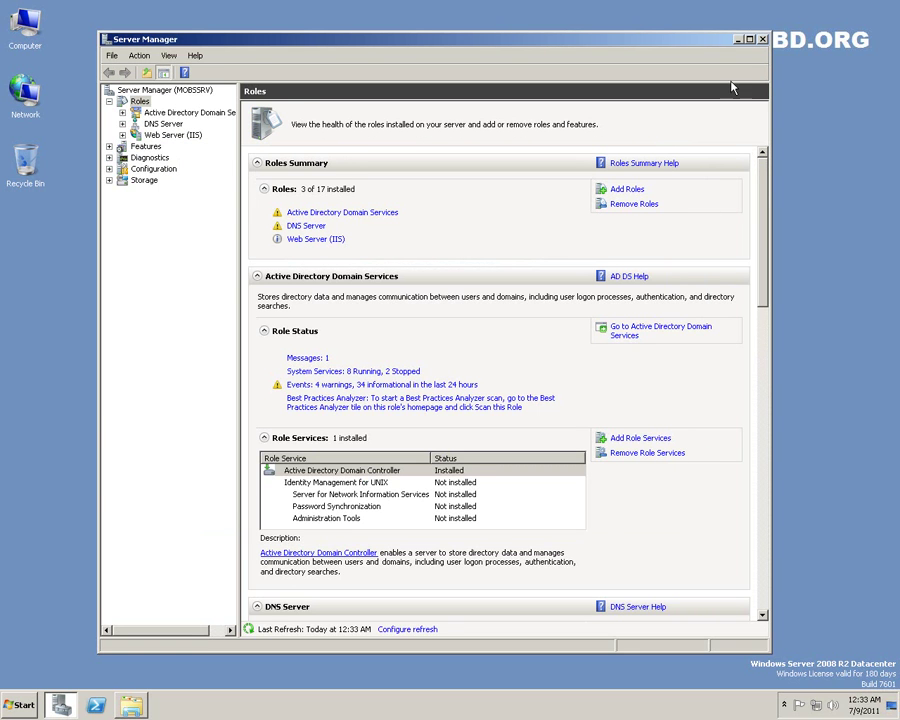
{"action": "left_click", "coordinate": [762, 40]}
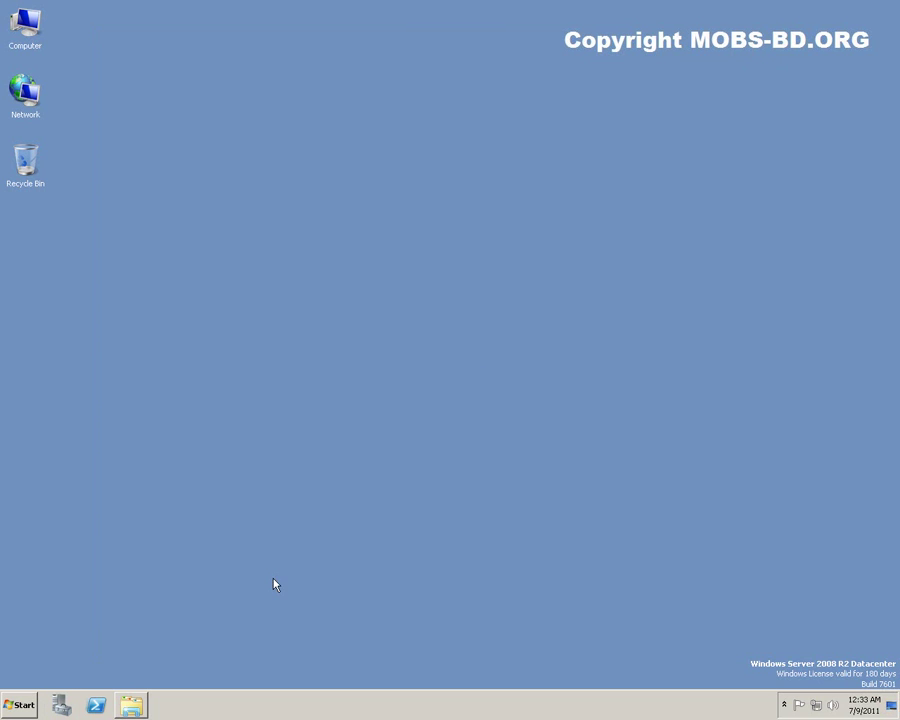
- Launch WSUS30-KB972455-x64.exe from the SOFT folder and choose the full server installation including Administration Console
{"action": "left_click", "coordinate": [134, 708]}
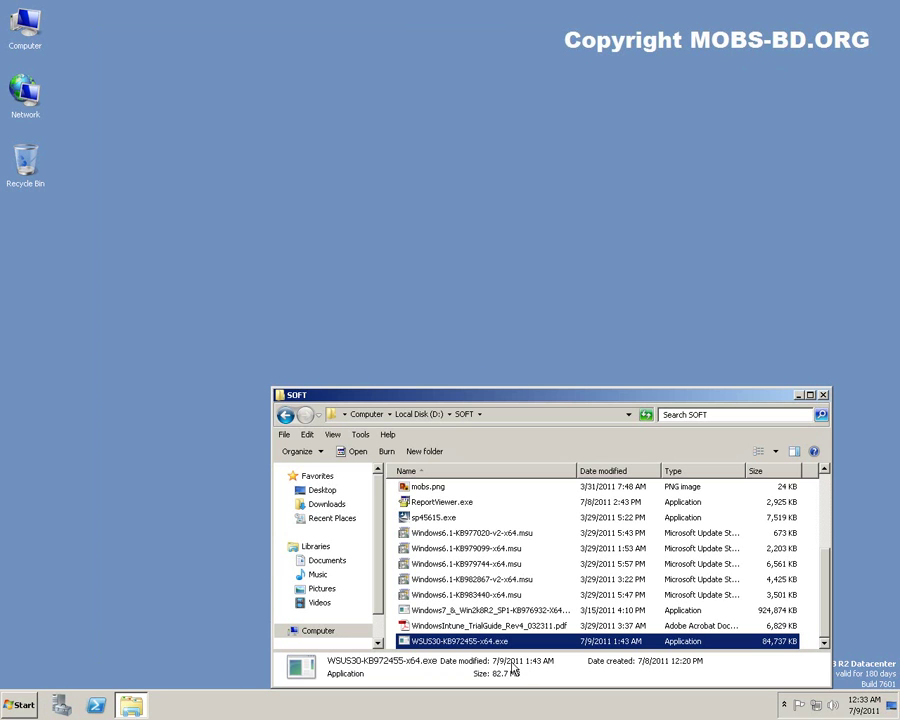
{"action": "double_click", "coordinate": [447, 641]}
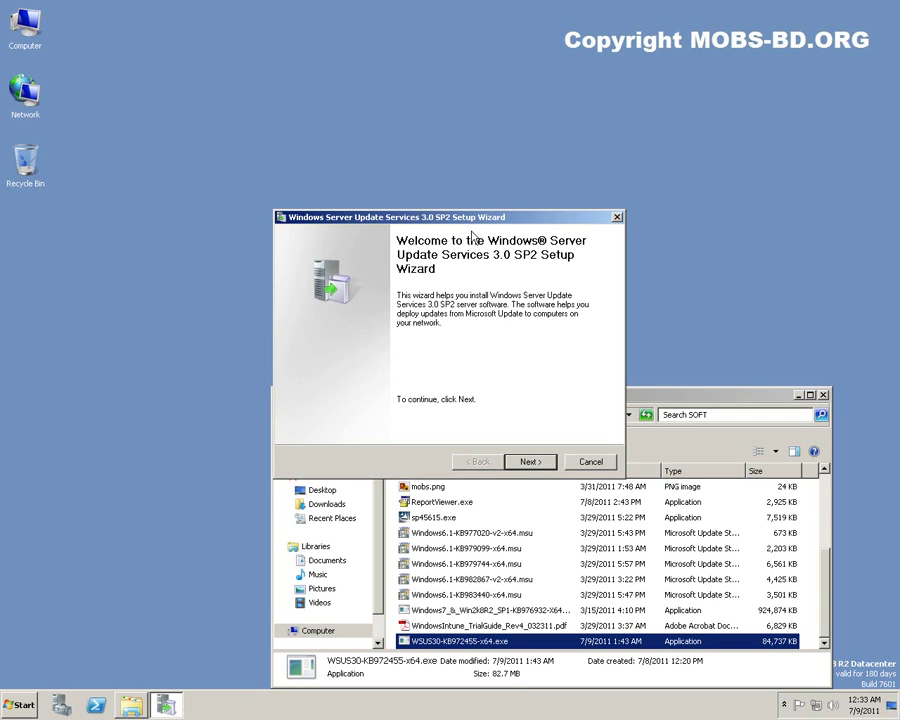
{"action": "left_click_drag", "start_coordinate": [448, 222], "coordinate": [460, 150]}
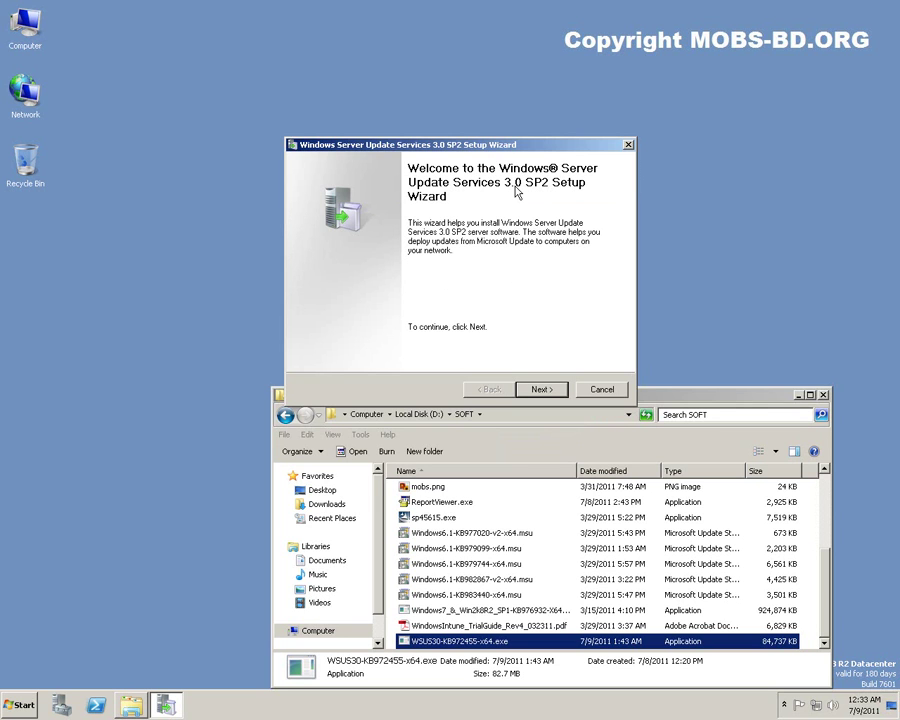
{"action": "left_click", "coordinate": [541, 389]}
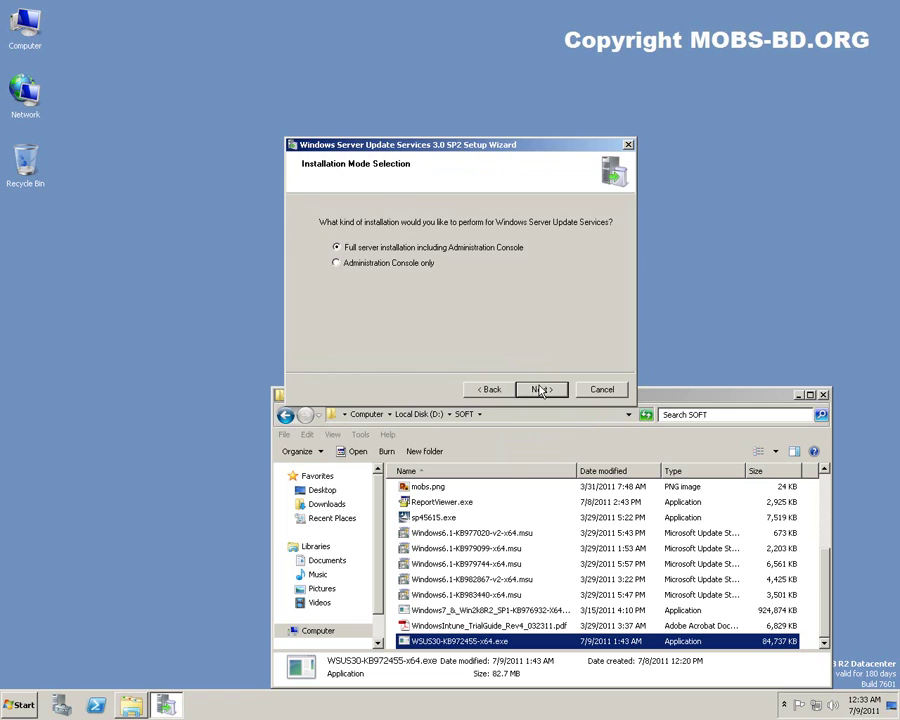
{"action": "left_click", "coordinate": [541, 389]}
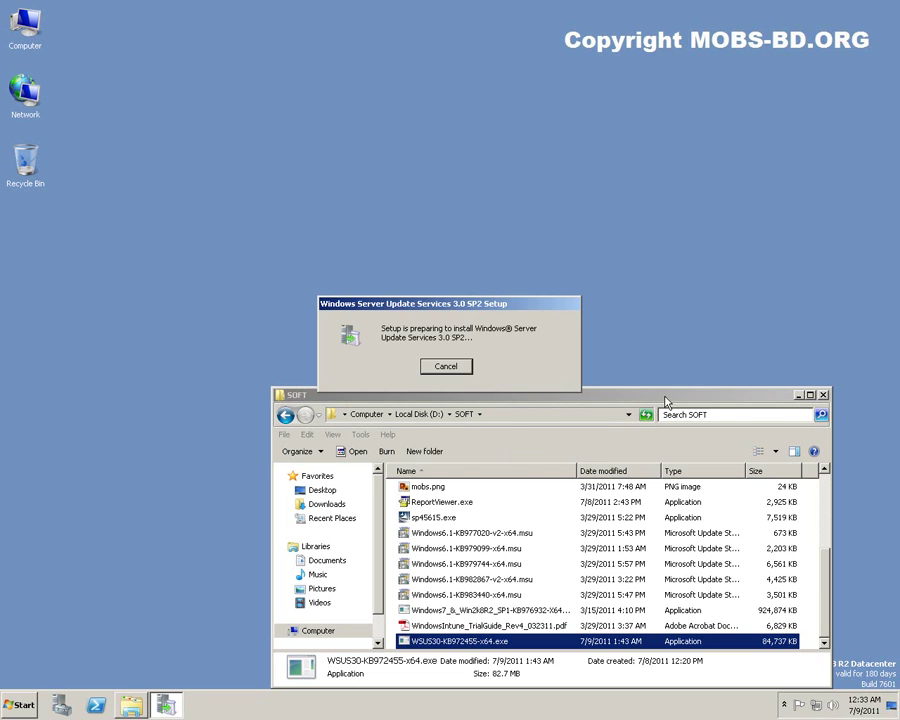
- Minimize the SOFT folder window, accept the WSUS license agreement, and store updates locally in C:\WSUS
{"action": "left_click", "coordinate": [796, 395]}
{"action": "left_click", "coordinate": [356, 400]}
{"action": "left_click", "coordinate": [546, 472]}
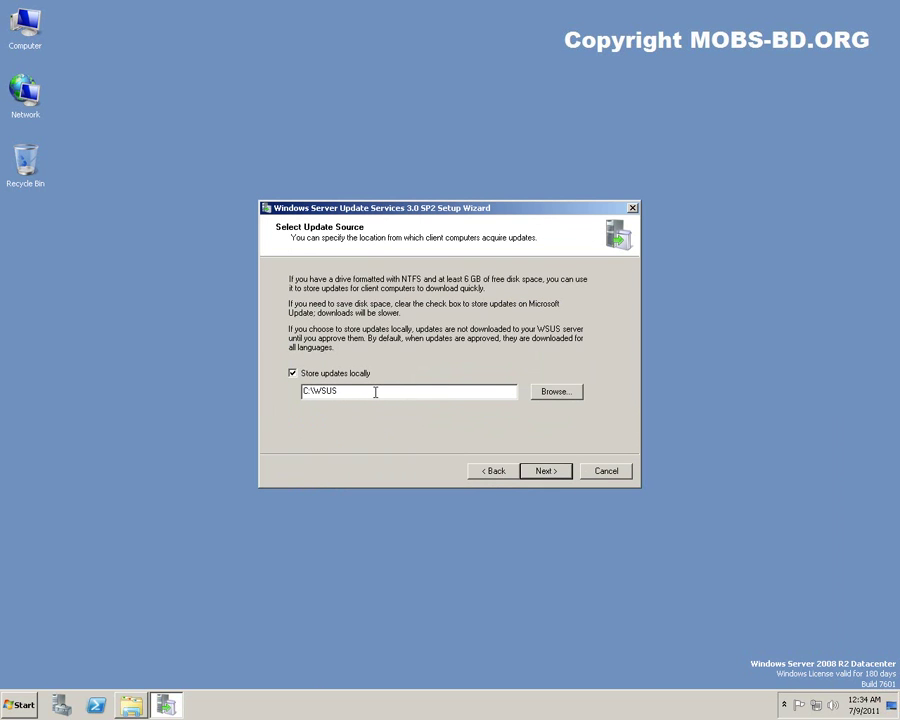
{"action": "left_click_drag", "start_coordinate": [354, 392], "coordinate": [301, 392]}
{"action": "left_click", "coordinate": [415, 391]}
{"action": "left_click", "coordinate": [545, 472]}
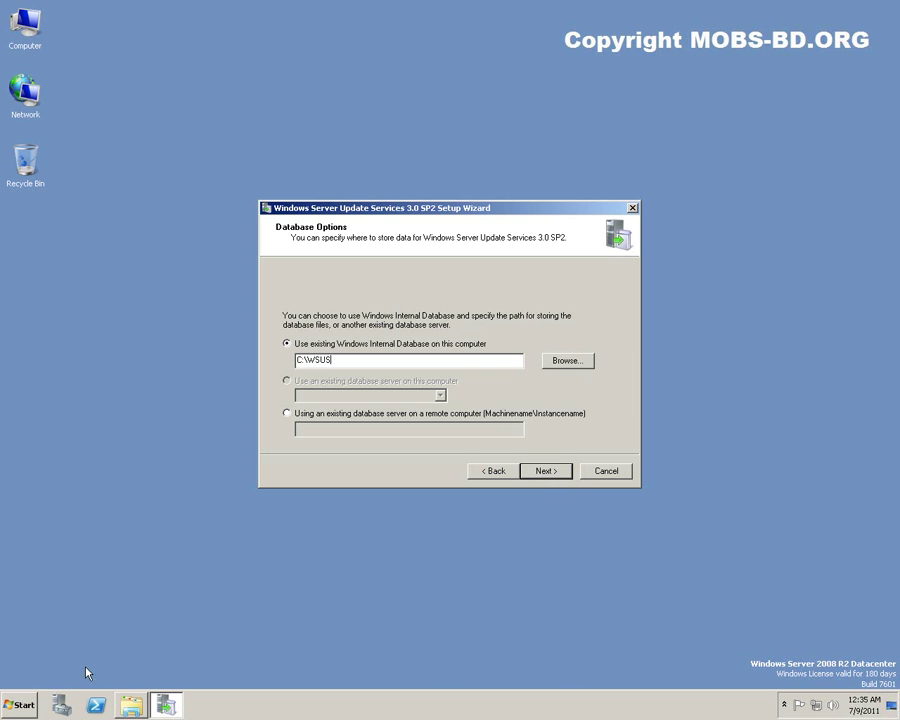
- Check the installation status of Windows Internal Database in Server Manager's feature list, and cancel the Add Features Wizard
{"action": "left_click", "coordinate": [62, 697]}
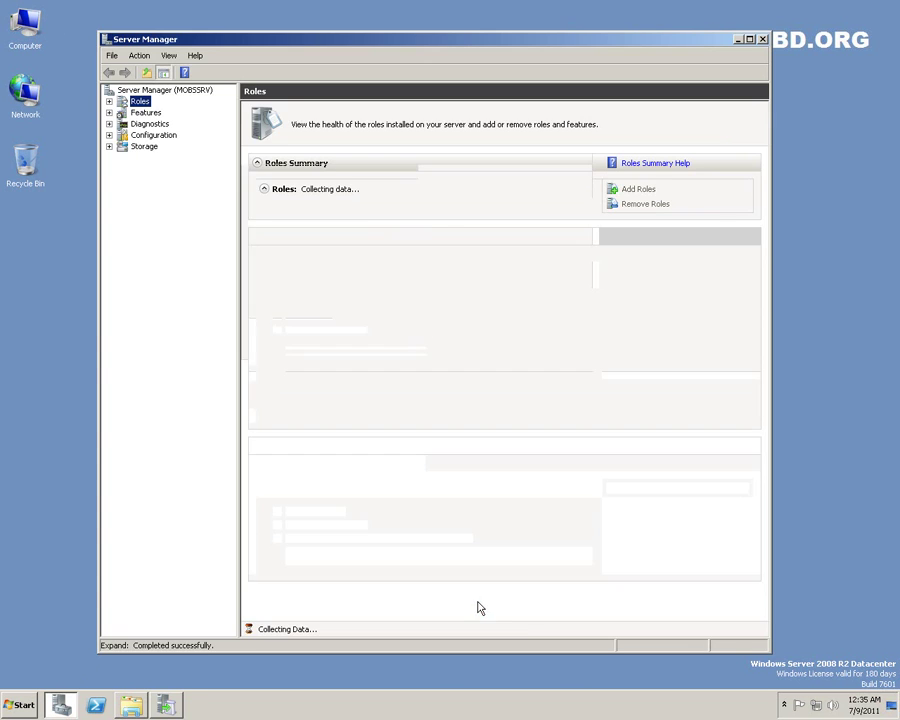
{"action": "left_click", "coordinate": [145, 113]}
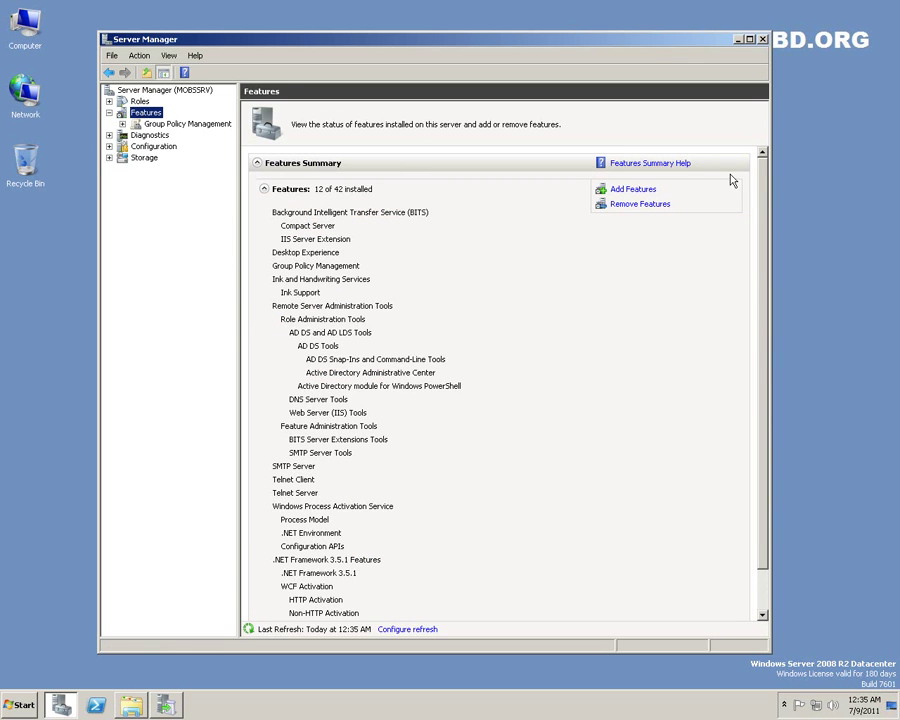
{"action": "left_click", "coordinate": [633, 189]}
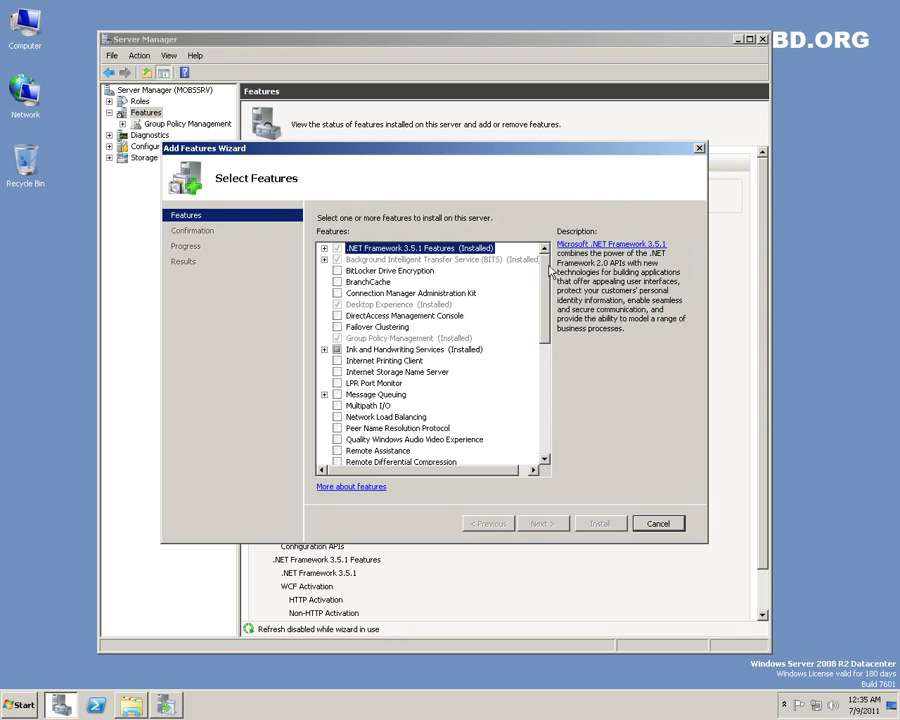
{"action": "left_click_drag", "start_coordinate": [545, 270], "coordinate": [546, 356]}
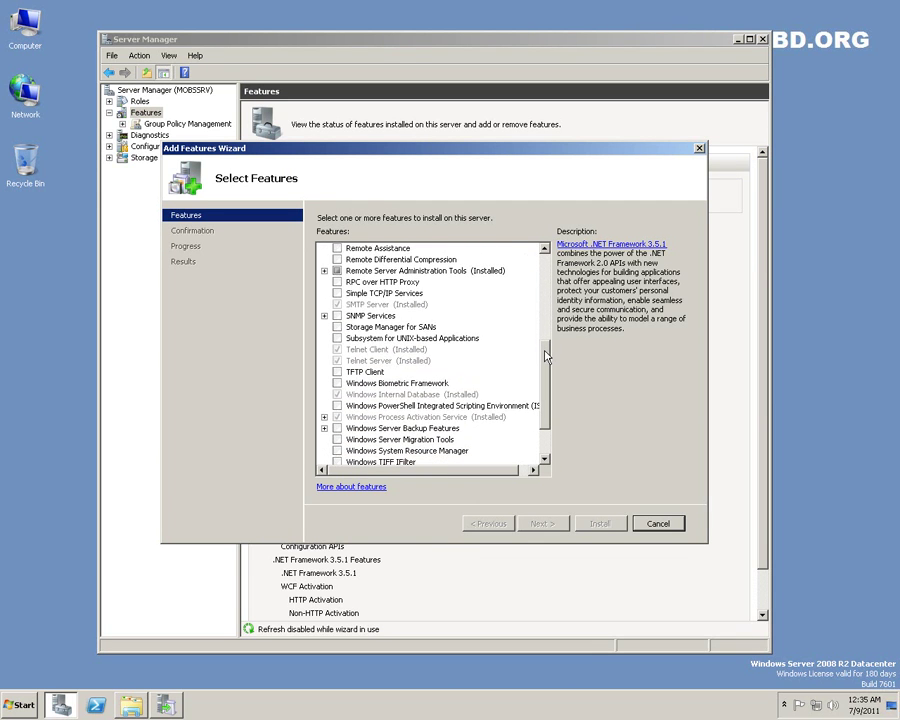
{"action": "left_click", "coordinate": [455, 396]}
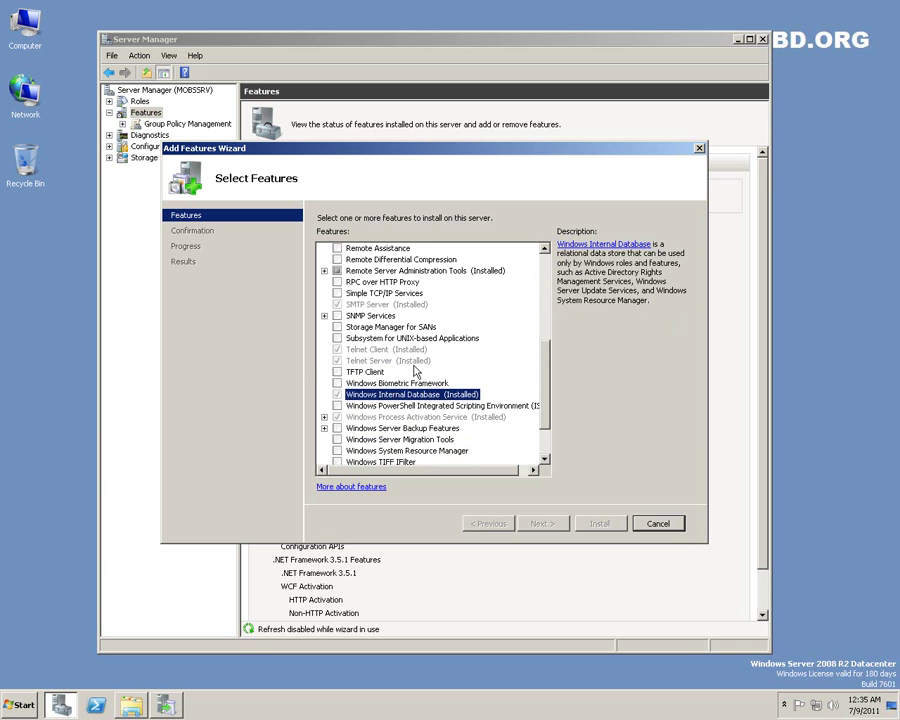
{"action": "left_click", "coordinate": [659, 525]}
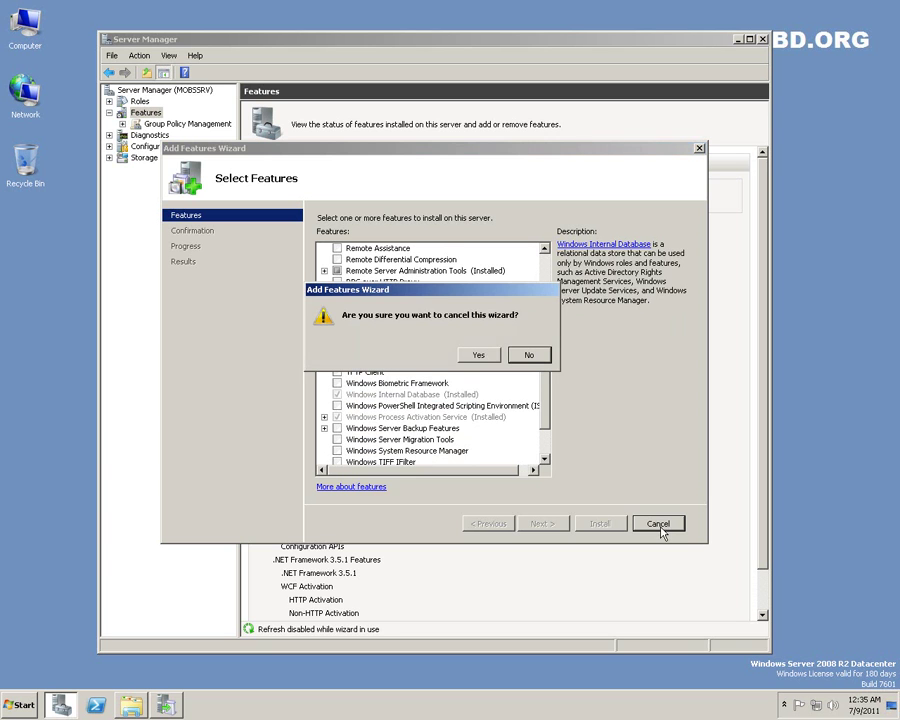
{"action": "left_click", "coordinate": [480, 355]}
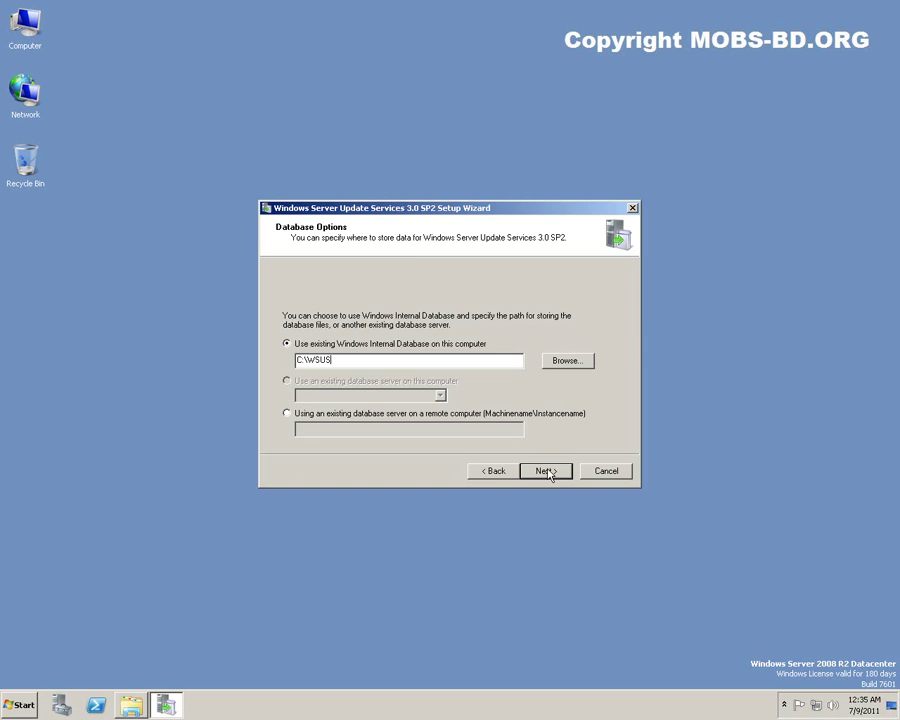
- Use the existing Windows Internal Database on this computer with C:\WSUS as the database path, and connect to its instance
{"action": "left_click", "coordinate": [545, 471]}
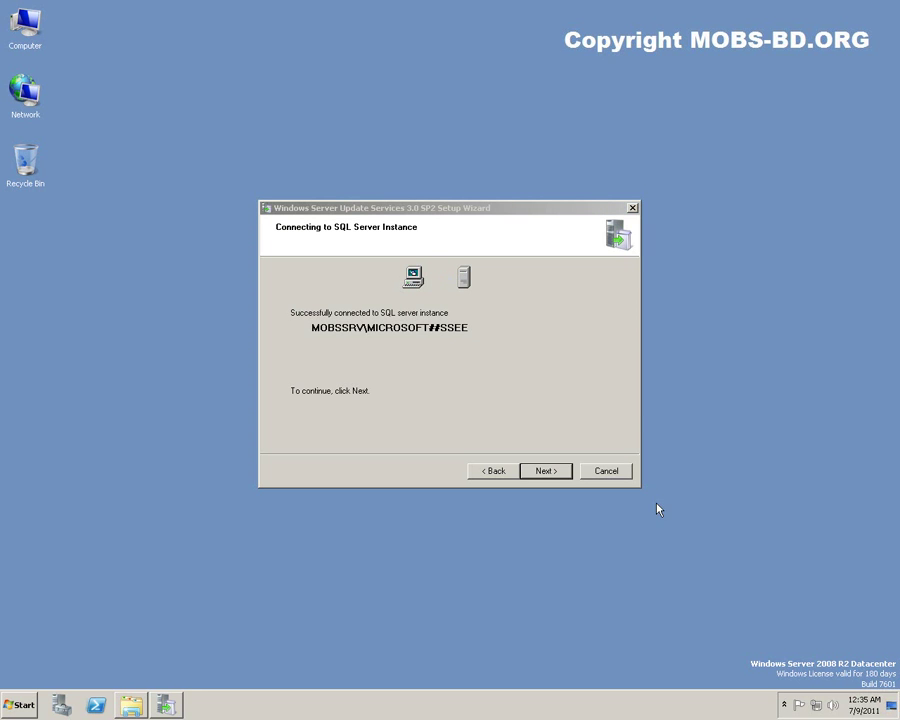
- Choose to create a Windows Server Update Services 3.0 SP2 Web site and start the WSUS installation
{"action": "left_click", "coordinate": [546, 471]}
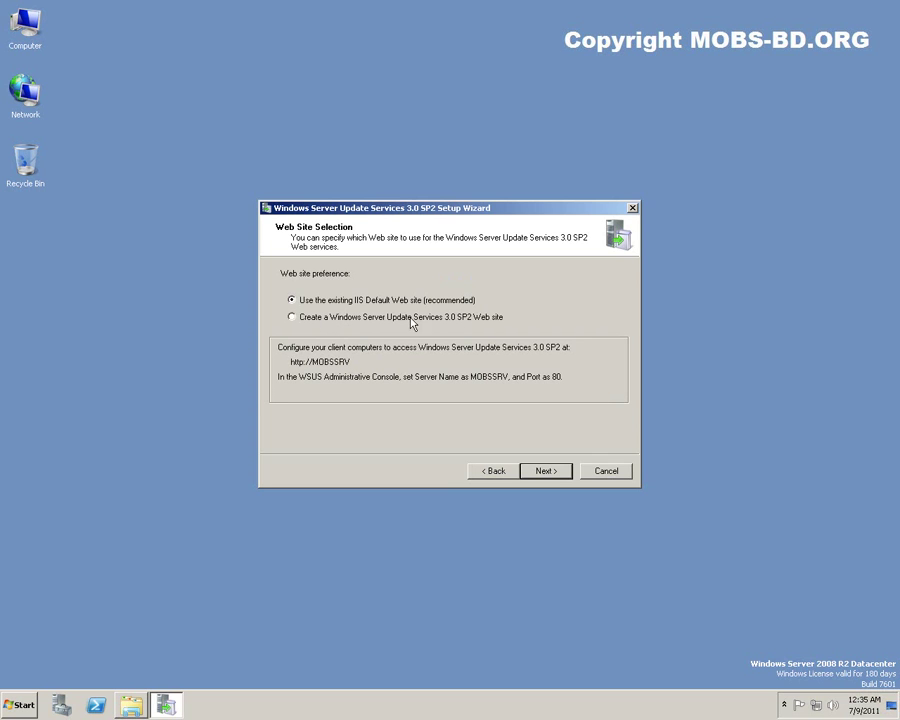
{"action": "left_click", "coordinate": [340, 318]}
{"action": "left_click", "coordinate": [547, 474]}
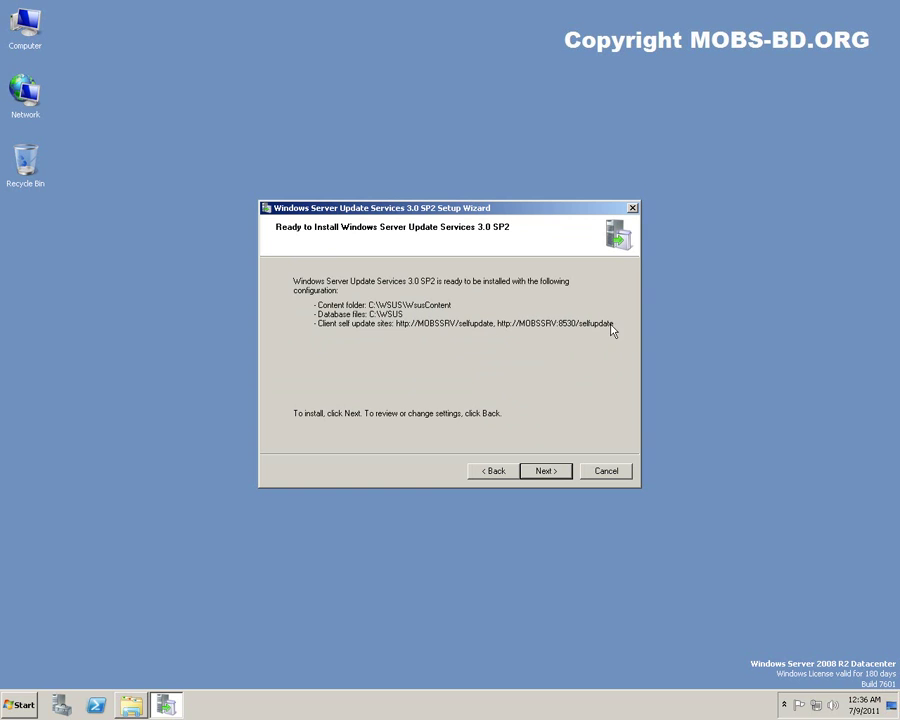
{"action": "left_click", "coordinate": [546, 471]}
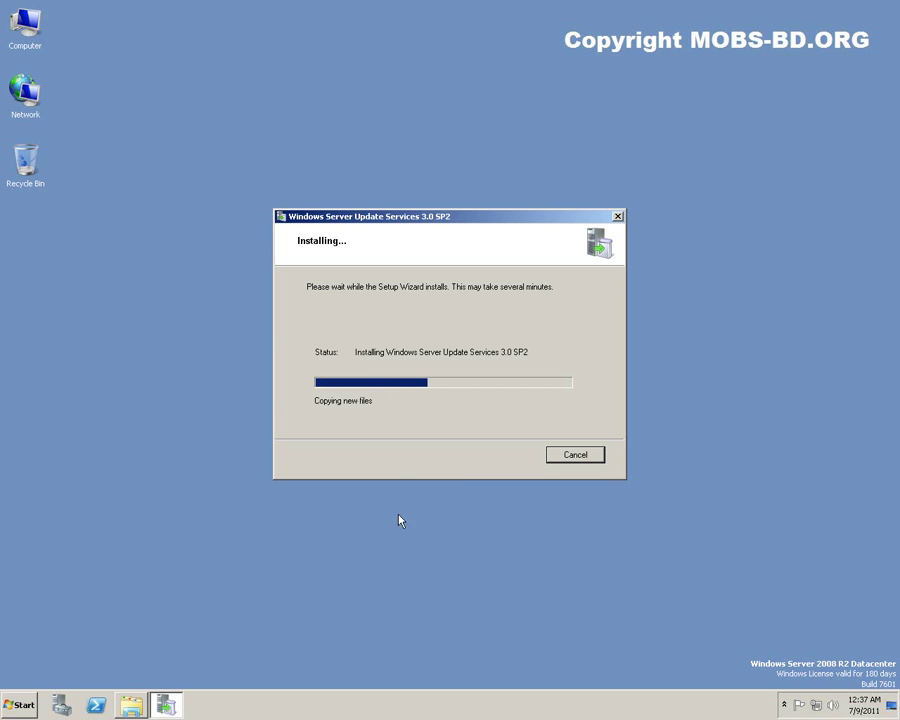
- Look at the WSUS30-KB972455-x64.exe installer in the SOFT folder during installation, and minimize the folder window
{"action": "left_click", "coordinate": [136, 702]}
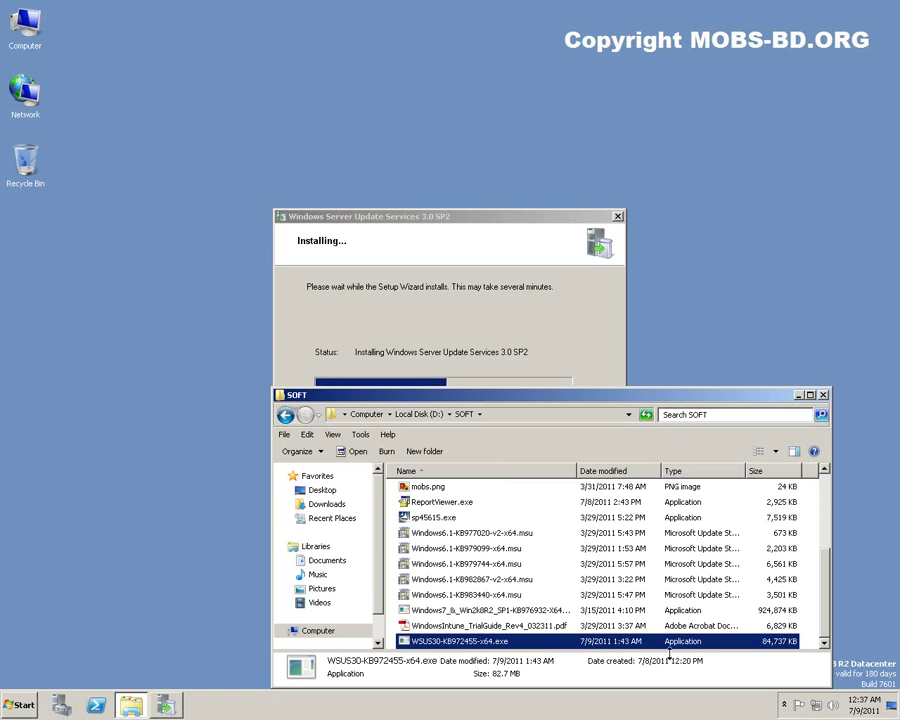
{"action": "left_click", "coordinate": [813, 647]}
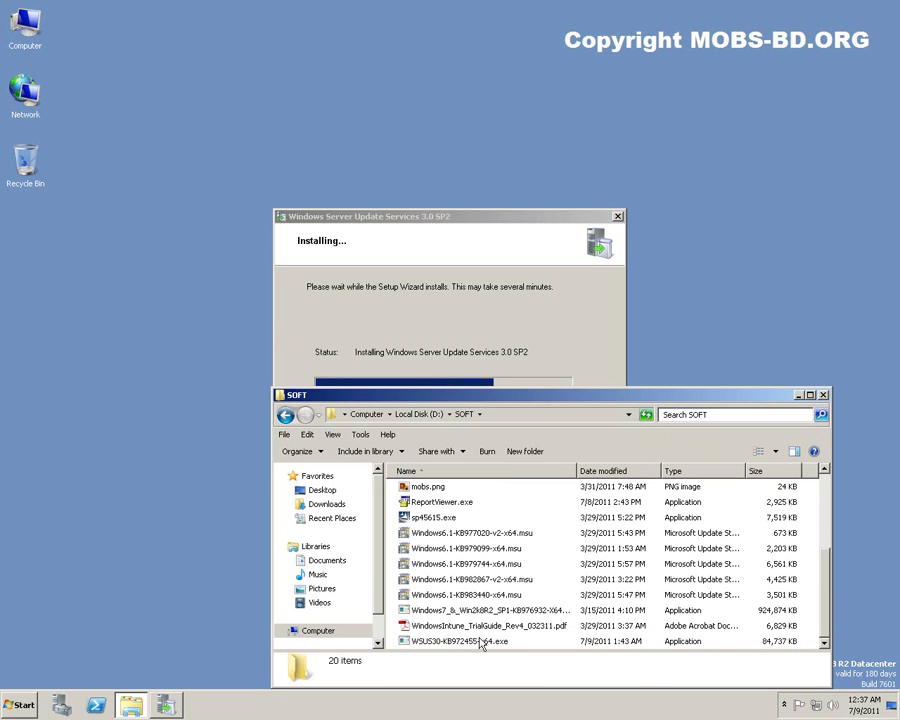
{"action": "left_click", "coordinate": [485, 641]}
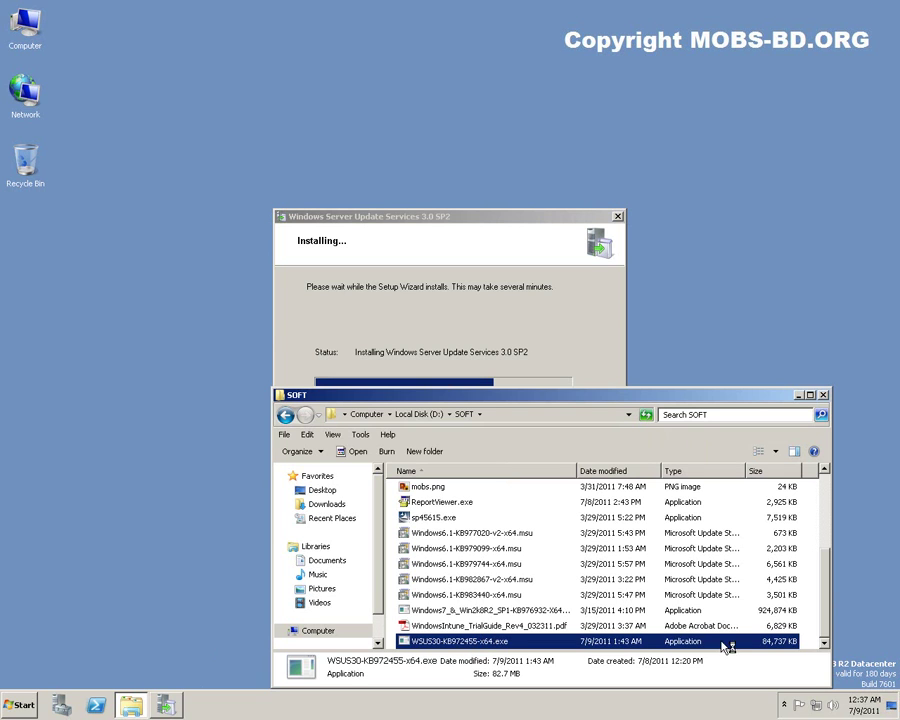
{"action": "left_click", "coordinate": [814, 645]}
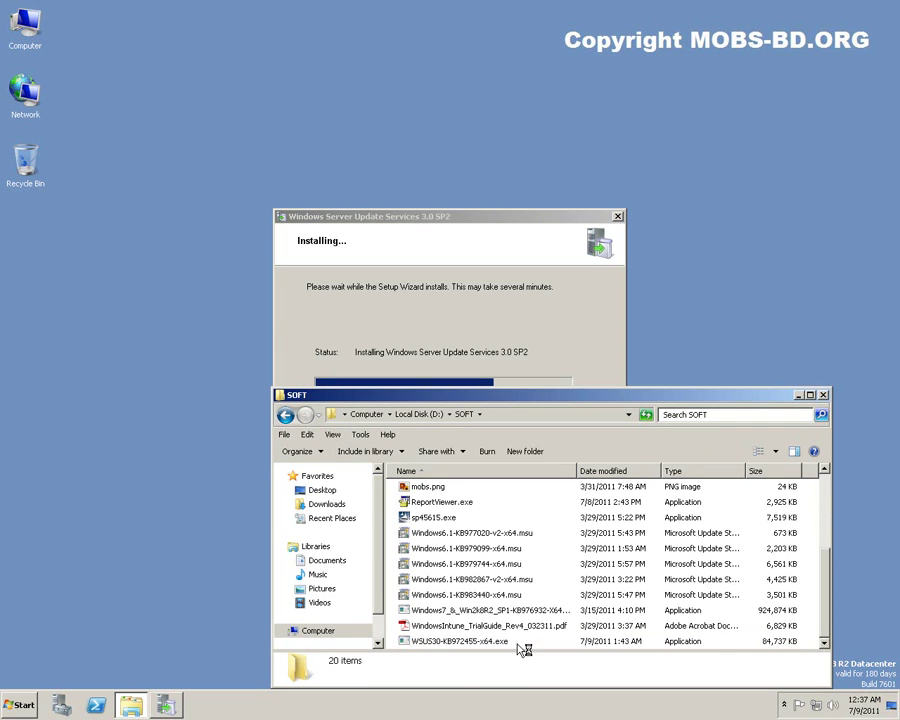
{"action": "left_click", "coordinate": [480, 645]}
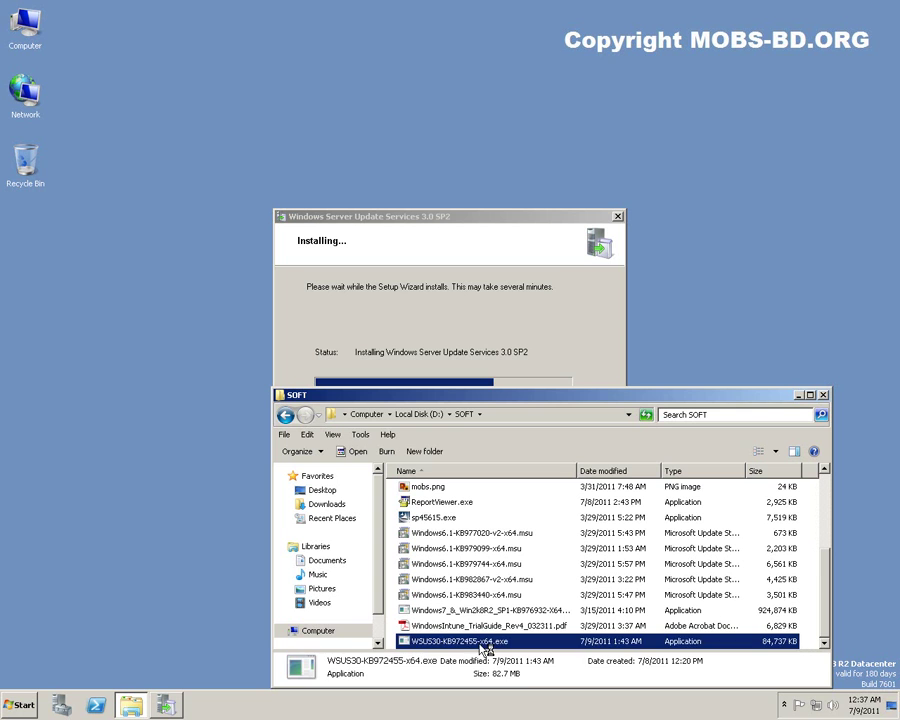
{"action": "left_click", "coordinate": [812, 645]}
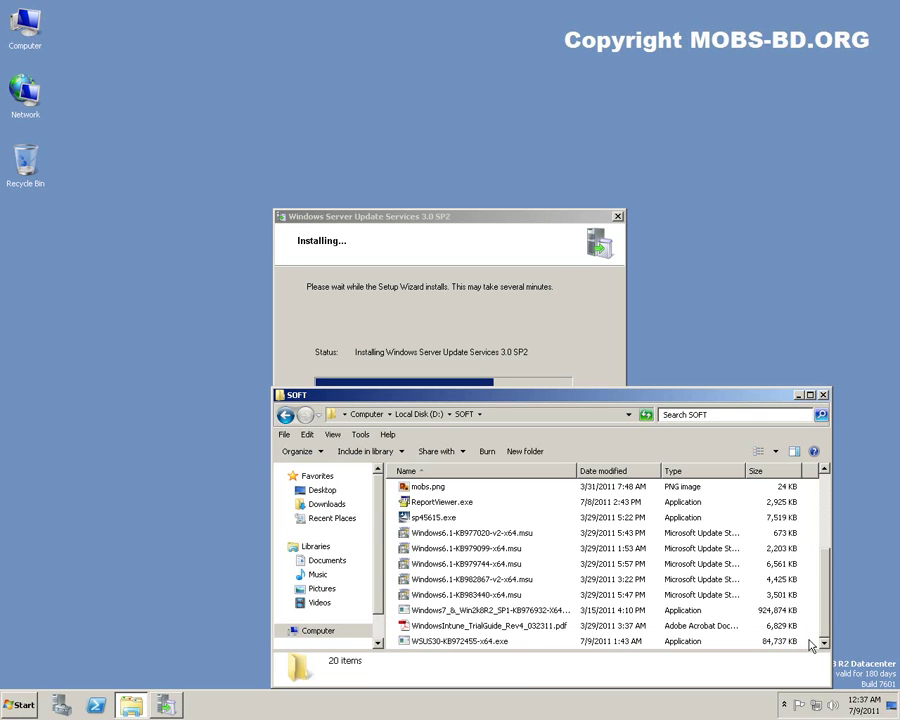
{"action": "scroll", "coordinate": [812, 643], "scroll_direction": "up", "scroll_amount": 3}
{"action": "scroll", "coordinate": [812, 643], "scroll_direction": "down", "scroll_amount": 2}
{"action": "scroll", "coordinate": [812, 640], "scroll_direction": "down", "scroll_amount": 1}
{"action": "left_click", "coordinate": [494, 645]}
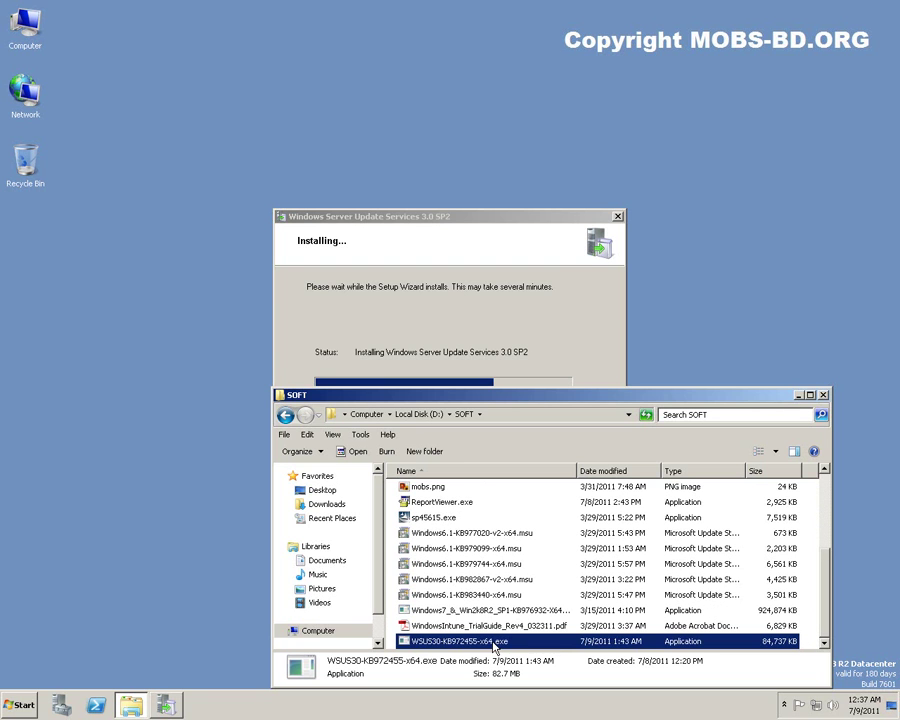
{"action": "left_click", "coordinate": [817, 642]}
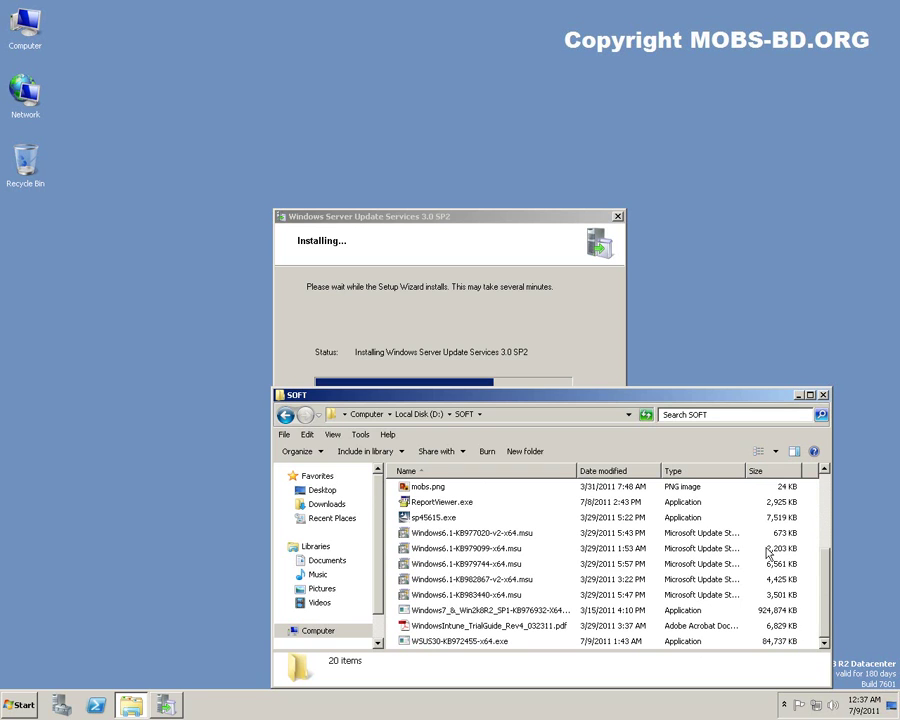
{"action": "left_click", "coordinate": [493, 343]}
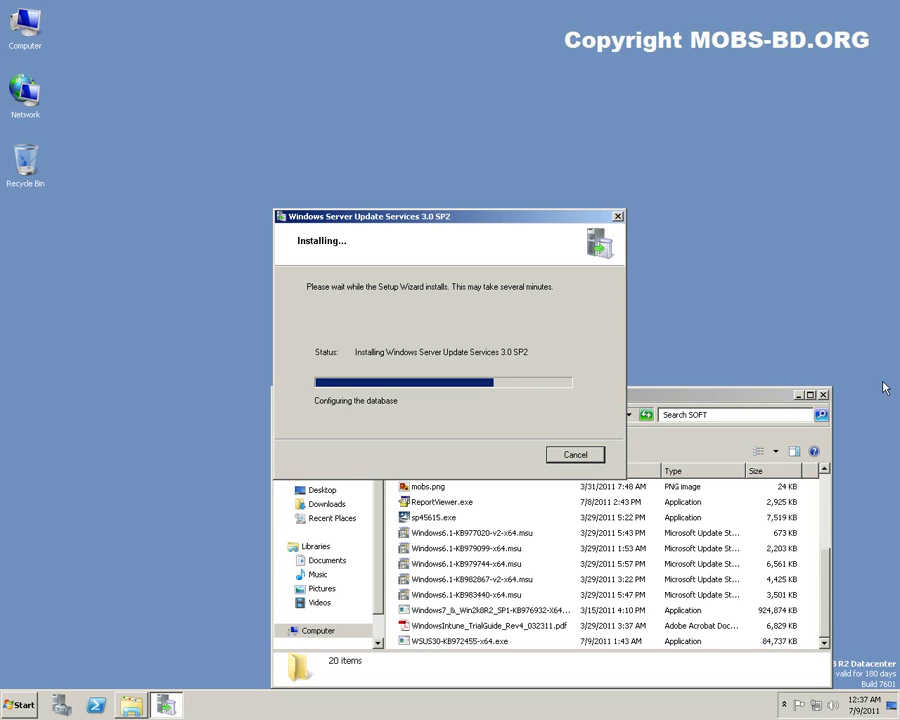
{"action": "left_click", "coordinate": [798, 395]}
{"action": "left_click", "coordinate": [800, 402]}
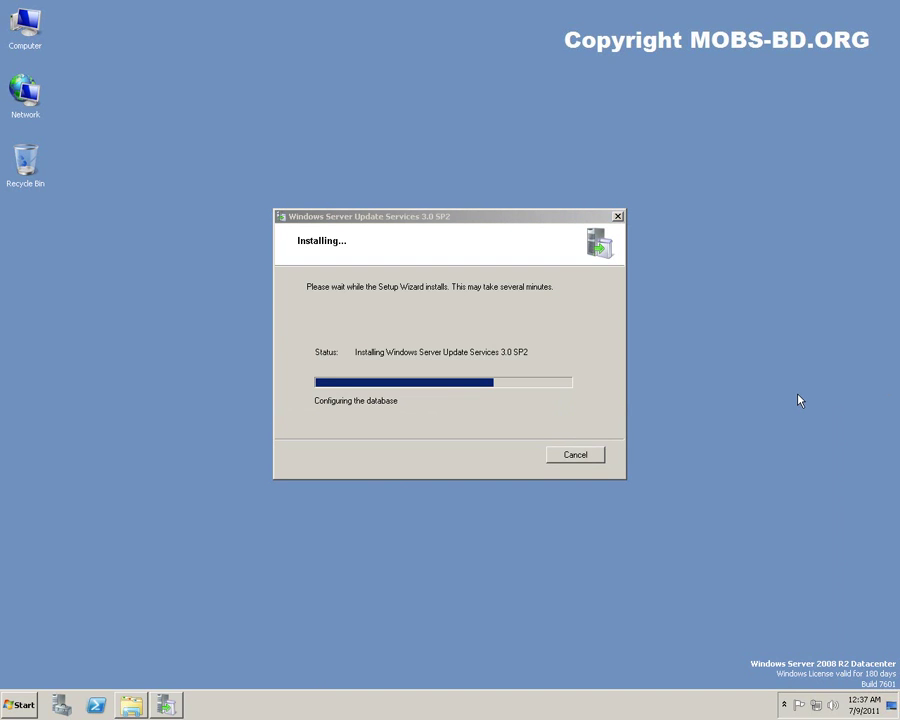
- Move the WSUS setup progress window aside, and view the computer's basic system information
{"action": "left_click", "coordinate": [433, 306]}
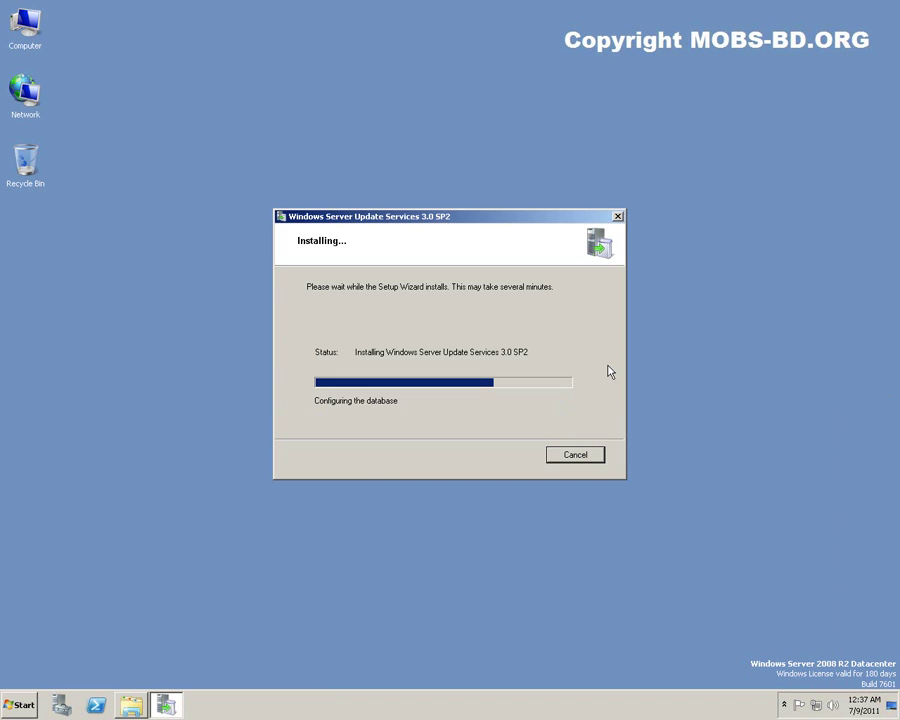
{"action": "left_click_drag", "start_coordinate": [472, 220], "coordinate": [728, 93]}
{"action": "left_click", "coordinate": [276, 219]}
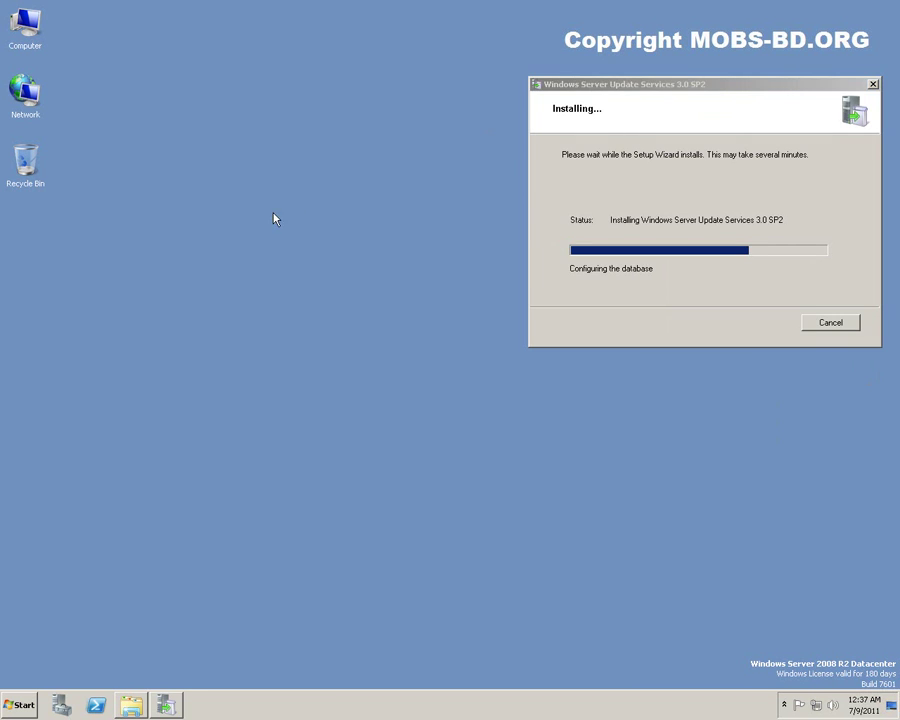
{"action": "right_click", "coordinate": [20, 16]}
{"action": "left_click", "coordinate": [74, 127]}
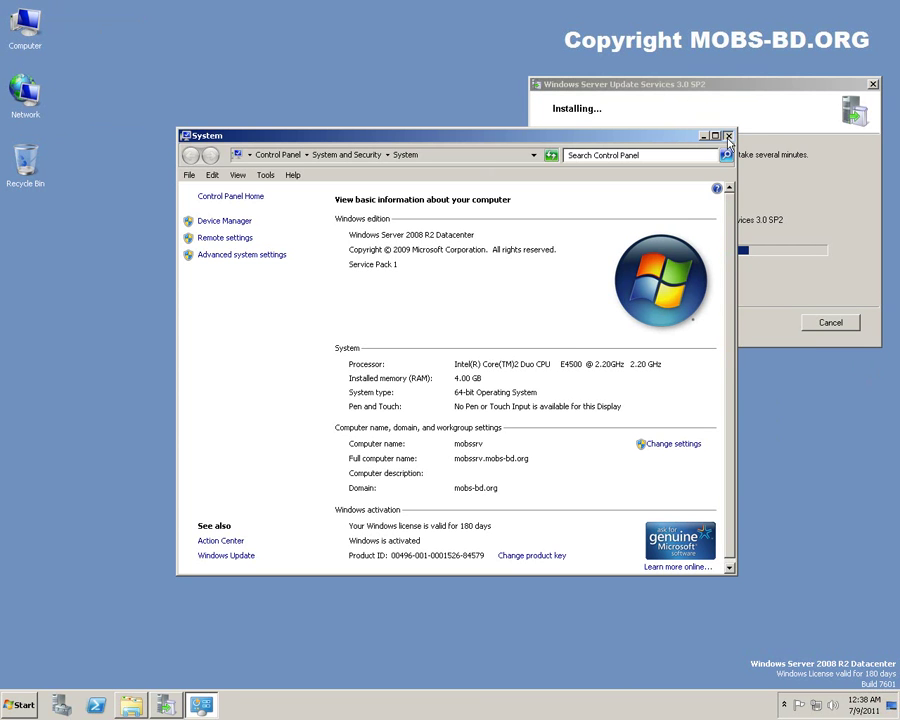
{"action": "left_click", "coordinate": [727, 136]}
- Review the installed roles and features in Server Manager, and minimize its window
{"action": "left_click", "coordinate": [61, 705]}
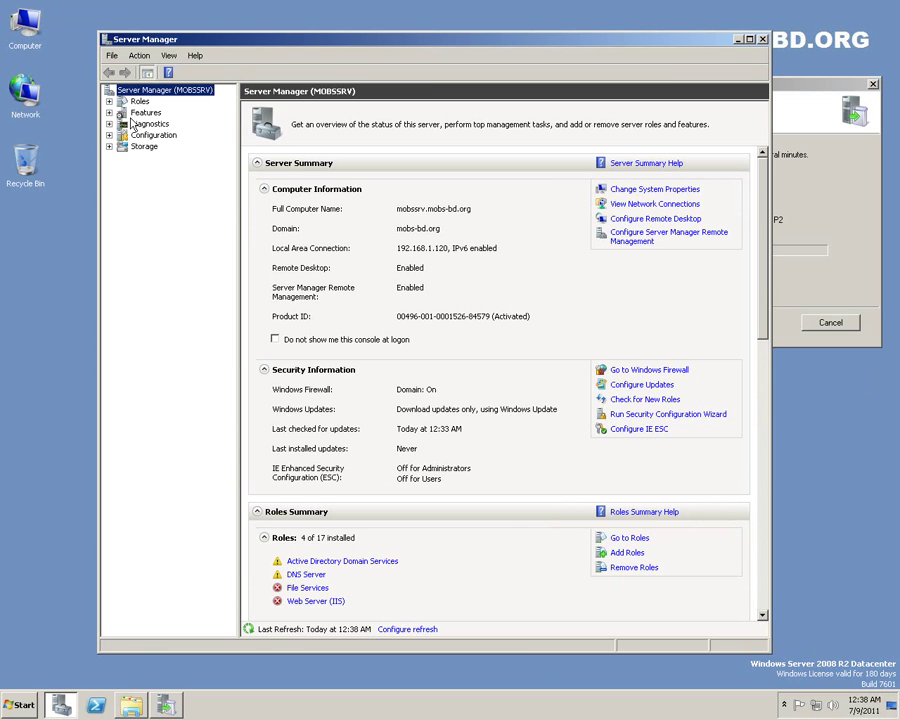
{"action": "left_click", "coordinate": [109, 101]}
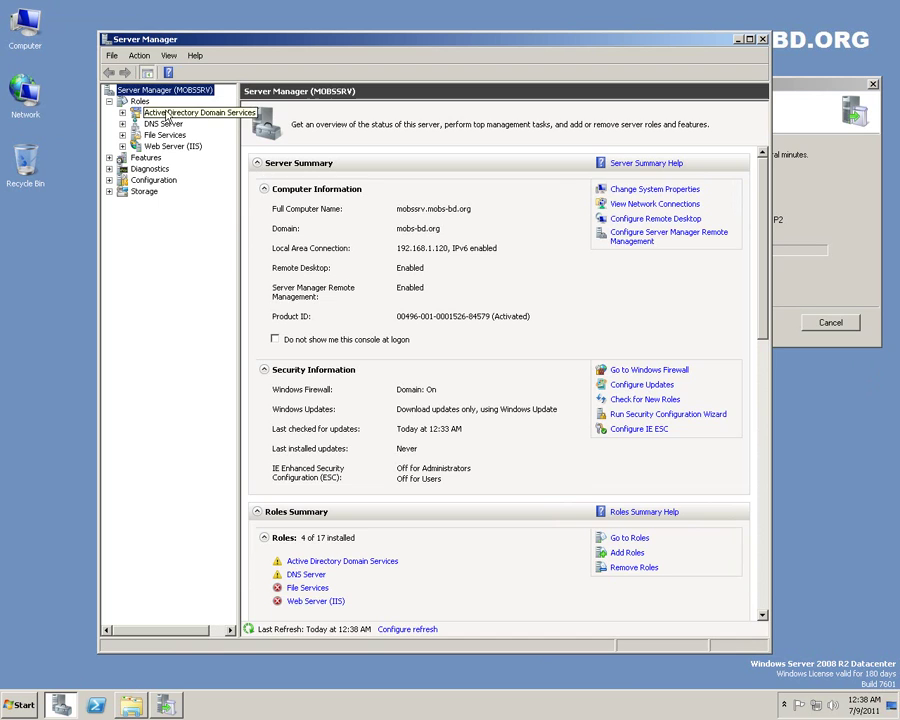
{"action": "left_click", "coordinate": [140, 102]}
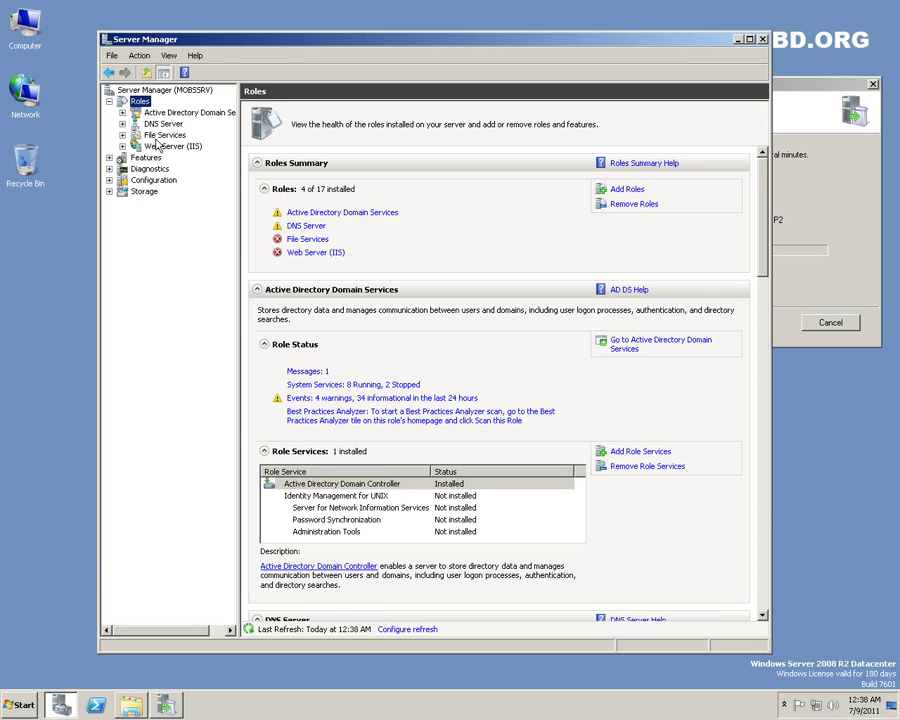
{"action": "left_click", "coordinate": [110, 158]}
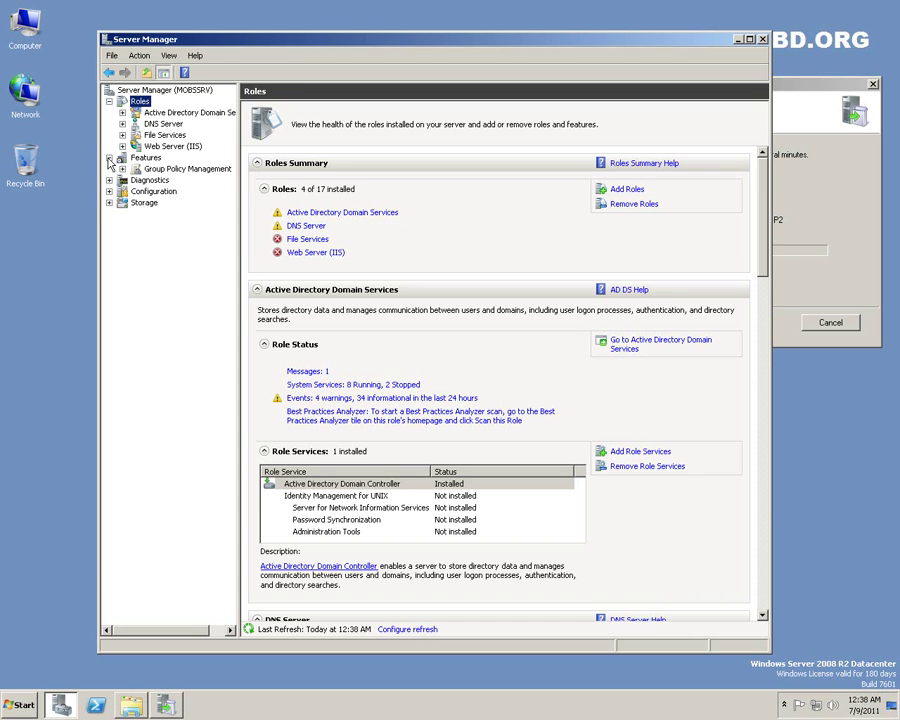
{"action": "left_click", "coordinate": [145, 157]}
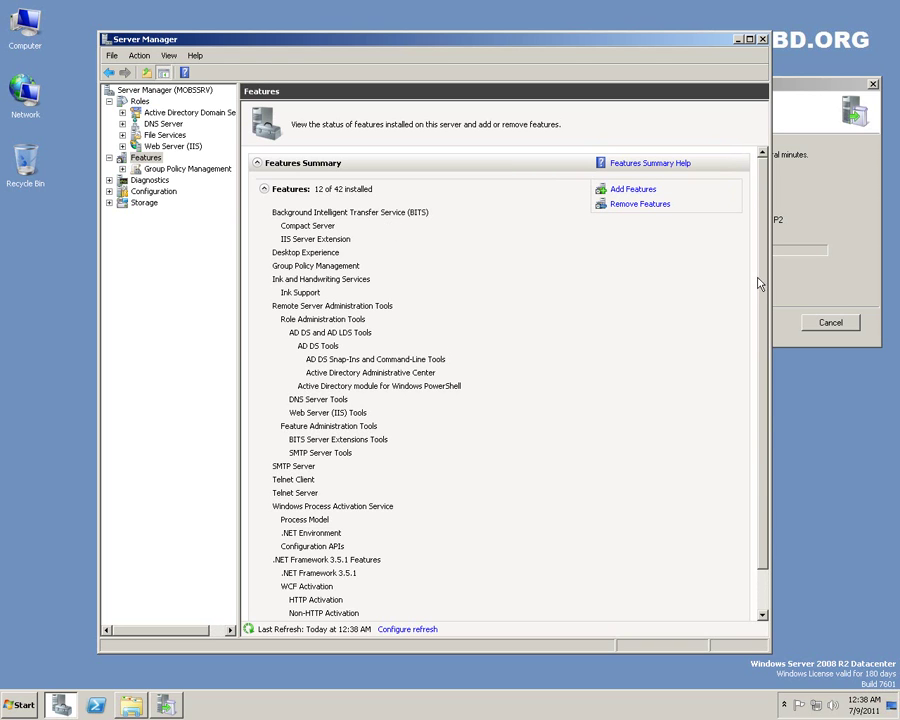
{"action": "left_click_drag", "start_coordinate": [764, 261], "coordinate": [764, 303]}
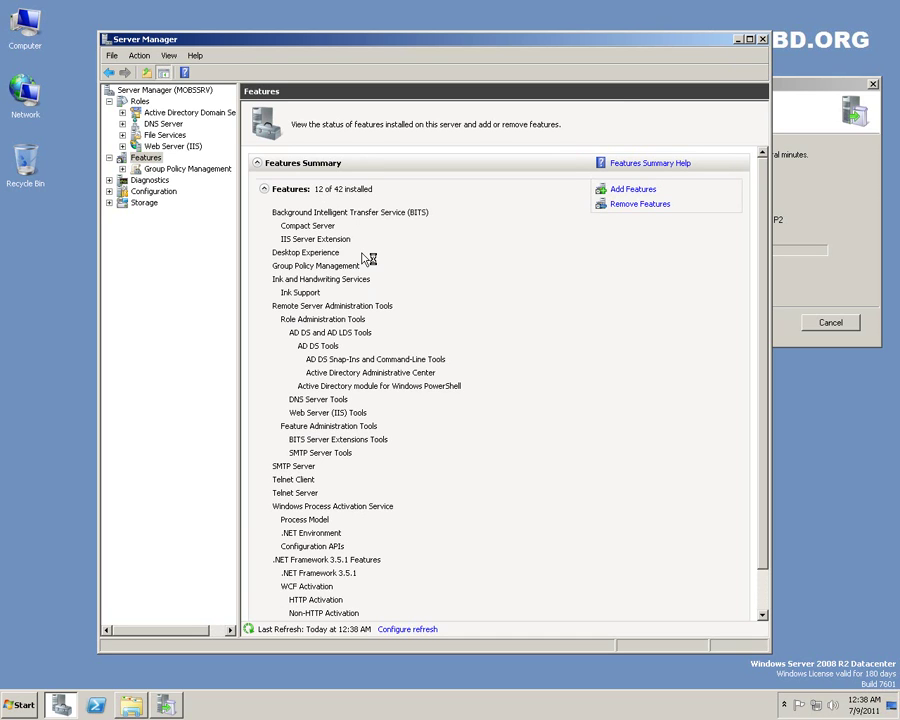
{"action": "left_click", "coordinate": [744, 43]}
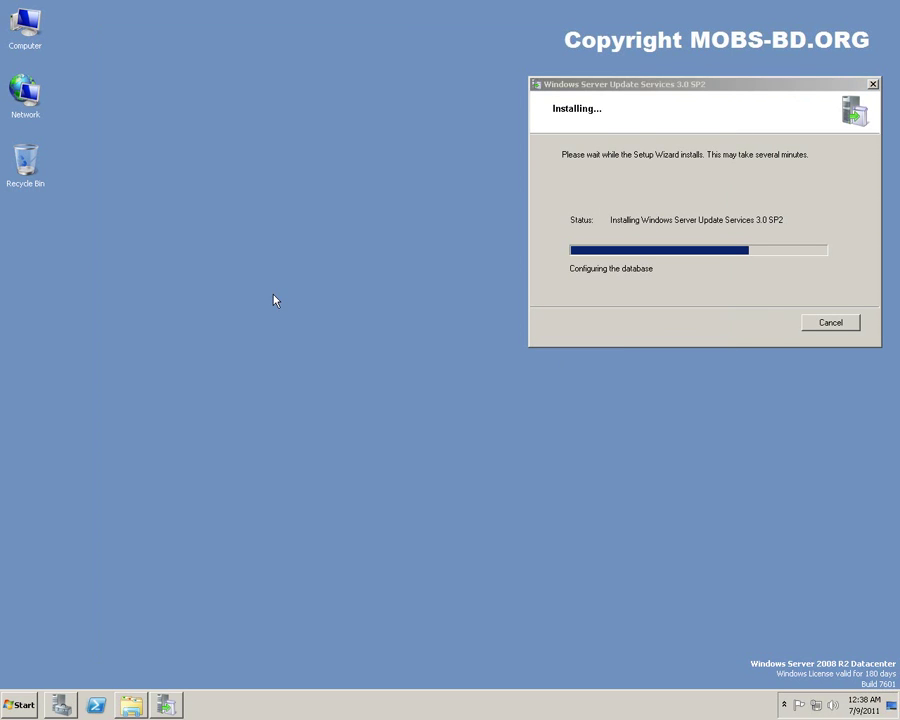
- Bring the setup window back to the middle of the desktop and finish the completed WSUS Setup Wizard
{"action": "left_click", "coordinate": [363, 422]}
{"action": "left_click_drag", "start_coordinate": [685, 86], "coordinate": [408, 241]}
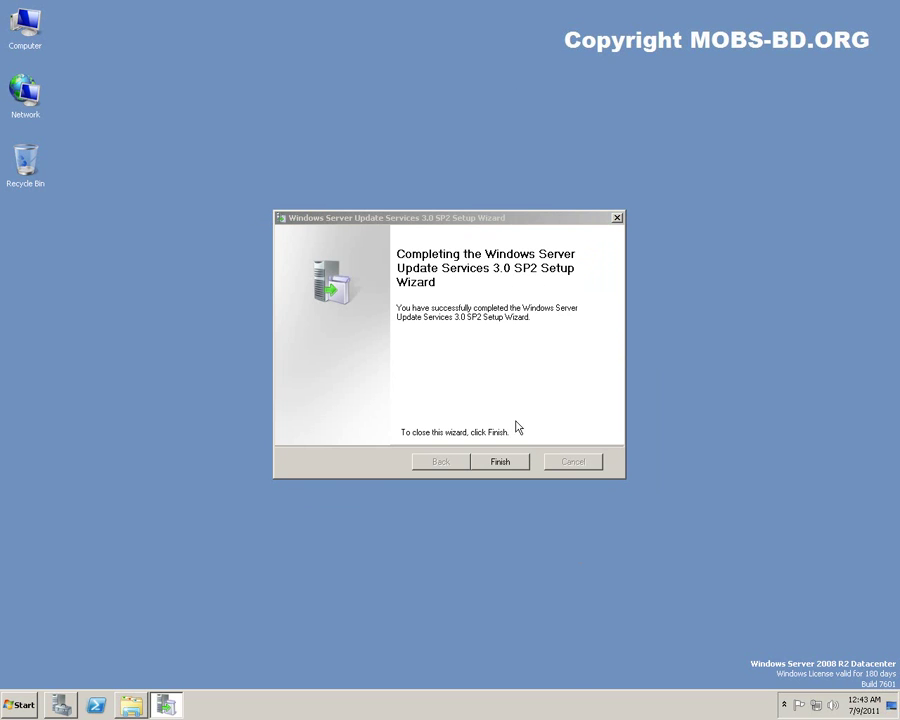
{"action": "left_click", "coordinate": [506, 462]}
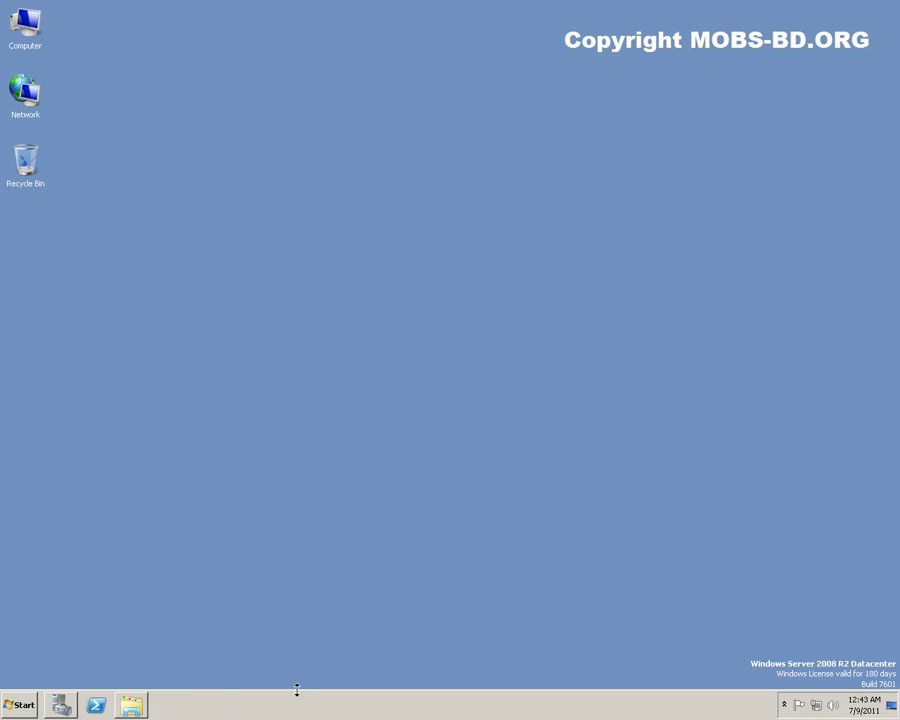
- In the WSUS Configuration Wizard, join the Microsoft Update Improvement Program and choose to synchronize from Microsoft Update
{"action": "left_click", "coordinate": [20, 705]}
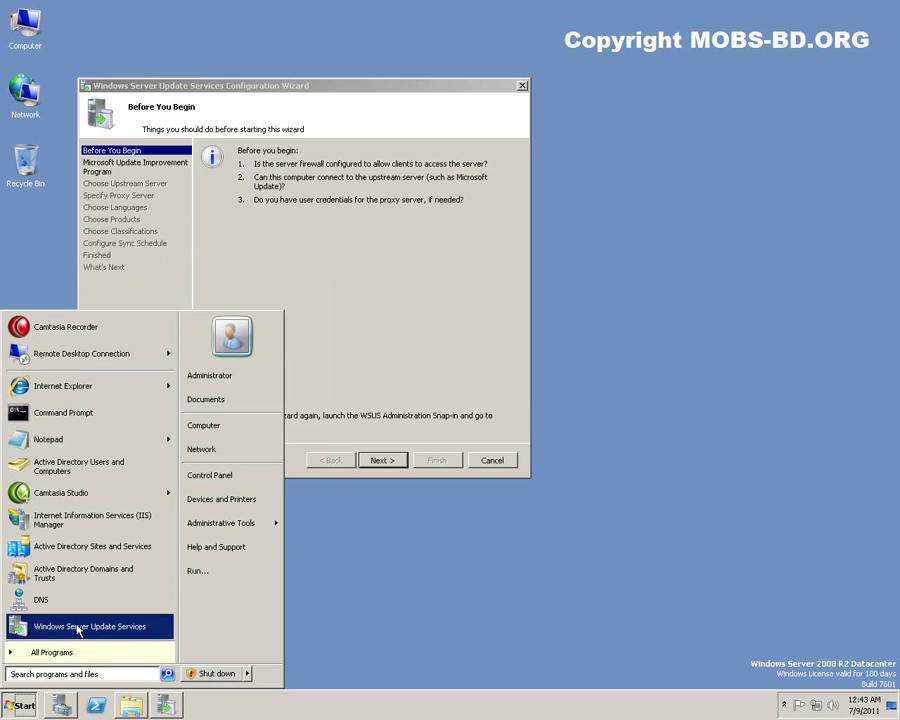
{"action": "left_click", "coordinate": [396, 283]}
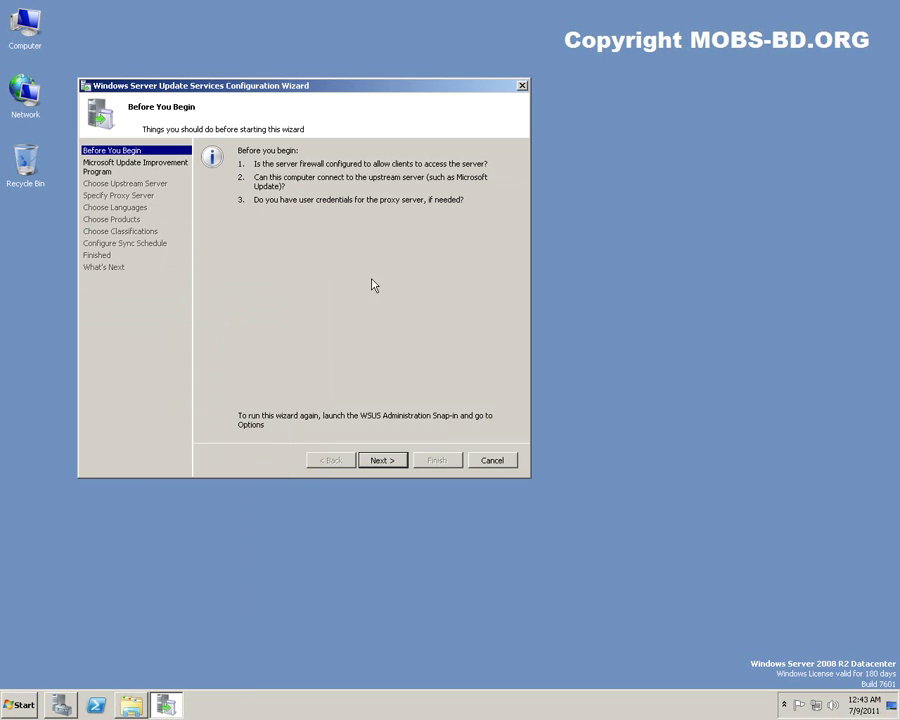
{"action": "left_click_drag", "start_coordinate": [304, 88], "coordinate": [452, 172]}
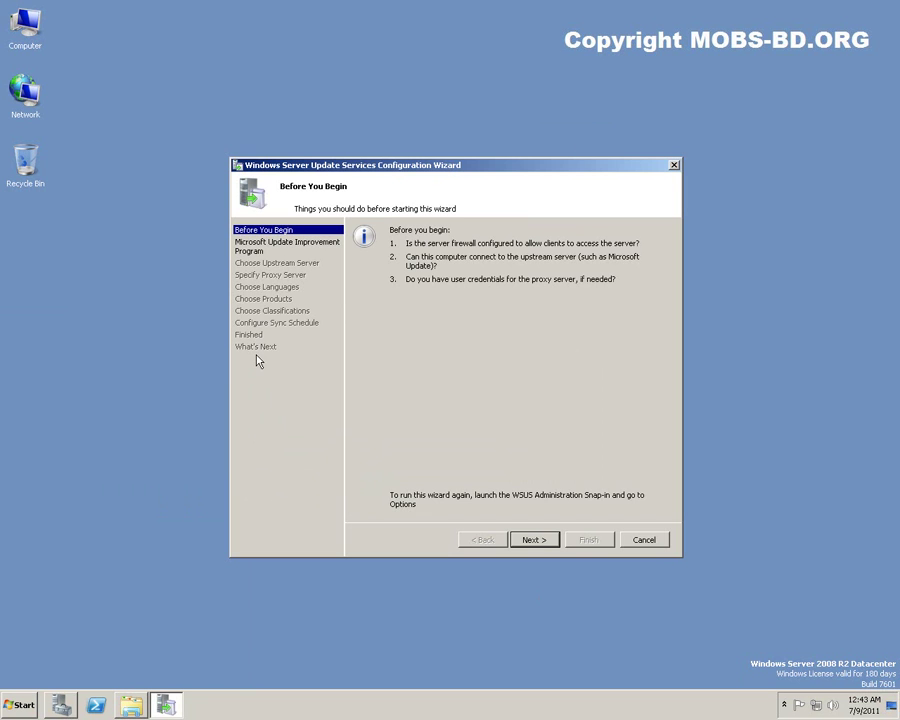
{"action": "left_click", "coordinate": [535, 540]}
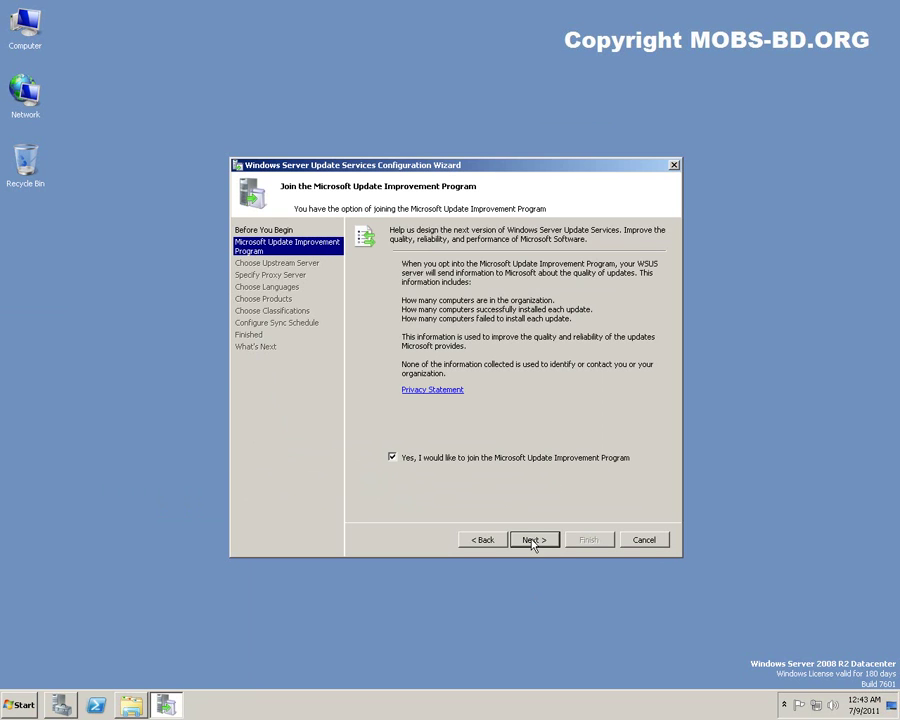
{"action": "left_click", "coordinate": [534, 538]}
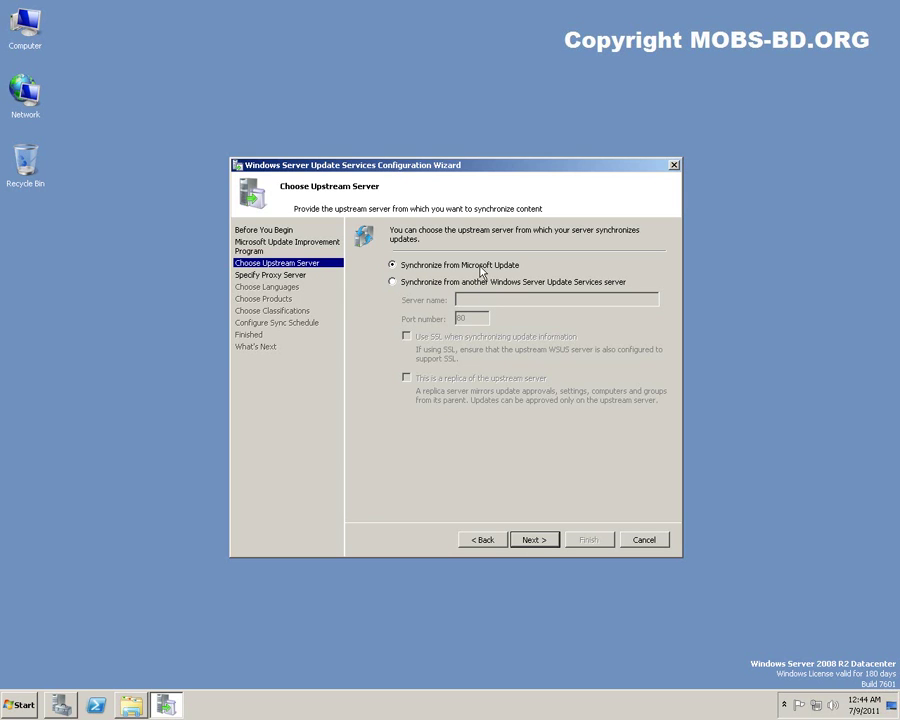
{"action": "left_click", "coordinate": [536, 542]}
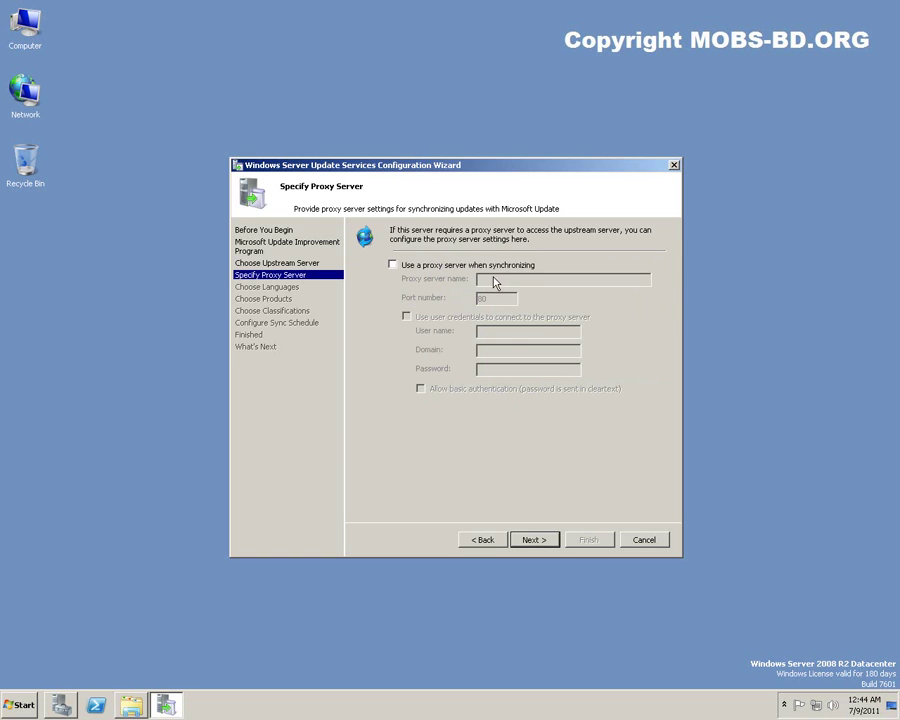
- Leave the proxy server option disabled for synchronization, and start connecting to the upstream server to download update information
{"action": "left_click", "coordinate": [417, 266]}
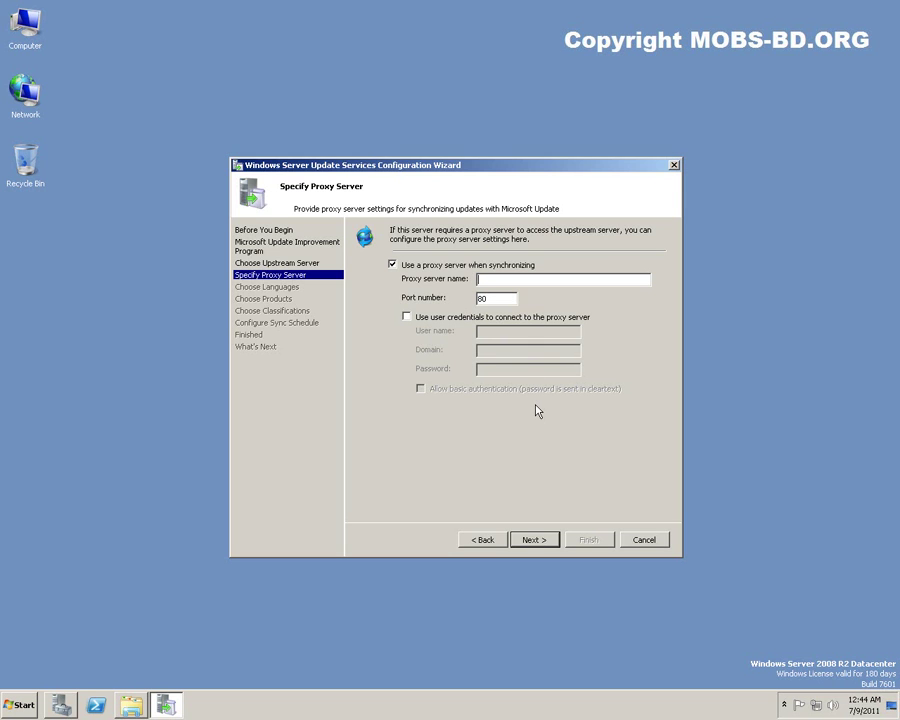
{"action": "left_click", "coordinate": [428, 267]}
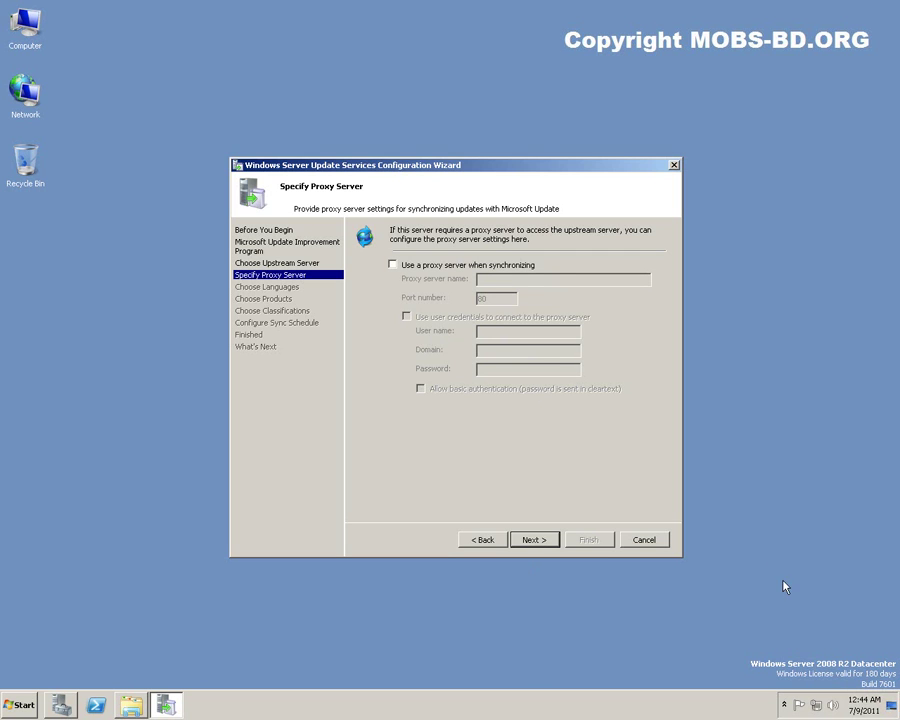
{"action": "left_click", "coordinate": [535, 540]}
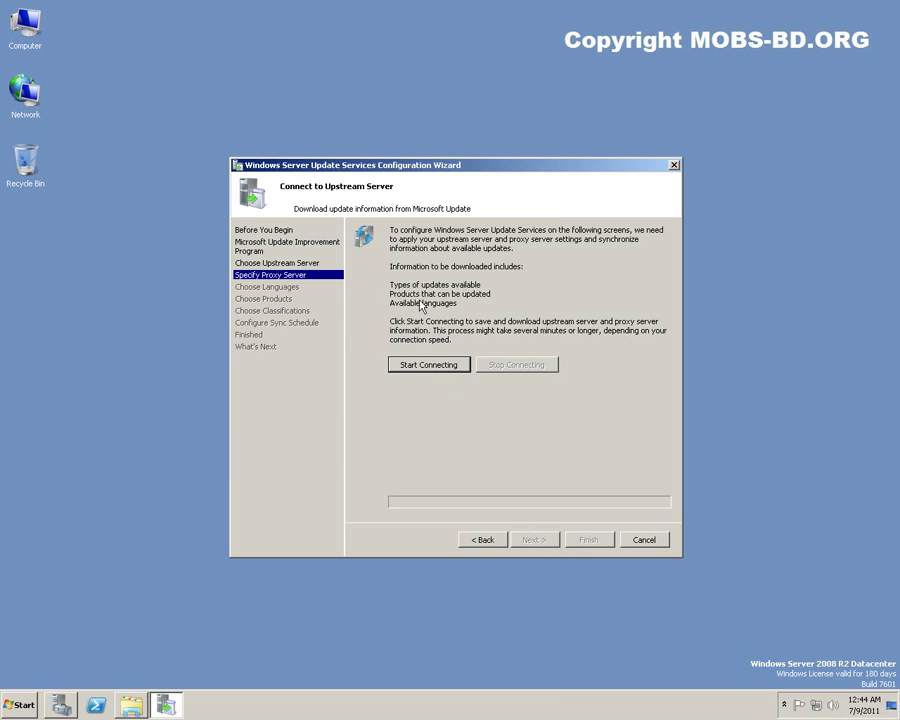
{"action": "left_click", "coordinate": [430, 368]}
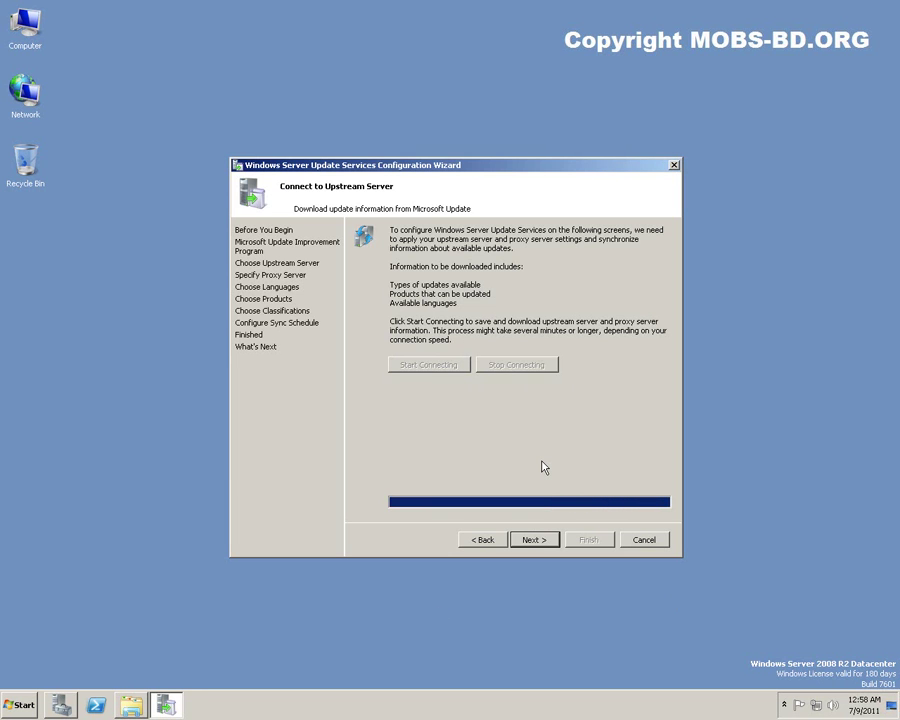
- Keep English as the only language for downloaded updates, after looking through the language list, and continue to the product selection
{"action": "left_click", "coordinate": [534, 541]}
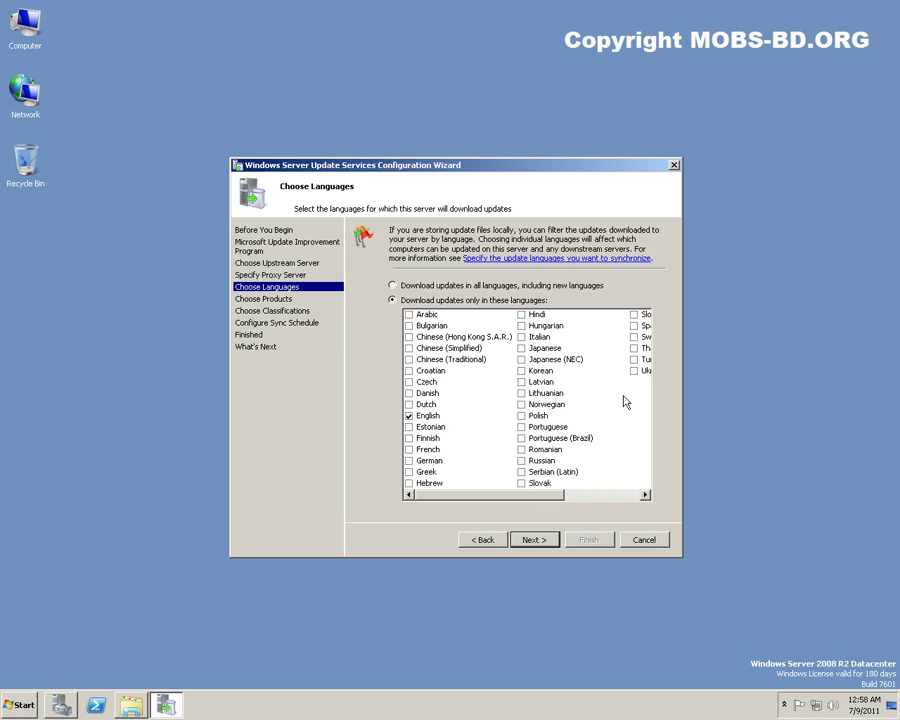
{"action": "left_click", "coordinate": [609, 497]}
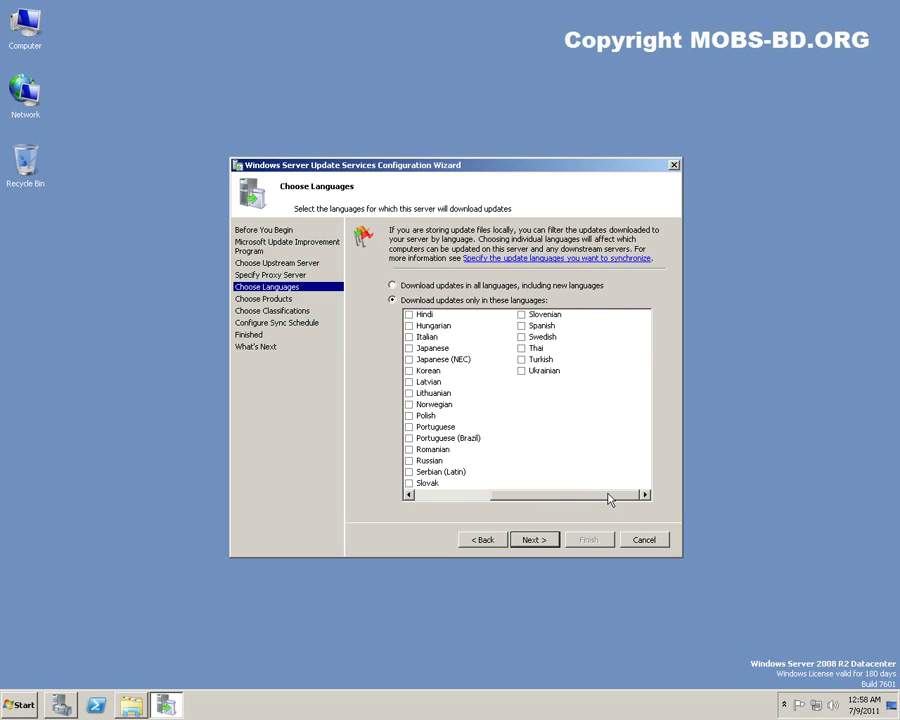
{"action": "left_click", "coordinate": [480, 496]}
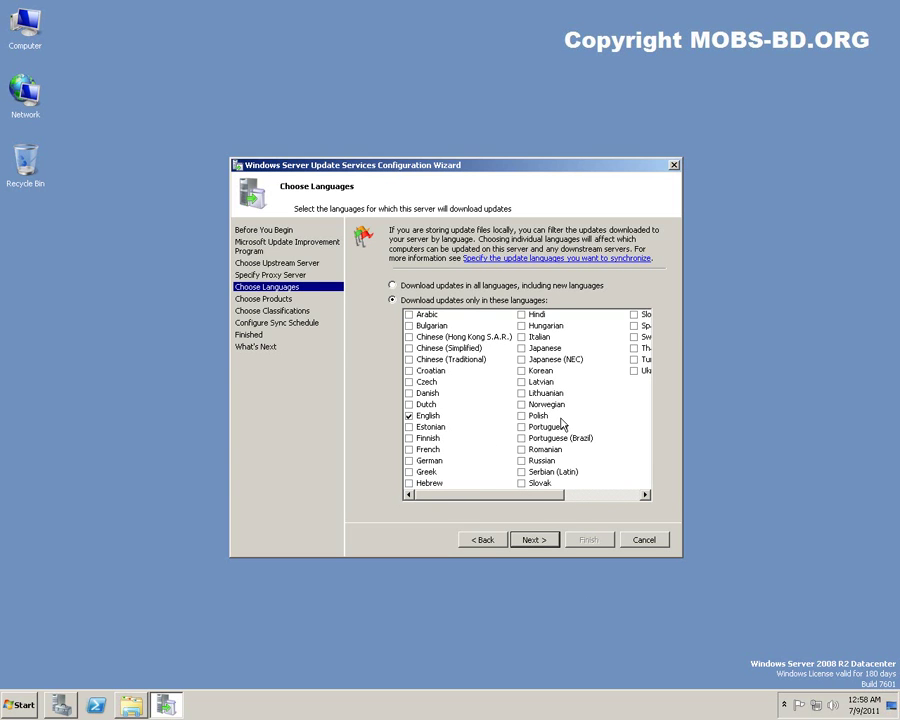
{"action": "left_click", "coordinate": [538, 545]}
{"action": "left_click", "coordinate": [537, 541]}
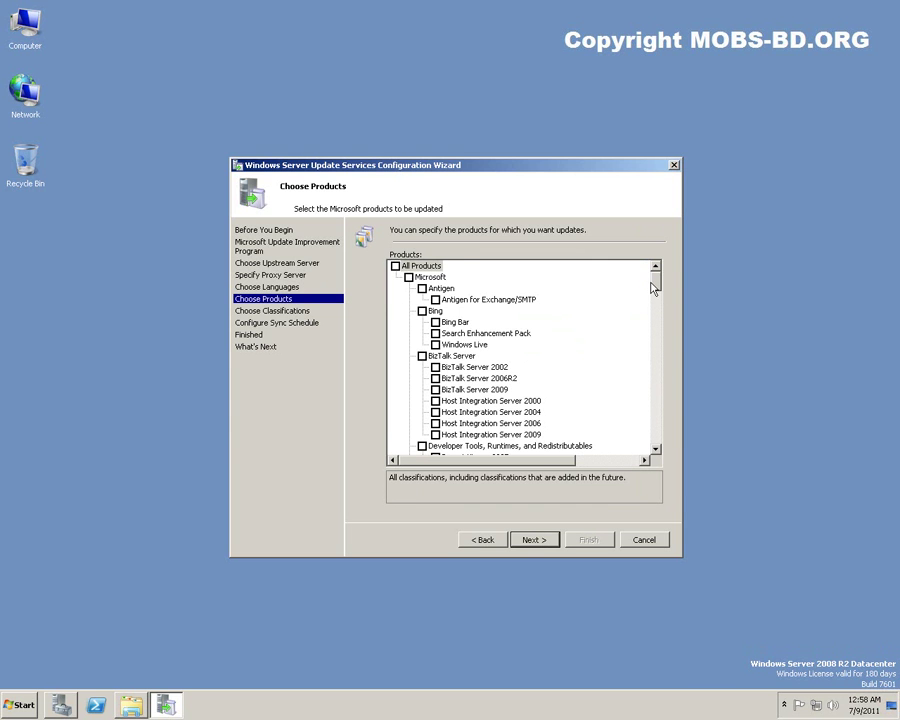
- Clear all products from the update selection, select only Windows 7, and continue to the update classifications
{"action": "left_click_drag", "start_coordinate": [657, 286], "coordinate": [660, 375]}
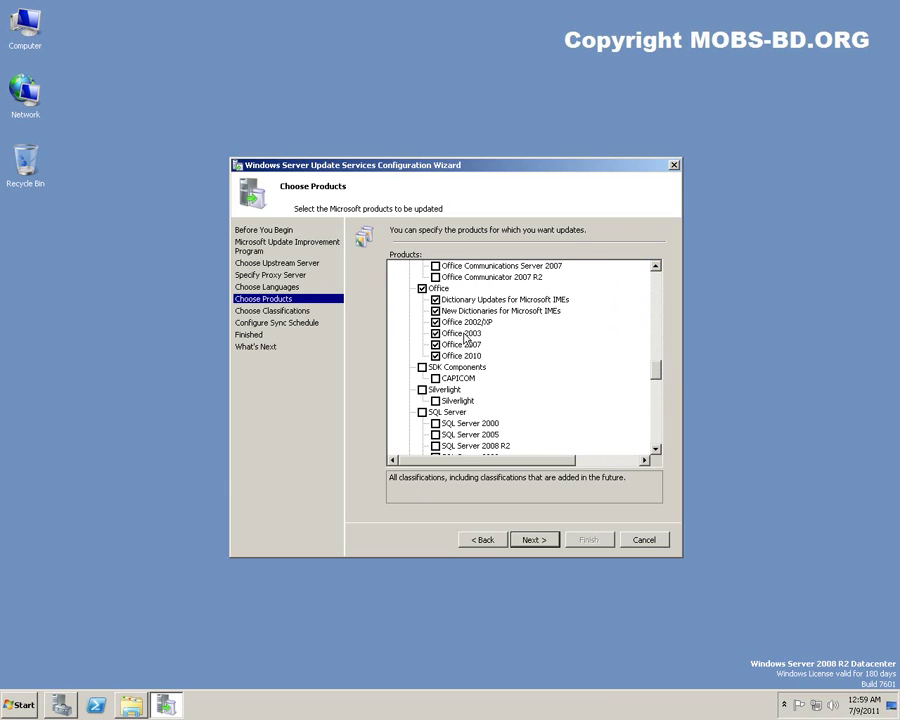
{"action": "scroll", "coordinate": [563, 372], "scroll_direction": "down", "scroll_amount": 10}
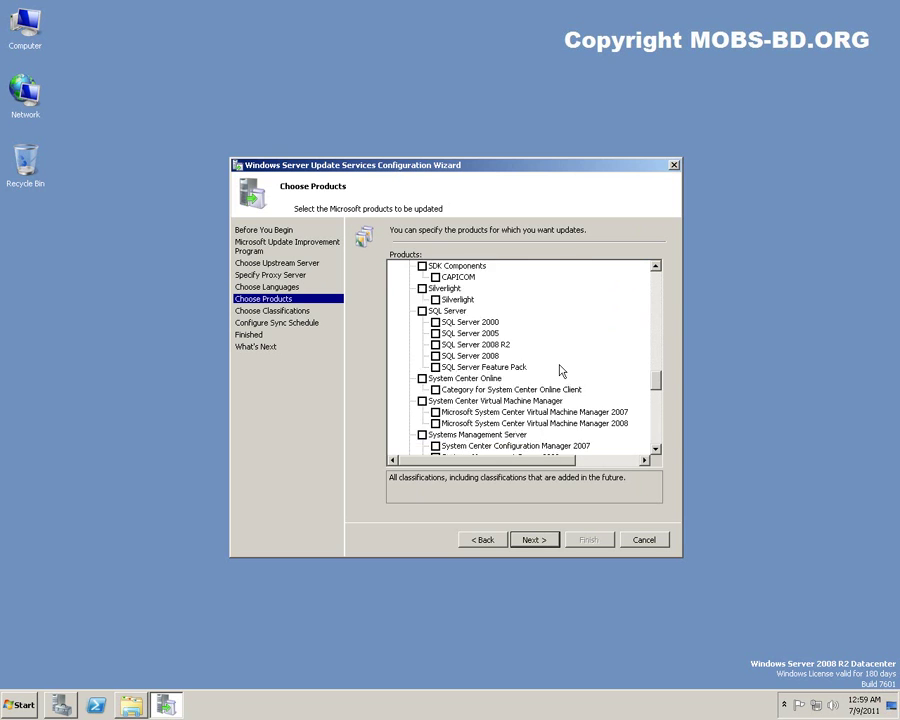
{"action": "scroll", "coordinate": [563, 368], "scroll_direction": "down", "scroll_amount": 5}
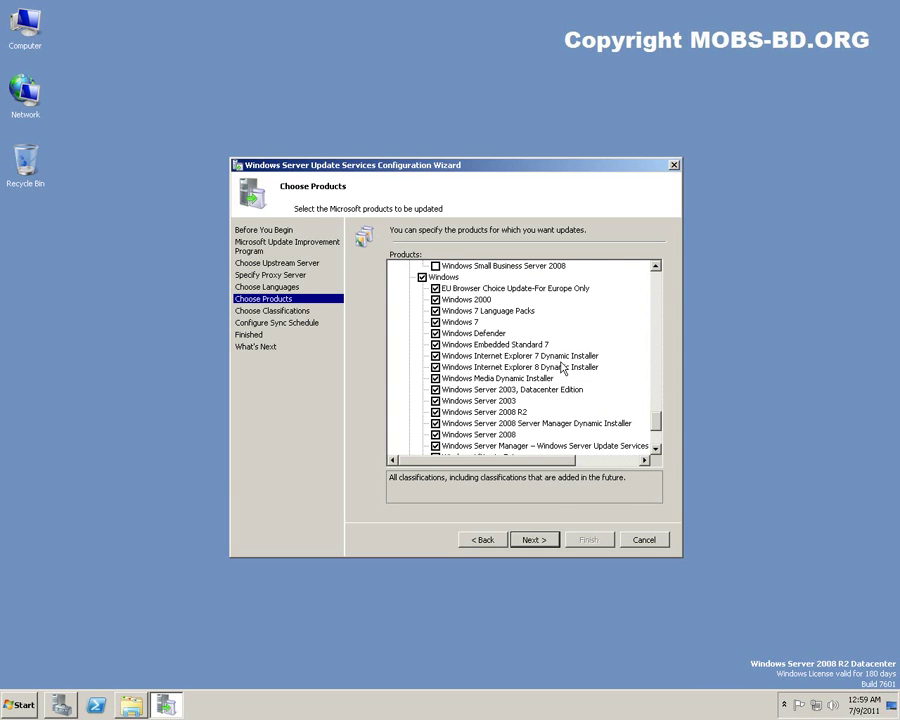
{"action": "scroll", "coordinate": [490, 328], "scroll_direction": "down", "scroll_amount": 4}
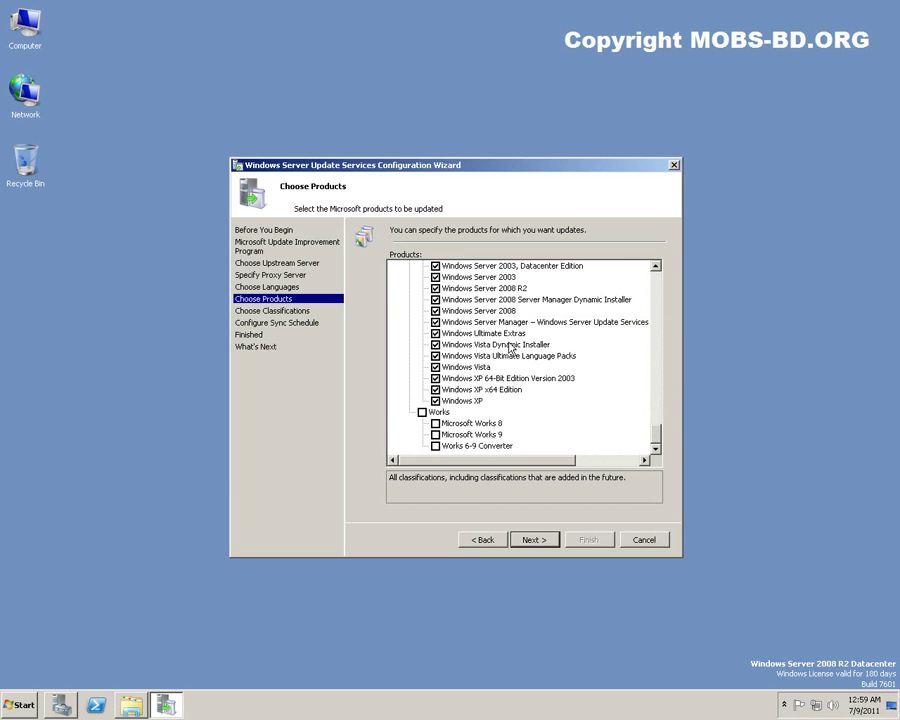
{"action": "left_click", "coordinate": [657, 285]}
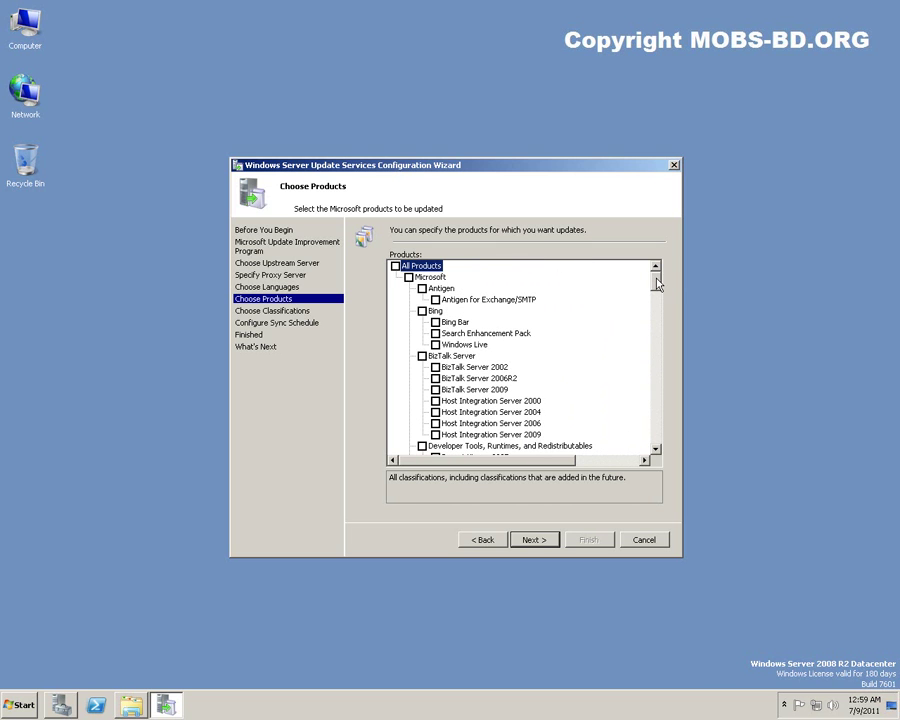
{"action": "left_click", "coordinate": [395, 267]}
{"action": "left_click", "coordinate": [395, 267]}
{"action": "scroll", "coordinate": [607, 346], "scroll_direction": "down", "scroll_amount": 15}
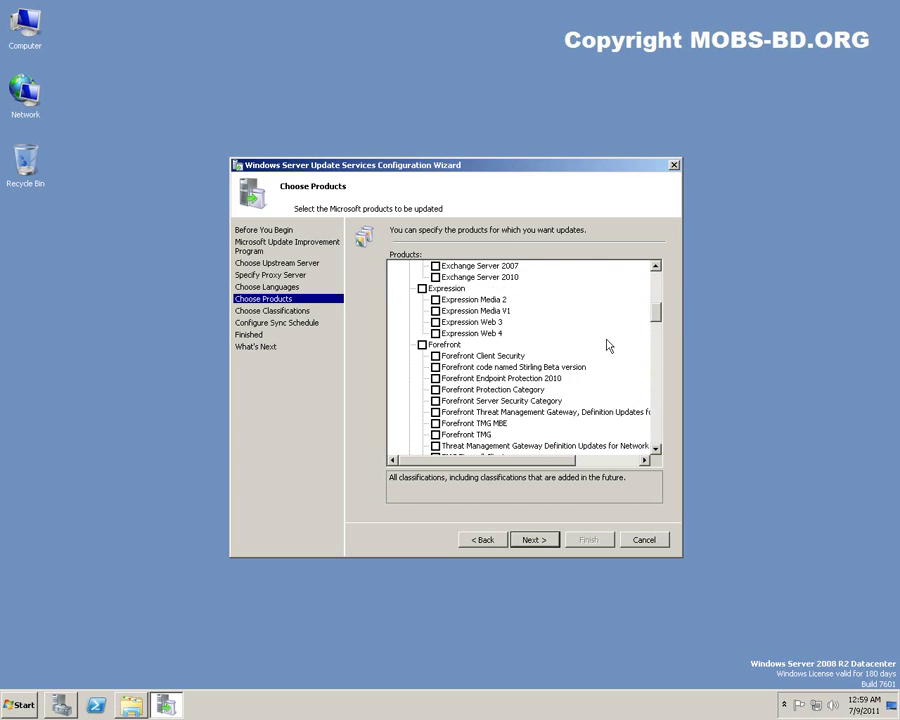
{"action": "scroll", "coordinate": [607, 346], "scroll_direction": "down", "scroll_amount": 6}
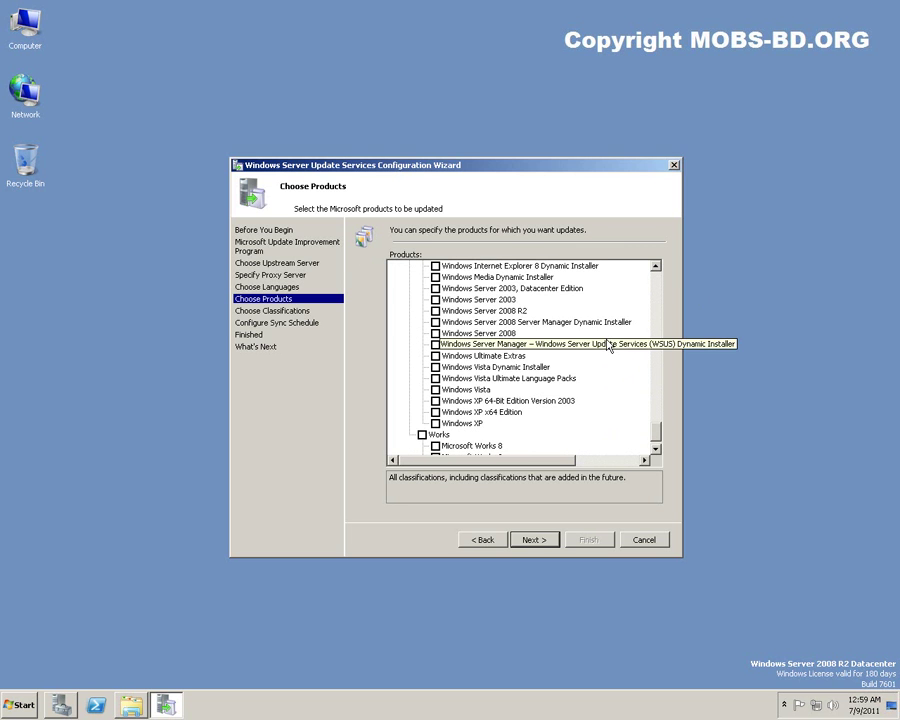
{"action": "scroll", "coordinate": [607, 346], "scroll_direction": "up", "scroll_amount": 3}
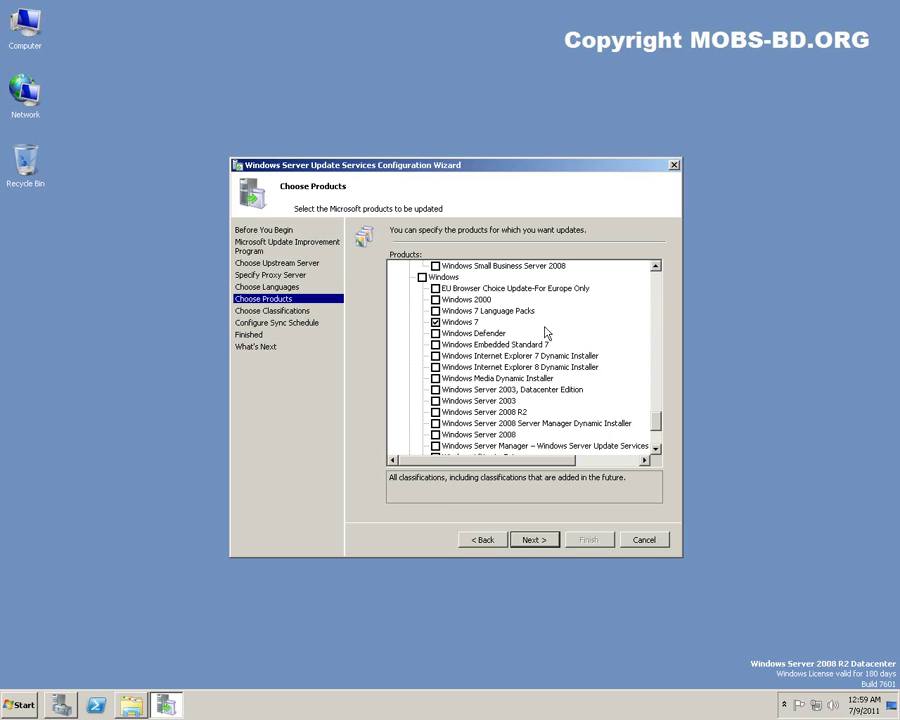
{"action": "left_click", "coordinate": [459, 325]}
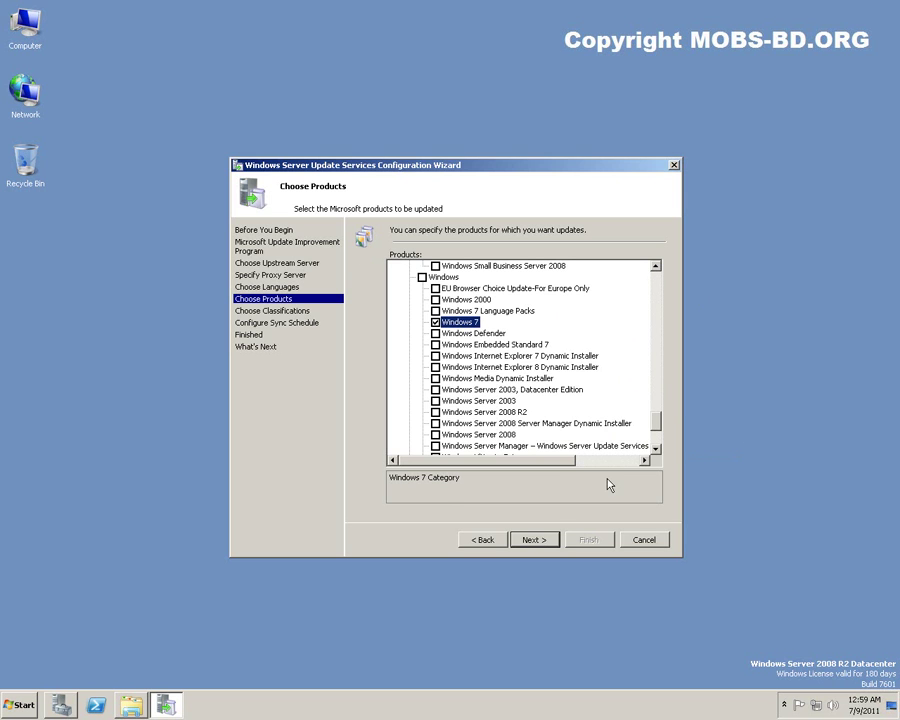
{"action": "left_click", "coordinate": [536, 542]}
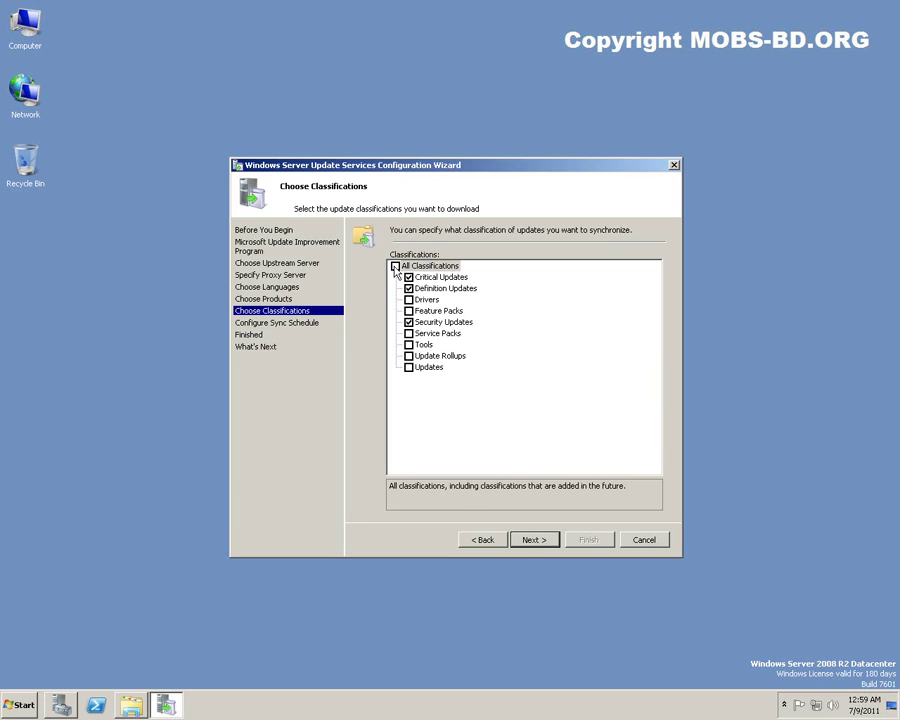
- Select all update classifications, and view the description of the Drivers classification
{"action": "left_click", "coordinate": [395, 266]}
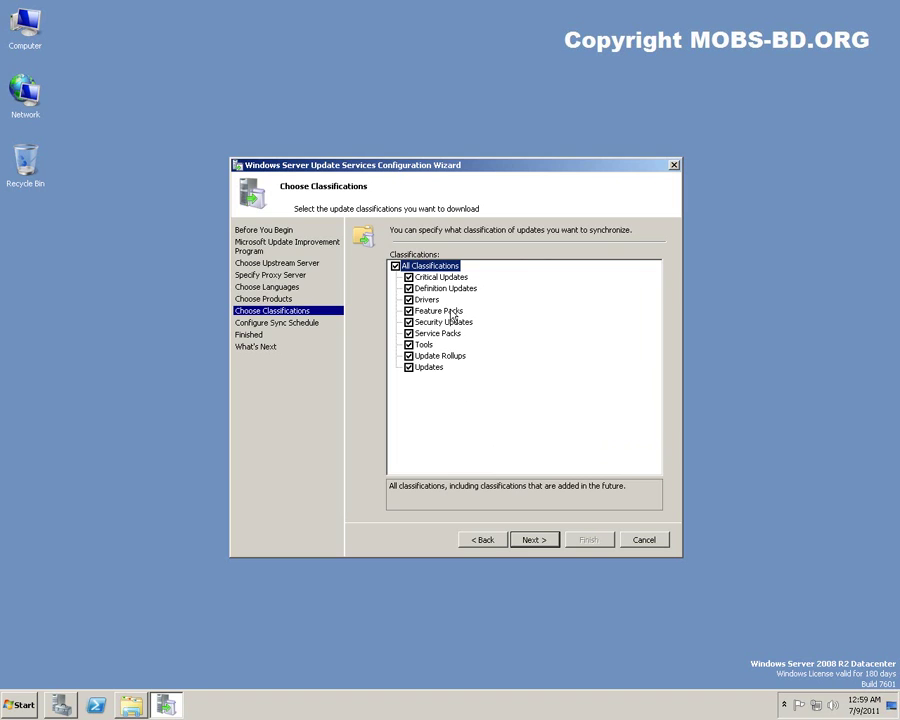
{"action": "left_click", "coordinate": [408, 300]}
{"action": "left_click", "coordinate": [432, 302]}
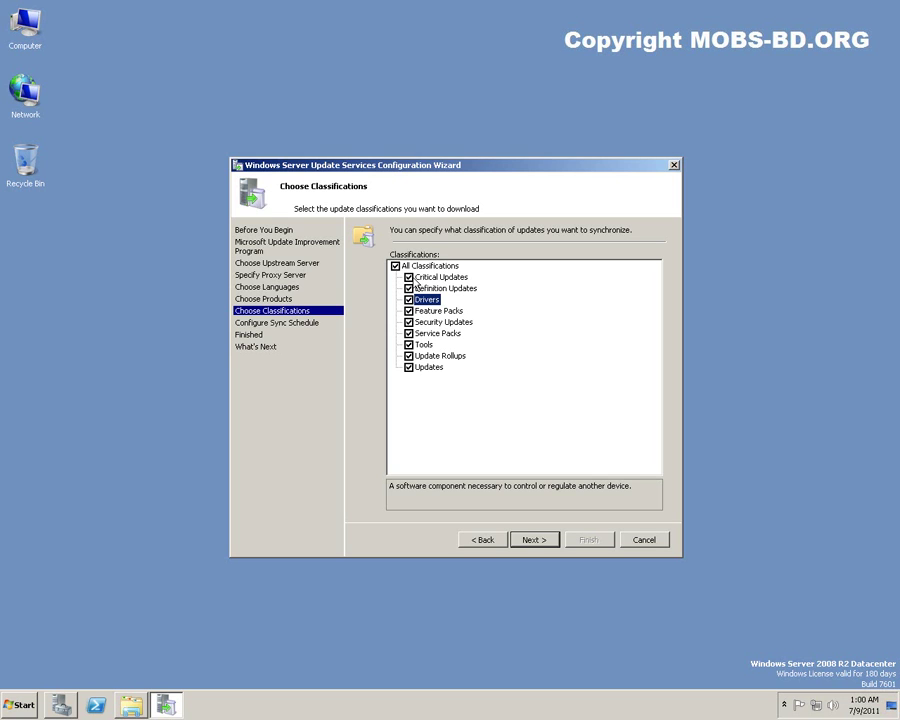
- Clear every update classification except Security Updates, and continue to the synchronization schedule
{"action": "left_click", "coordinate": [409, 277]}
{"action": "left_click", "coordinate": [409, 288]}
{"action": "left_click", "coordinate": [409, 299]}
{"action": "left_click", "coordinate": [409, 311]}
{"action": "left_click", "coordinate": [409, 344]}
{"action": "left_click", "coordinate": [409, 356]}
{"action": "left_click", "coordinate": [409, 367]}
{"action": "left_click", "coordinate": [440, 323]}
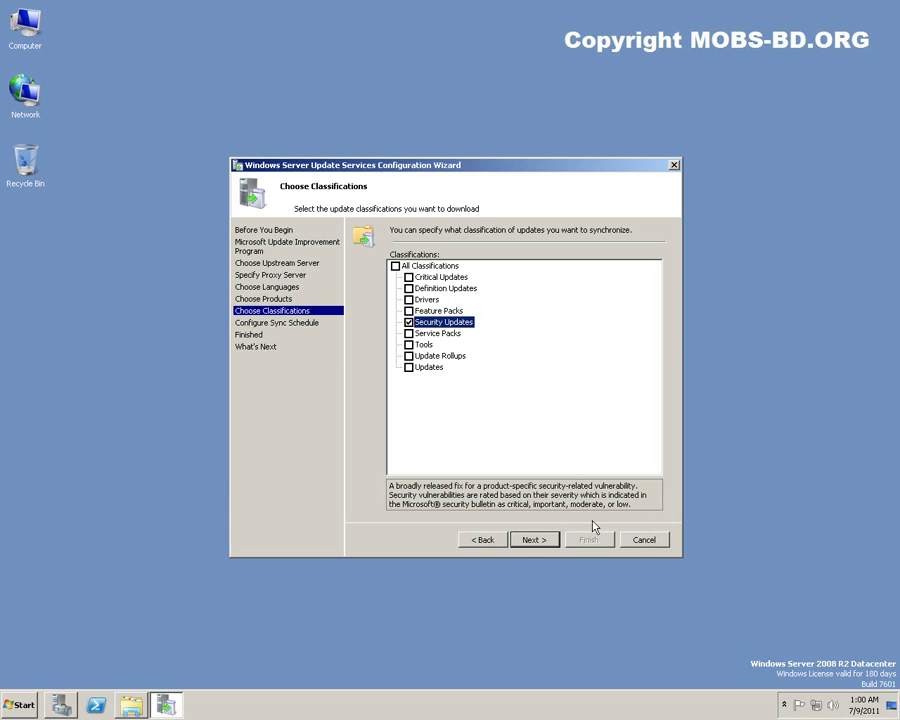
{"action": "left_click", "coordinate": [538, 540]}
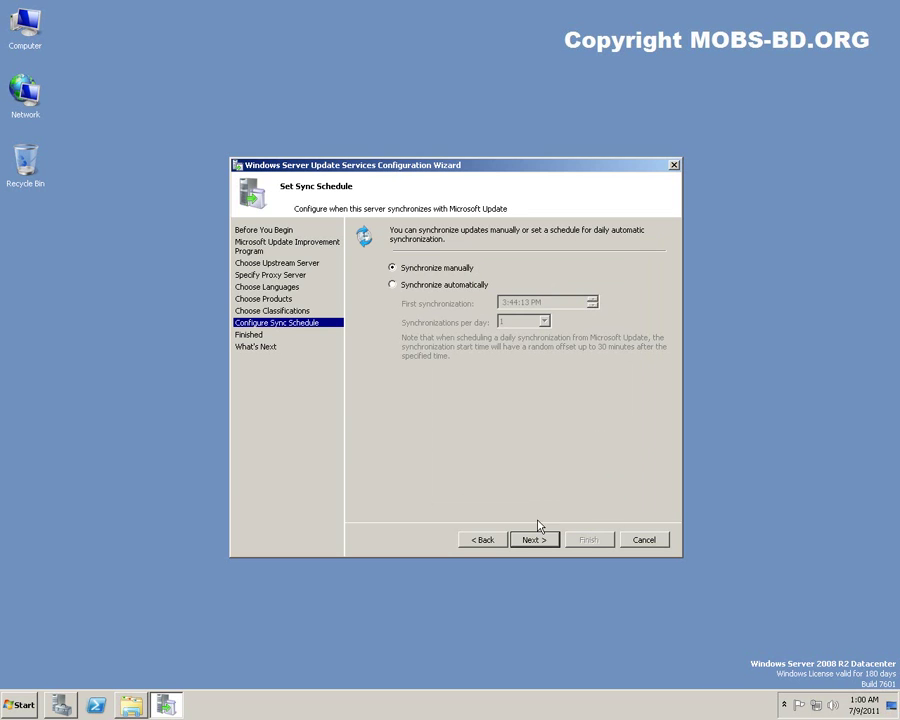
- Set updates to synchronize automatically, and finish the wizard with the administration console launch and initial synchronization enabled
{"action": "left_click", "coordinate": [420, 290]}
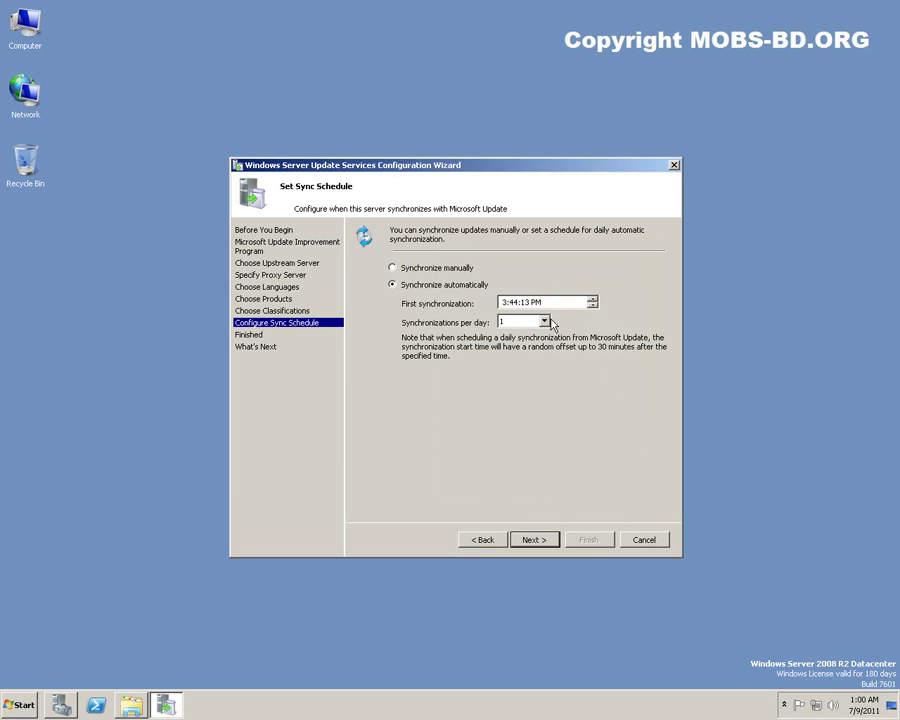
{"action": "left_click", "coordinate": [545, 321]}
{"action": "left_click", "coordinate": [530, 545]}
{"action": "left_click", "coordinate": [538, 540]}
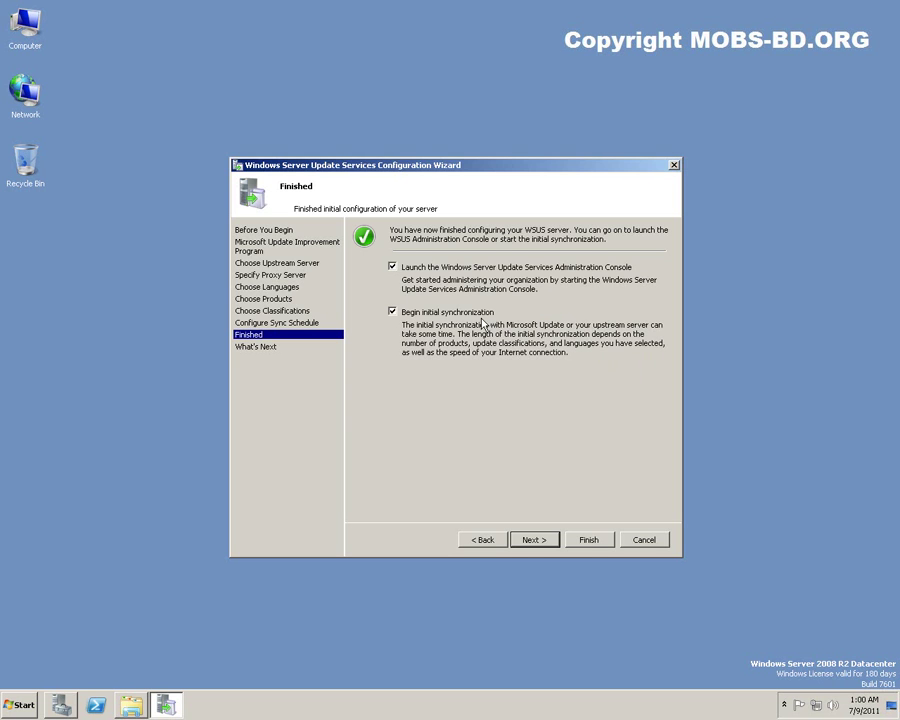
{"action": "left_click", "coordinate": [538, 540]}
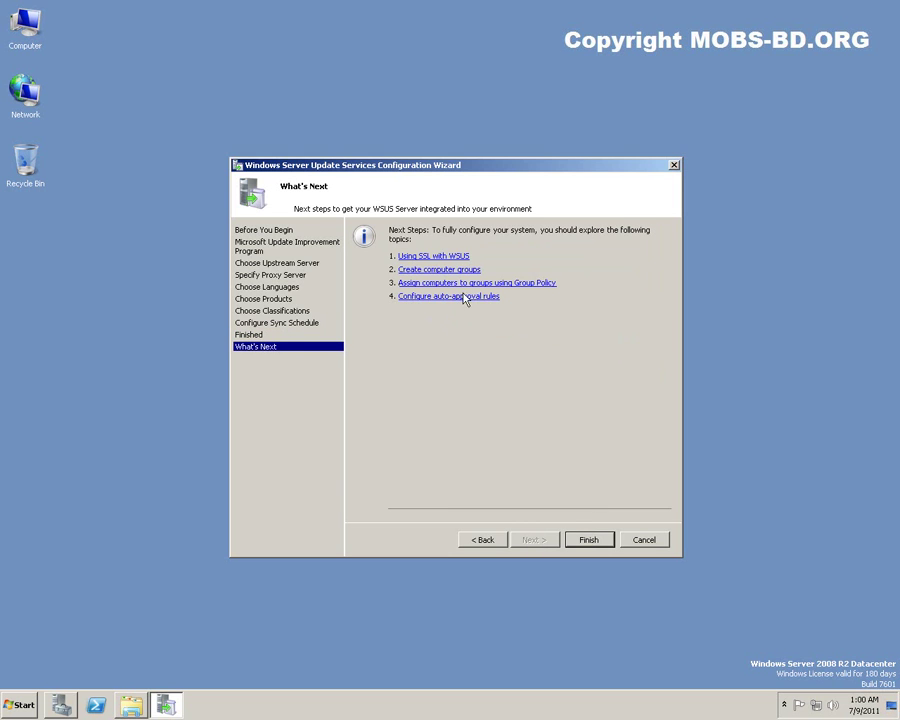
{"action": "left_click", "coordinate": [590, 540]}
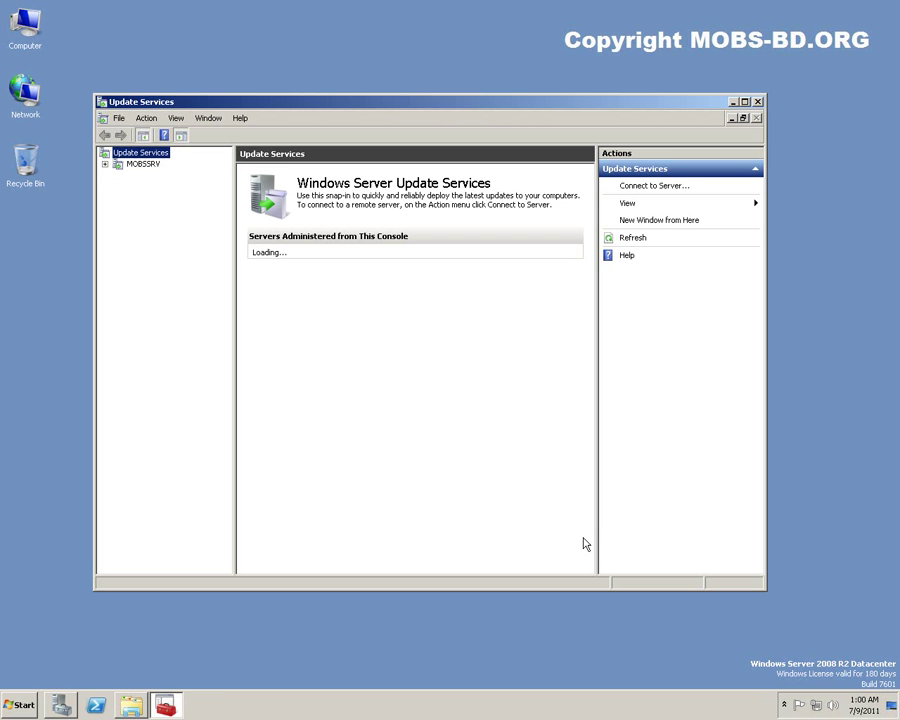
- Check the synchronization status of server MOBSSRV in the maximized Update Services console, and minimize the console
{"action": "left_click", "coordinate": [105, 166]}
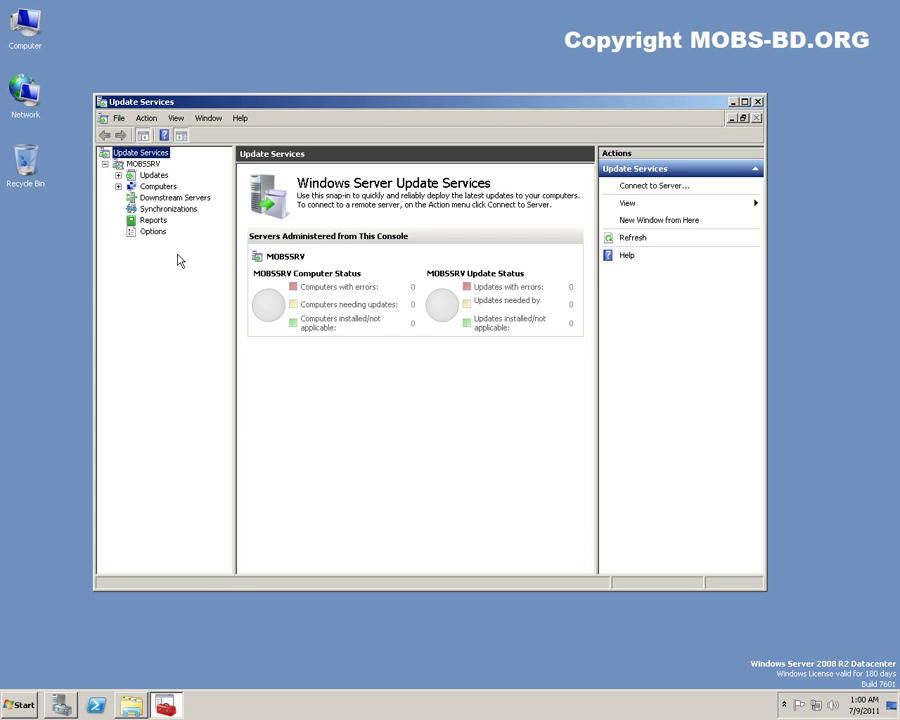
{"action": "left_click", "coordinate": [165, 210]}
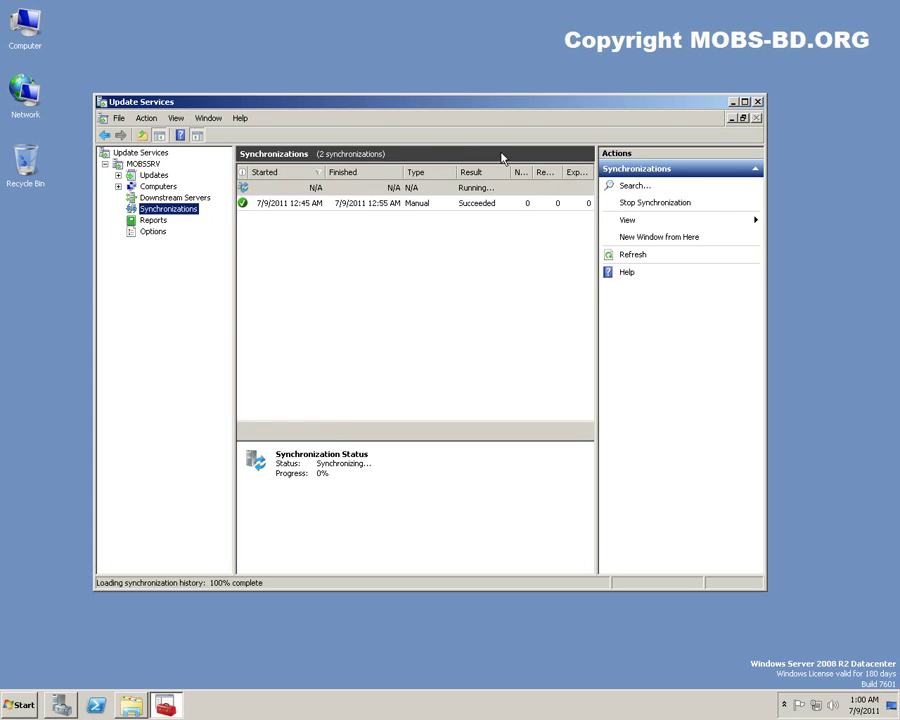
{"action": "double_click", "coordinate": [440, 103]}
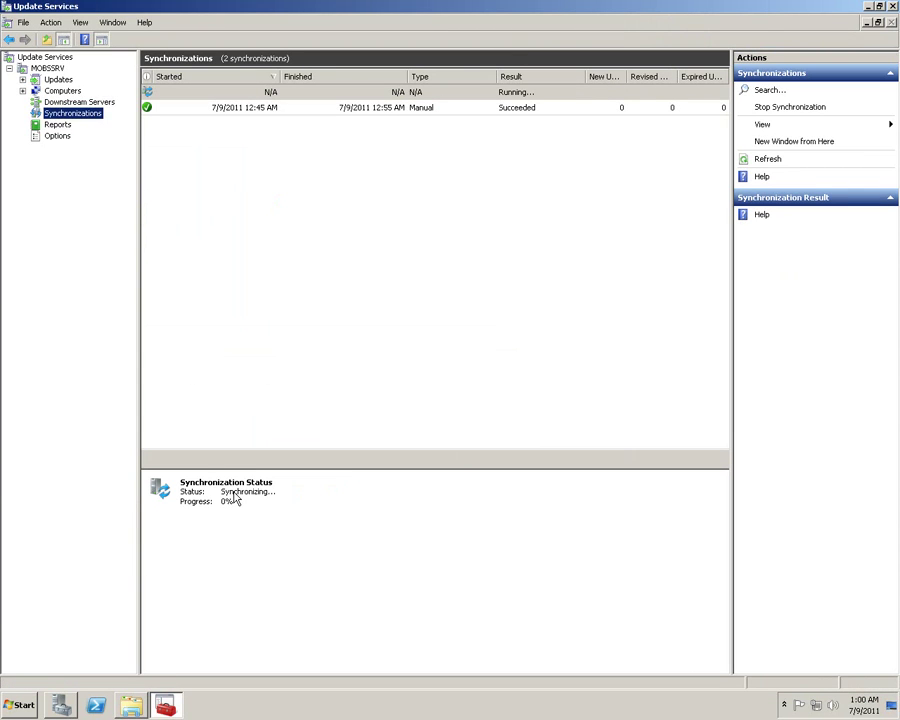
{"action": "left_click", "coordinate": [58, 104]}
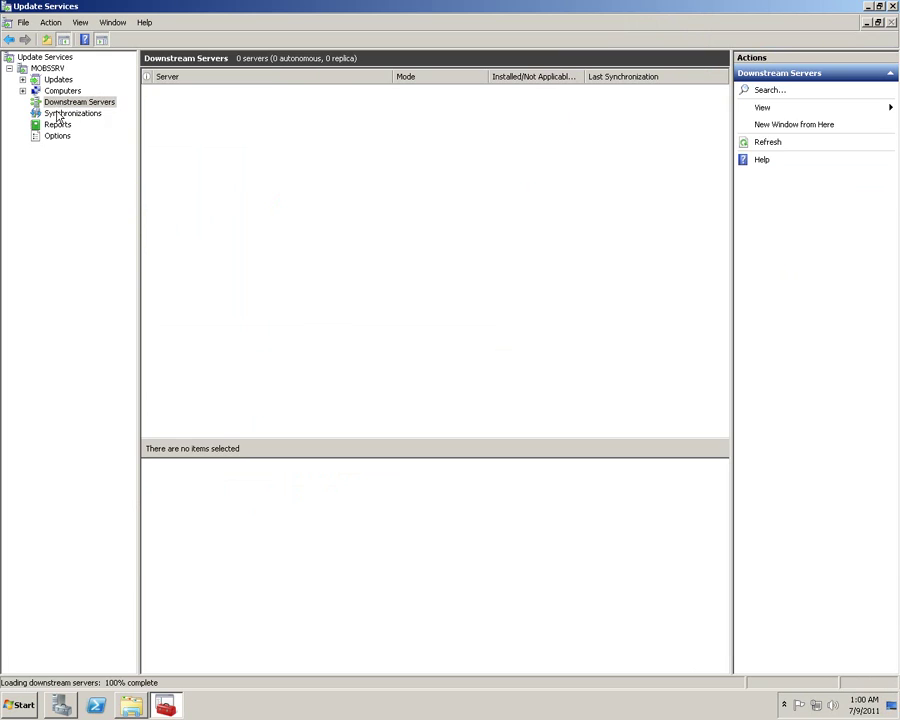
{"action": "left_click", "coordinate": [58, 115]}
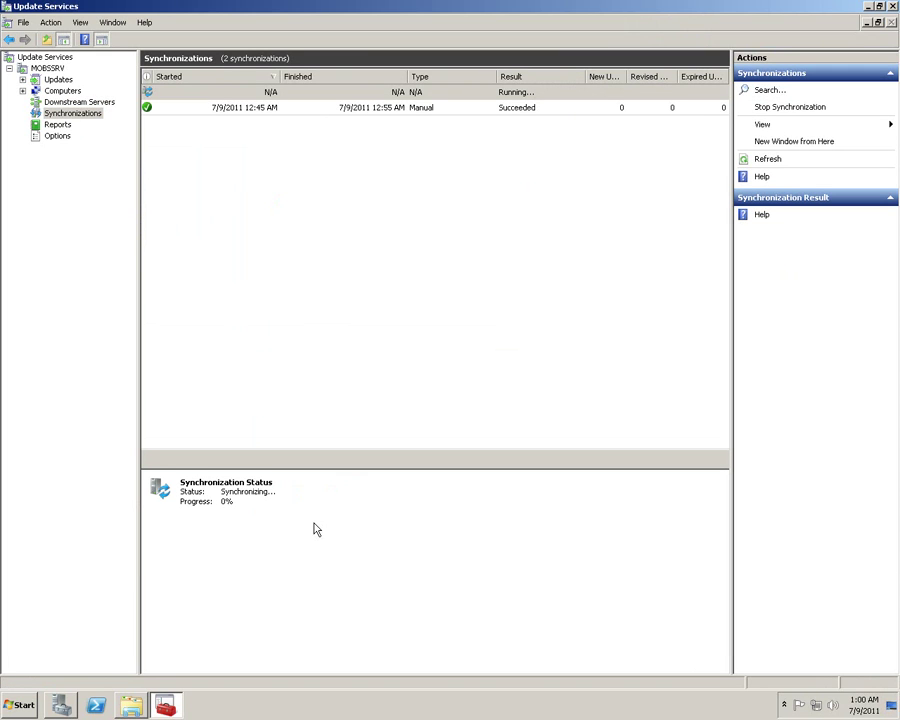
{"action": "left_click", "coordinate": [867, 6]}
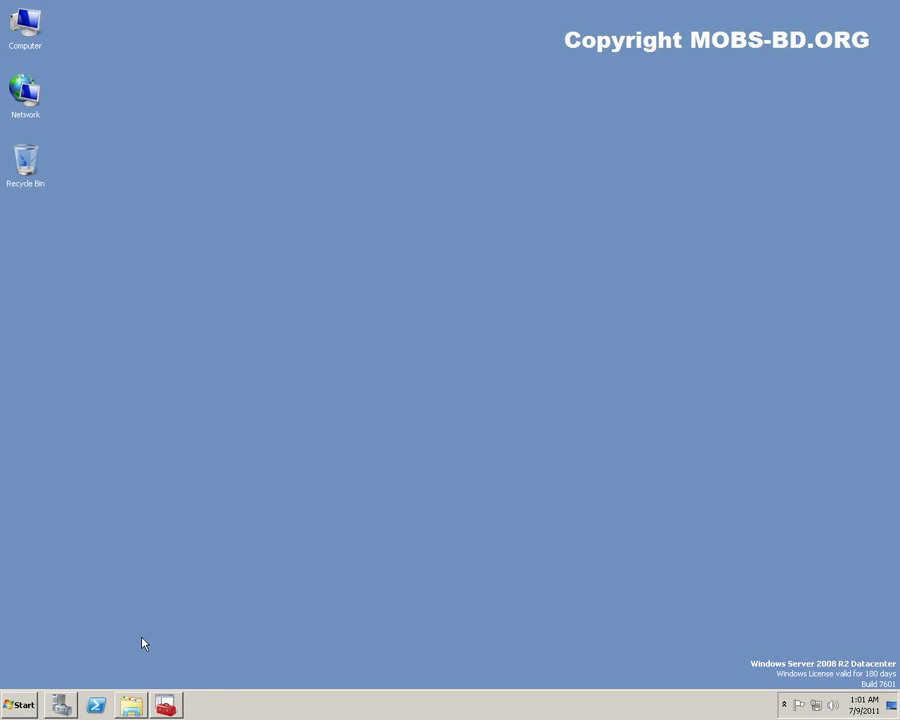
- Open Group Policy Management from the administrative tools and maximize its window
{"action": "left_click", "coordinate": [19, 705]}
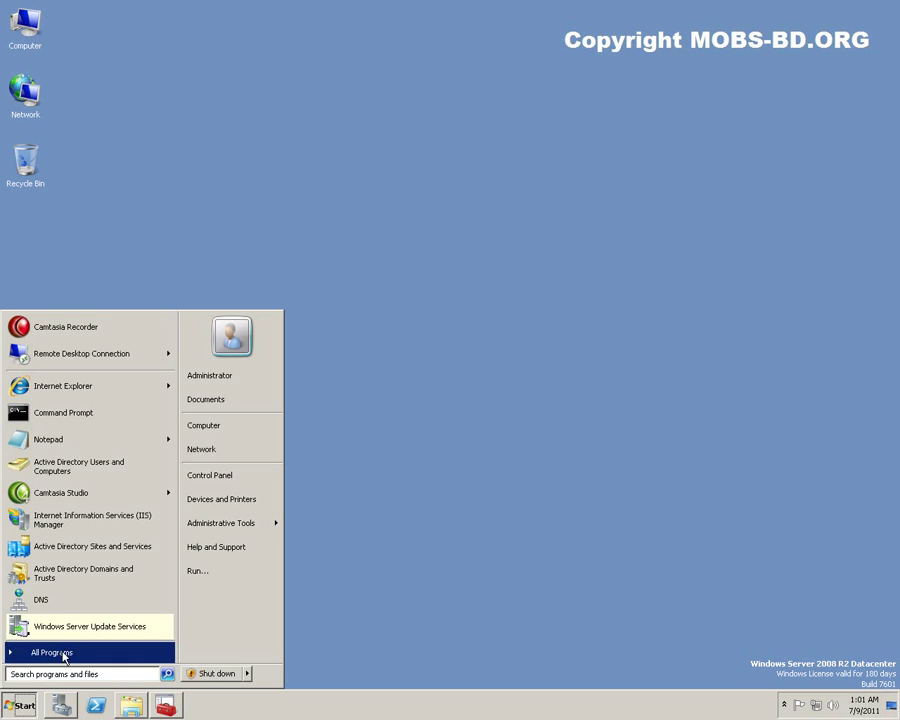
{"action": "left_click", "coordinate": [64, 655]}
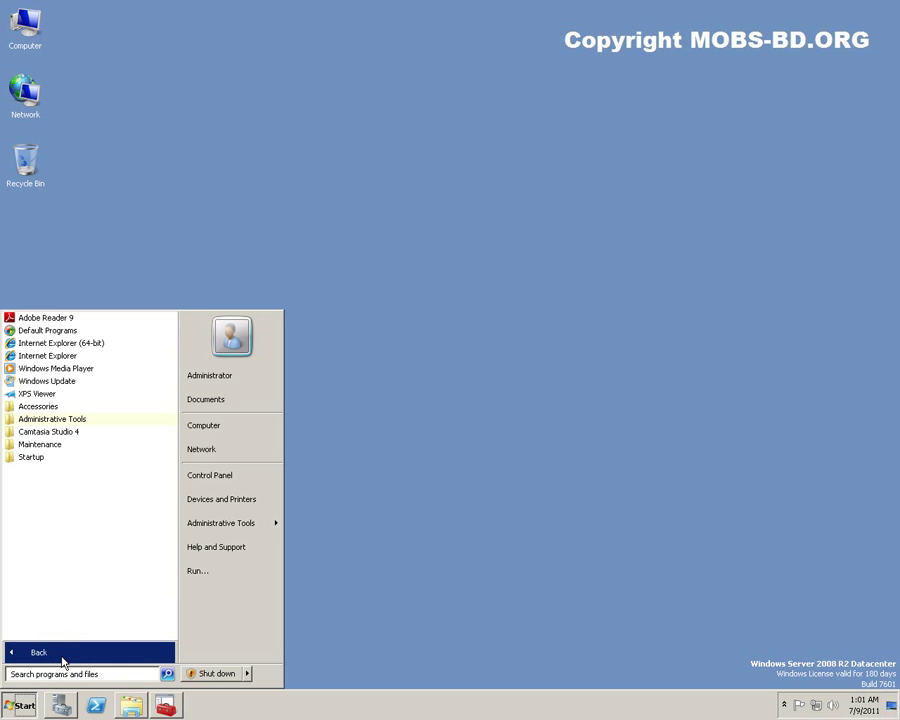
{"action": "left_click", "coordinate": [33, 420]}
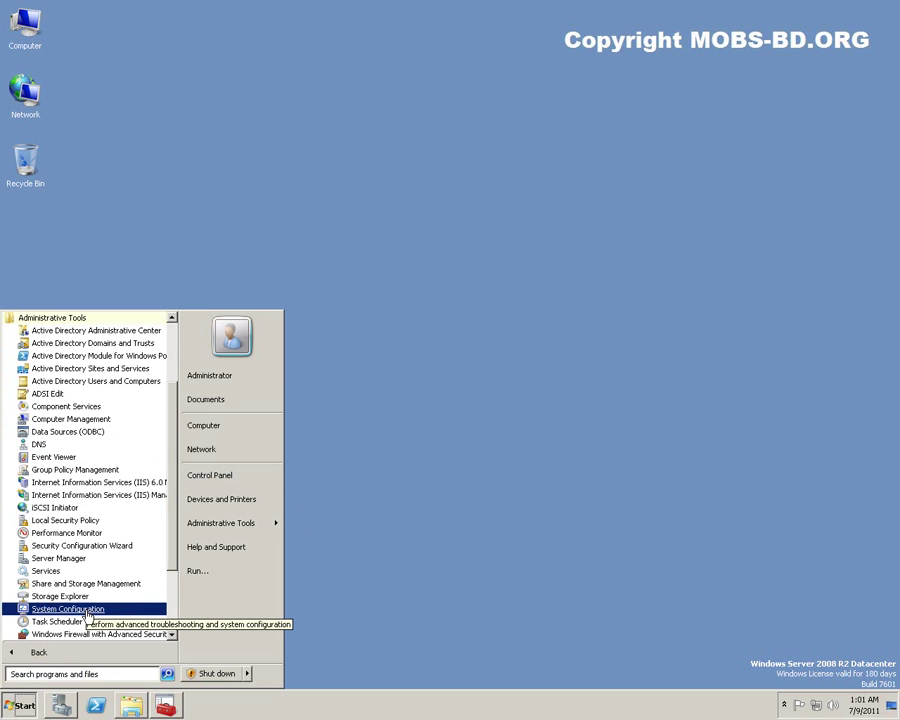
{"action": "left_click", "coordinate": [75, 470]}
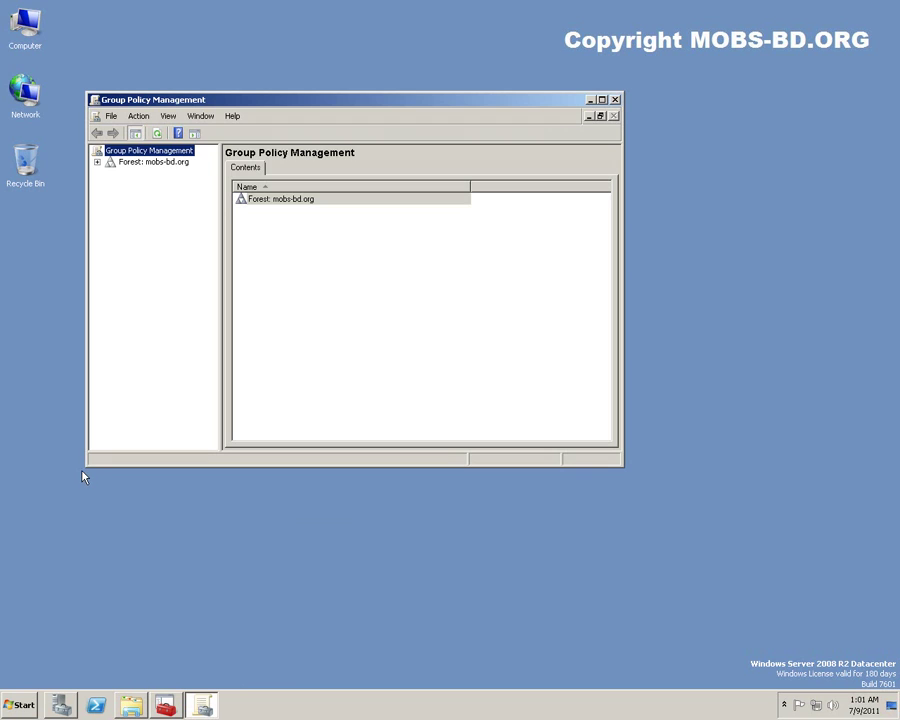
{"action": "double_click", "coordinate": [383, 100]}
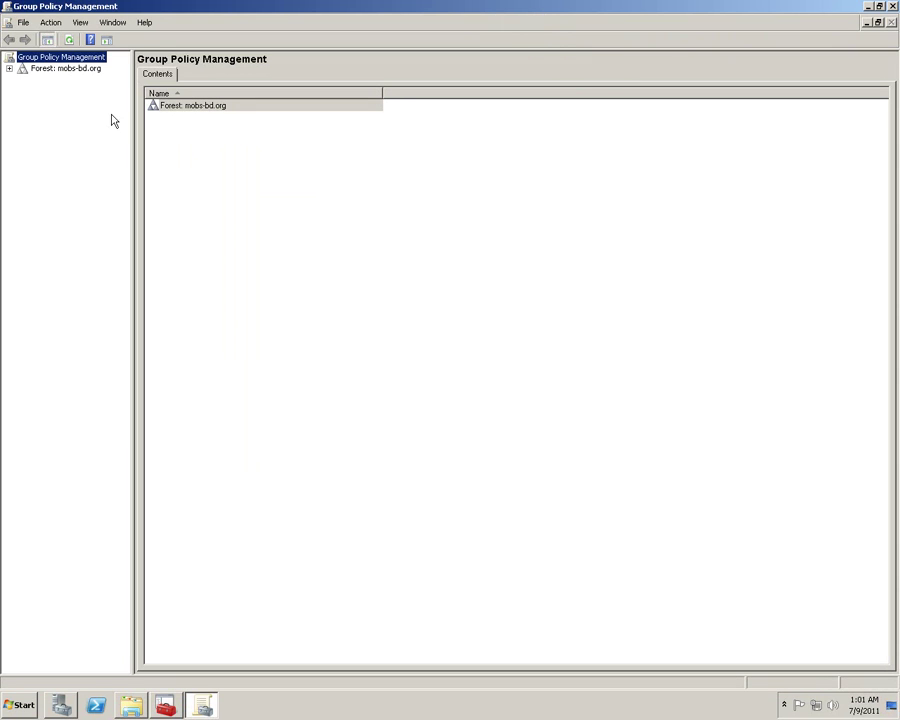
- Expand the mobs-bd.org forest down to the mobs-bd.org domain, showing the domain's policies and organizational units
{"action": "left_click", "coordinate": [9, 68]}
{"action": "left_click", "coordinate": [22, 79]}
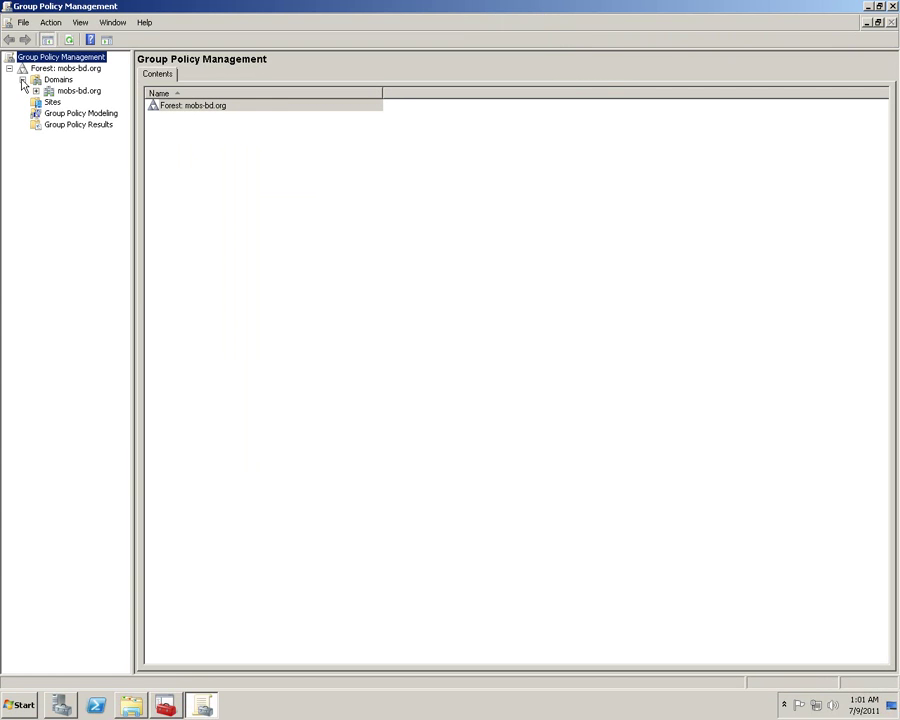
{"action": "left_click", "coordinate": [67, 92]}
{"action": "left_click", "coordinate": [36, 91]}
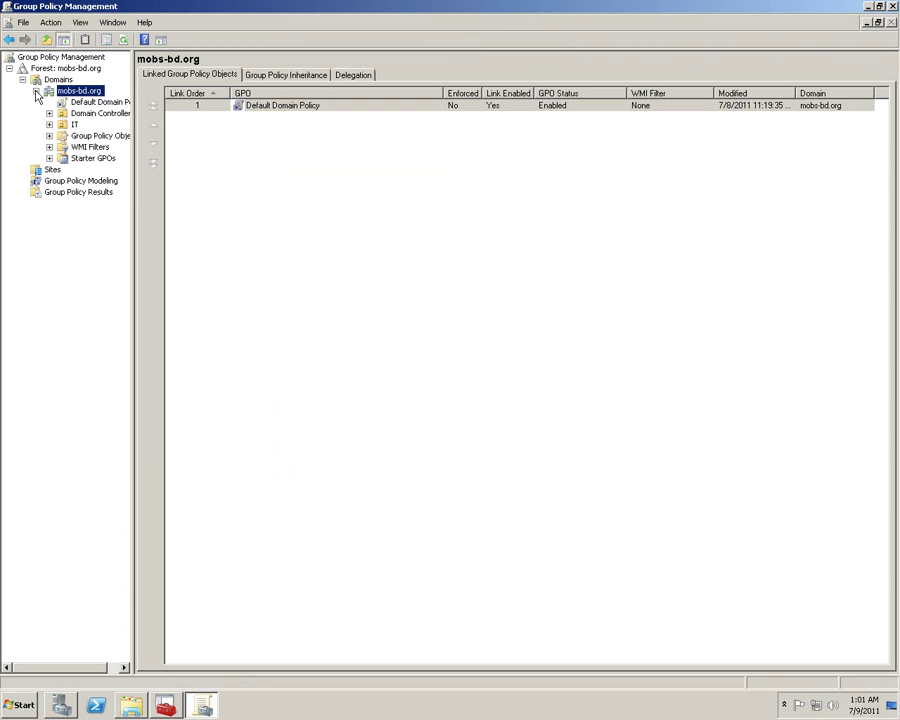
- Create a GPO named WSUS Policy for MOBS and link it to the mobs-bd.org domain
{"action": "right_click", "coordinate": [79, 92]}
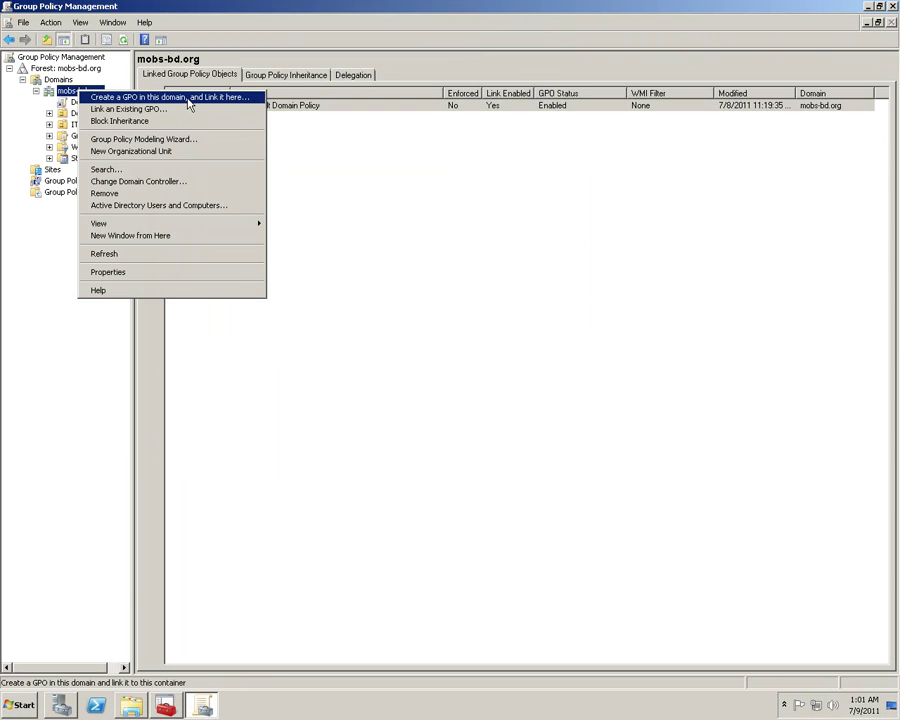
{"action": "left_click", "coordinate": [196, 100]}
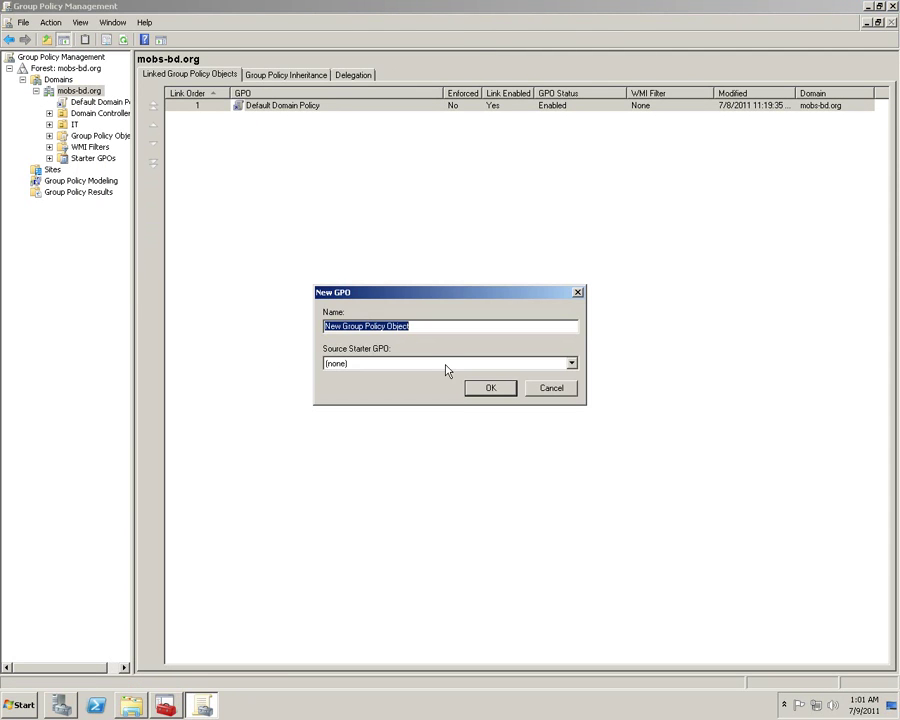
{"action": "type", "text": "WSUS Poli"}
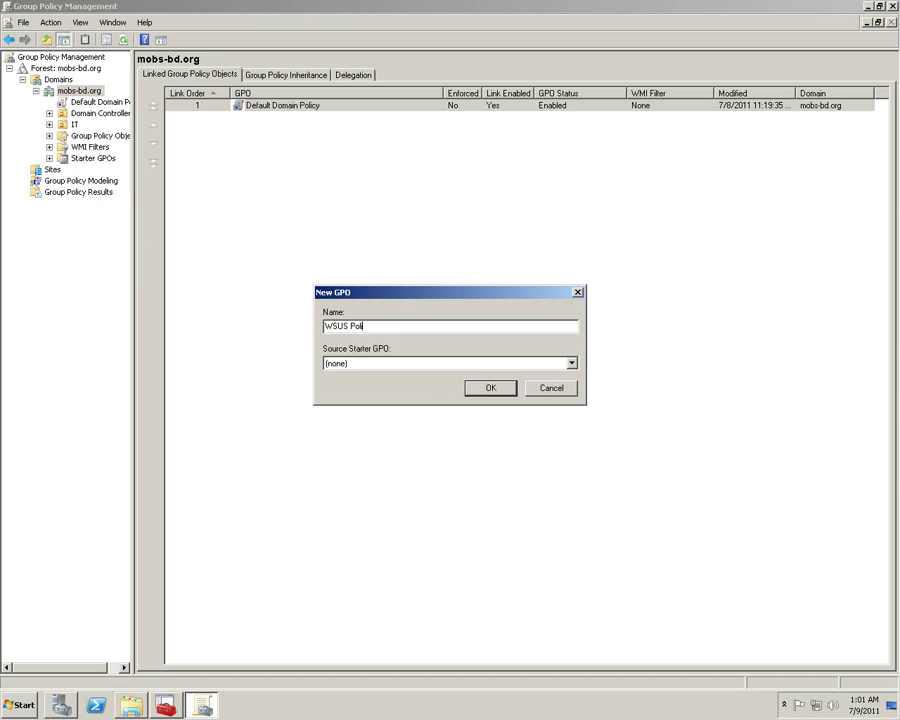
{"action": "type", "text": "cy for MOBS"}
{"action": "left_click", "coordinate": [484, 388]}
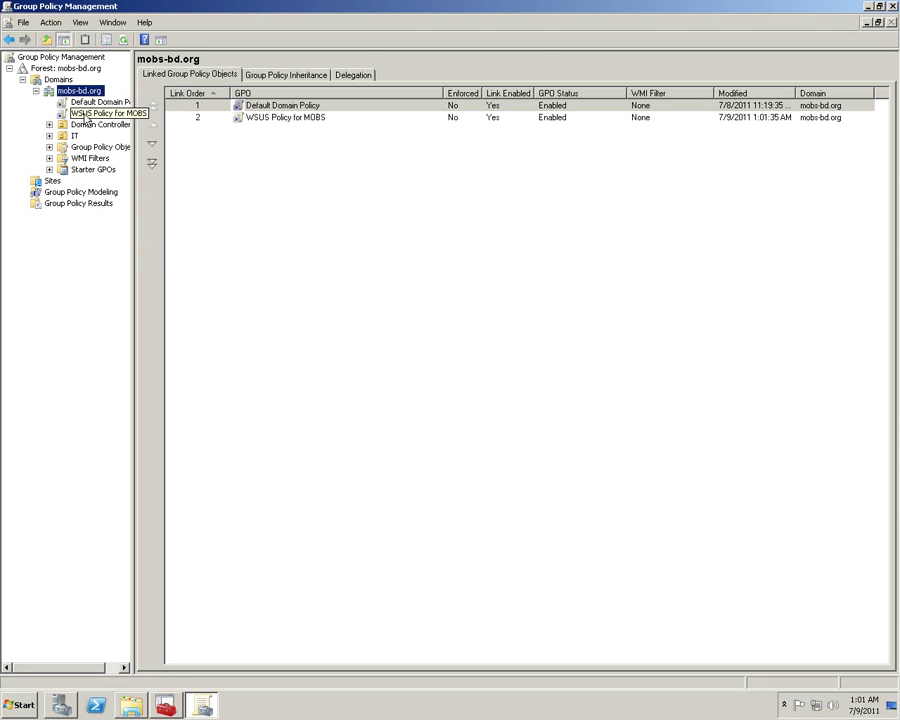
- Open WSUS Policy for MOBS for editing, with the editor maximized and its tree area widened
{"action": "right_click", "coordinate": [85, 117]}
{"action": "left_click", "coordinate": [128, 122]}
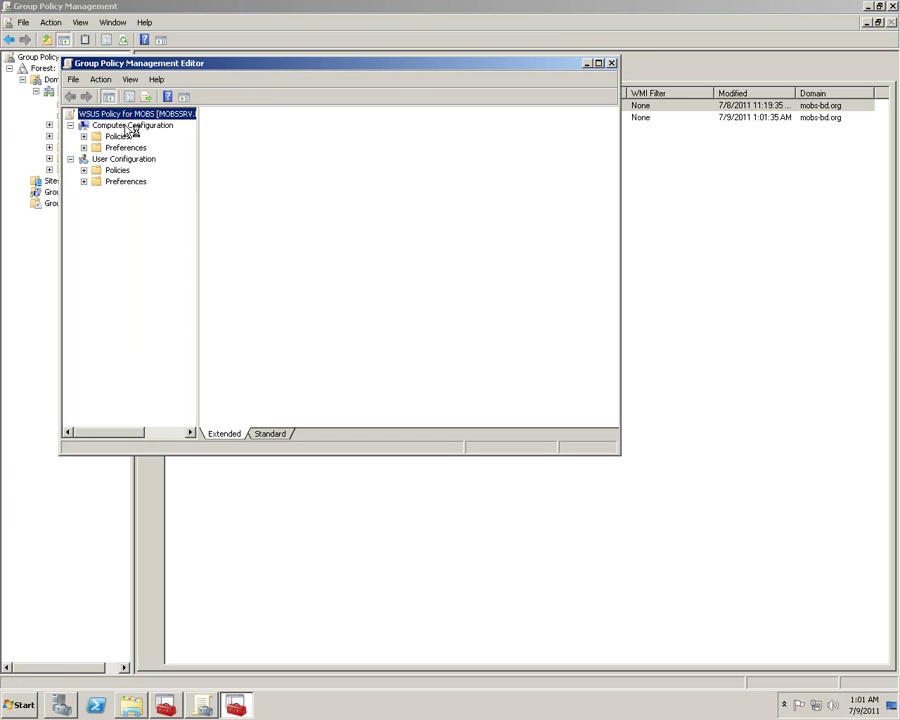
{"action": "double_click", "coordinate": [134, 64]}
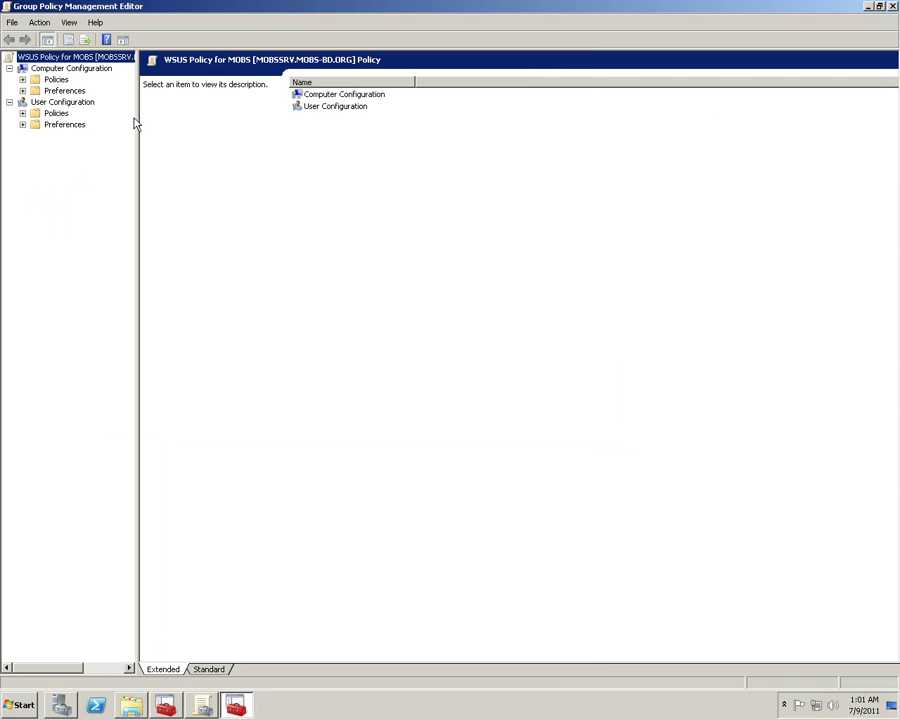
{"action": "left_click_drag", "start_coordinate": [138, 123], "coordinate": [249, 134]}
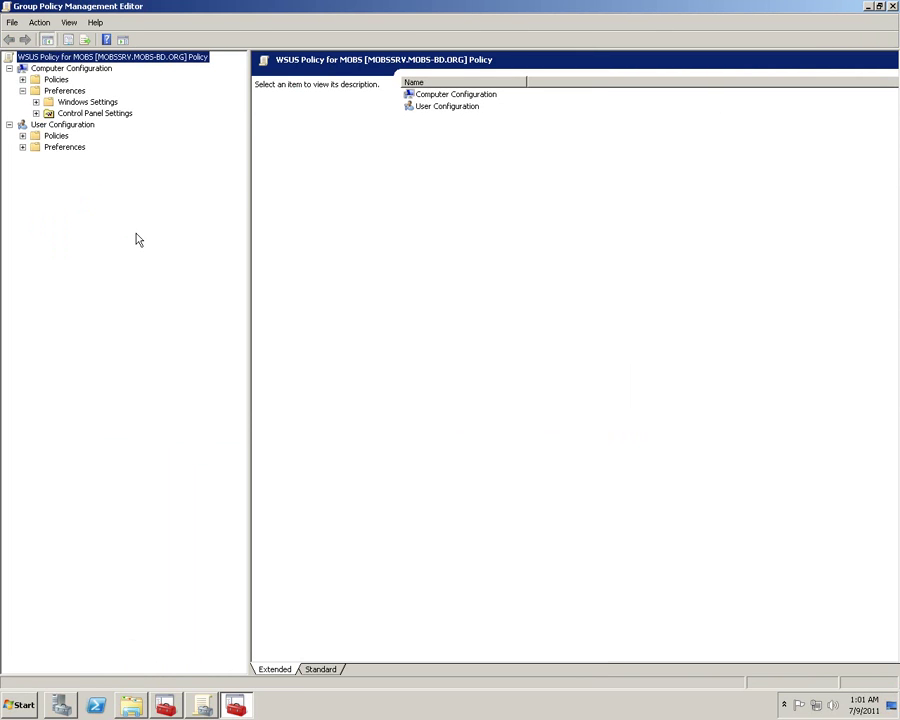
- Show the Windows Update policies under Computer Configuration, Policies, Administrative Templates, Windows Components
{"action": "left_click", "coordinate": [36, 102]}
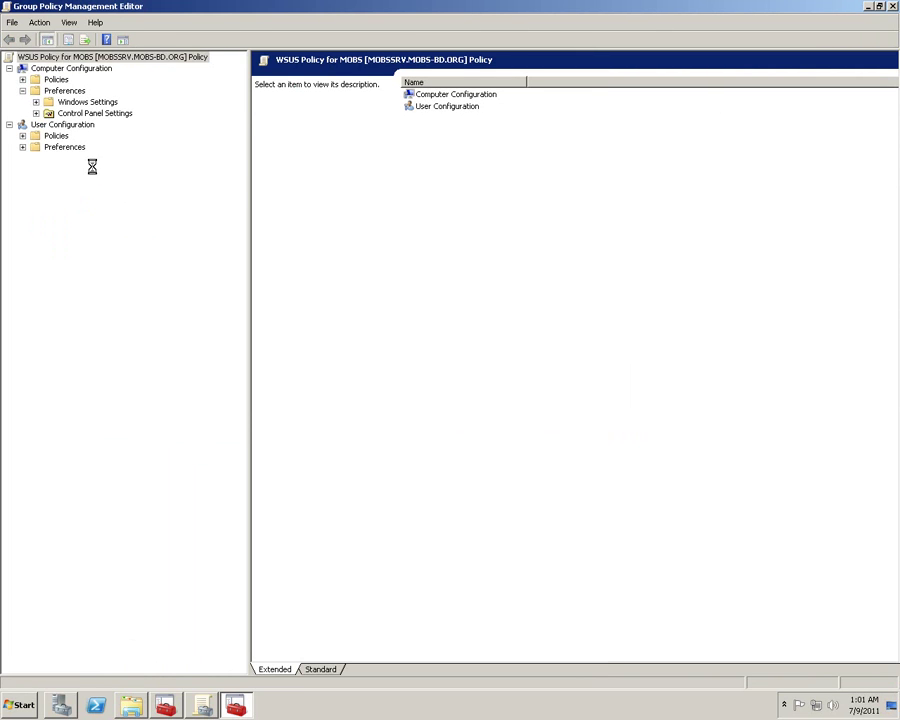
{"action": "left_click", "coordinate": [23, 80]}
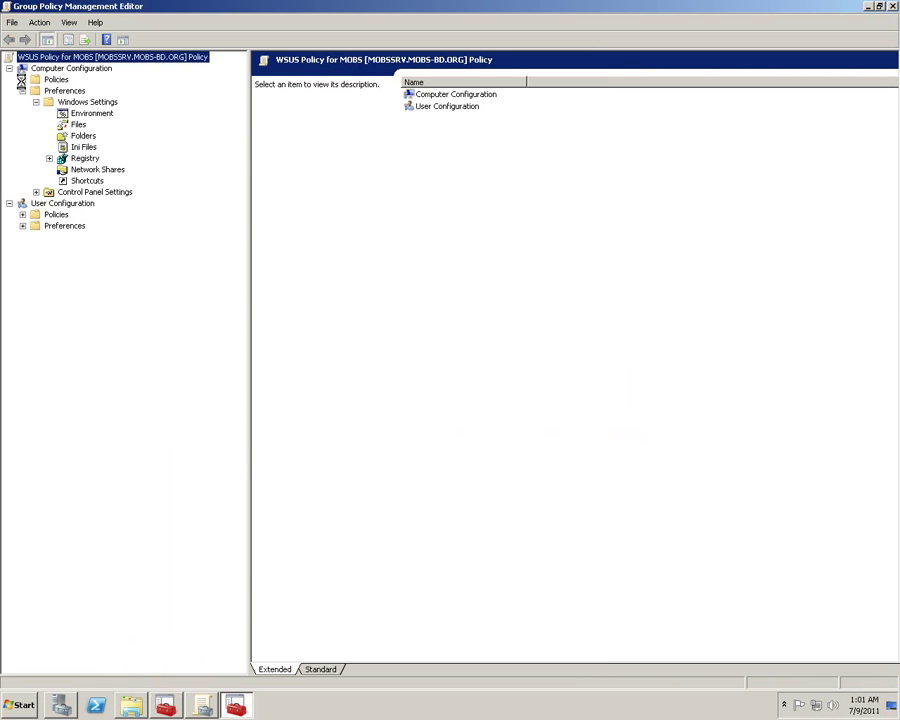
{"action": "left_click", "coordinate": [36, 113]}
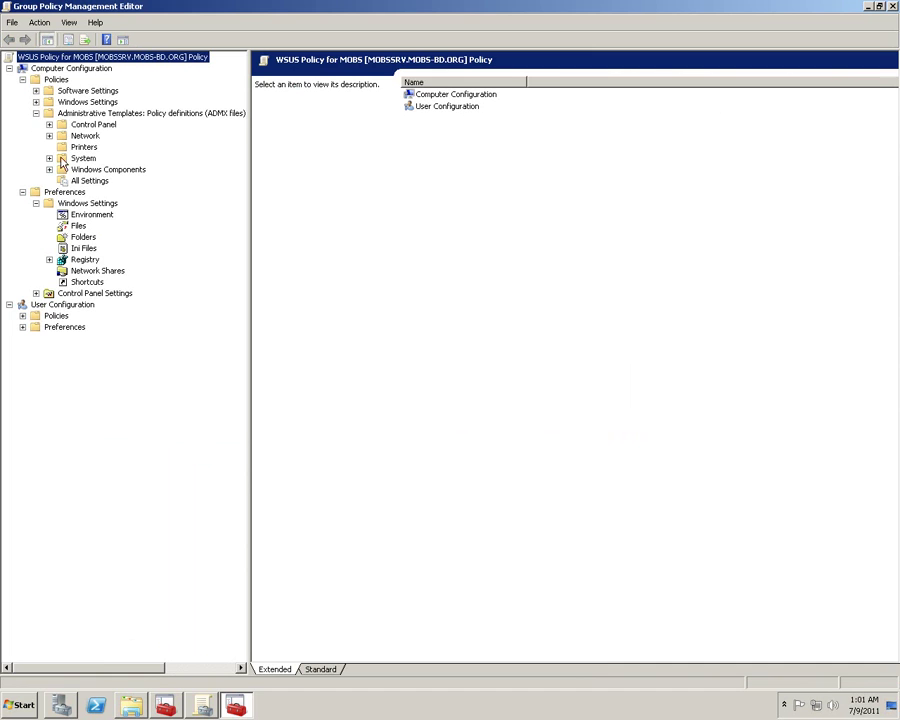
{"action": "left_click", "coordinate": [49, 169]}
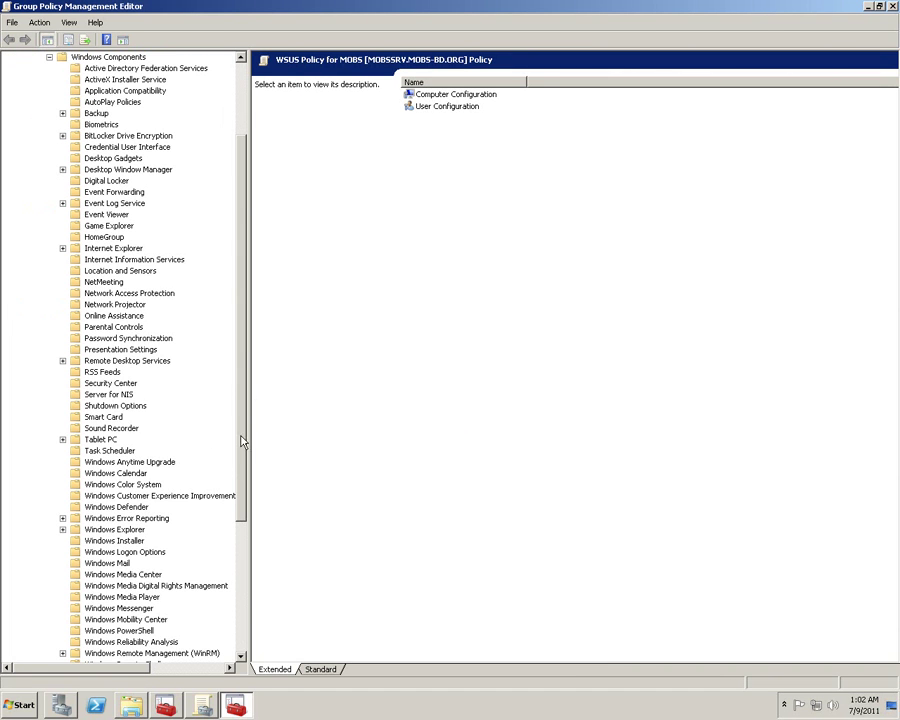
{"action": "scroll", "coordinate": [241, 297], "scroll_direction": "down", "scroll_amount": 6}
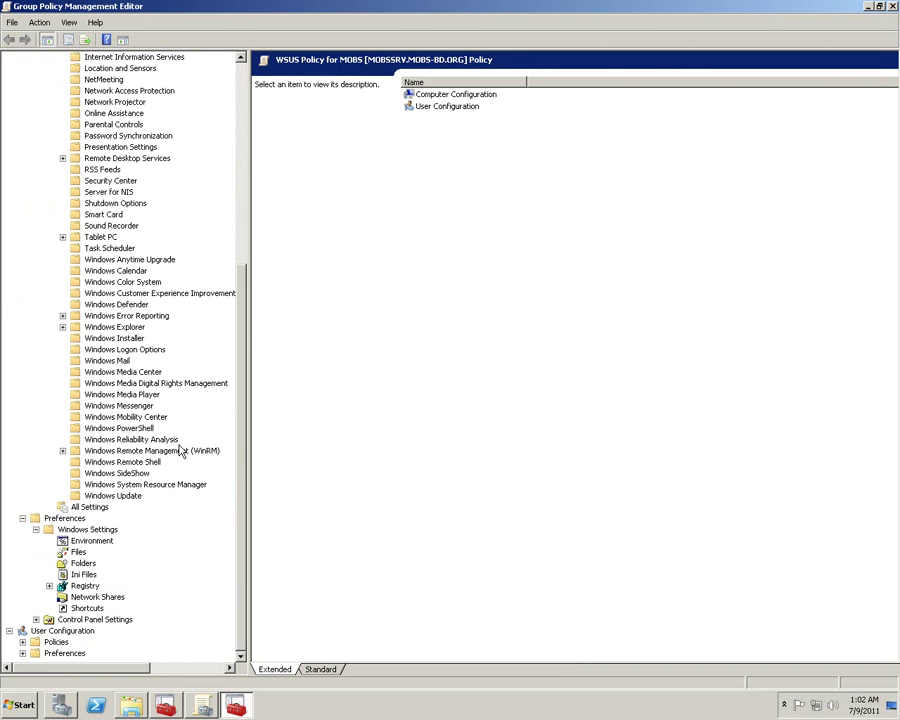
{"action": "left_click", "coordinate": [115, 495]}
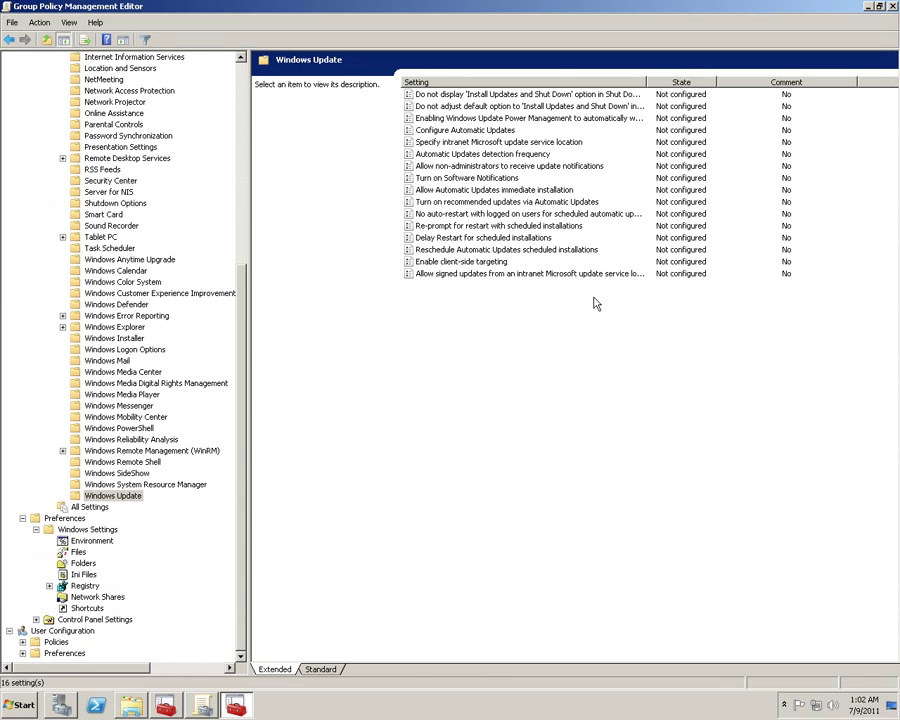
- Widen the Setting column, sort it by name, and examine the Allow Automatic Updates immediate installation policy without changing it
{"action": "left_click_drag", "start_coordinate": [647, 81], "coordinate": [711, 90]}
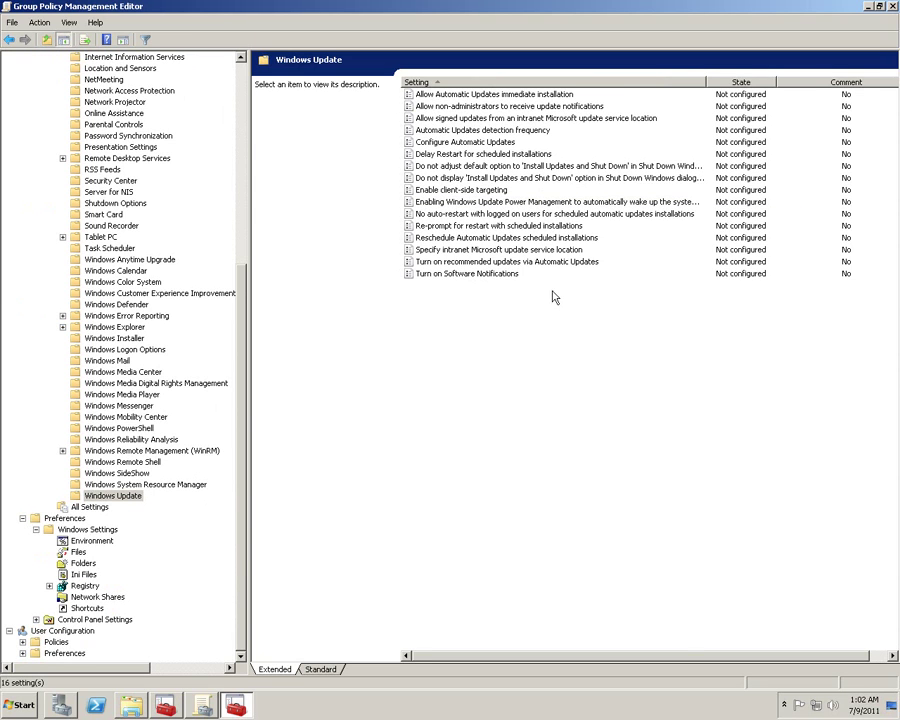
{"action": "left_click", "coordinate": [510, 131]}
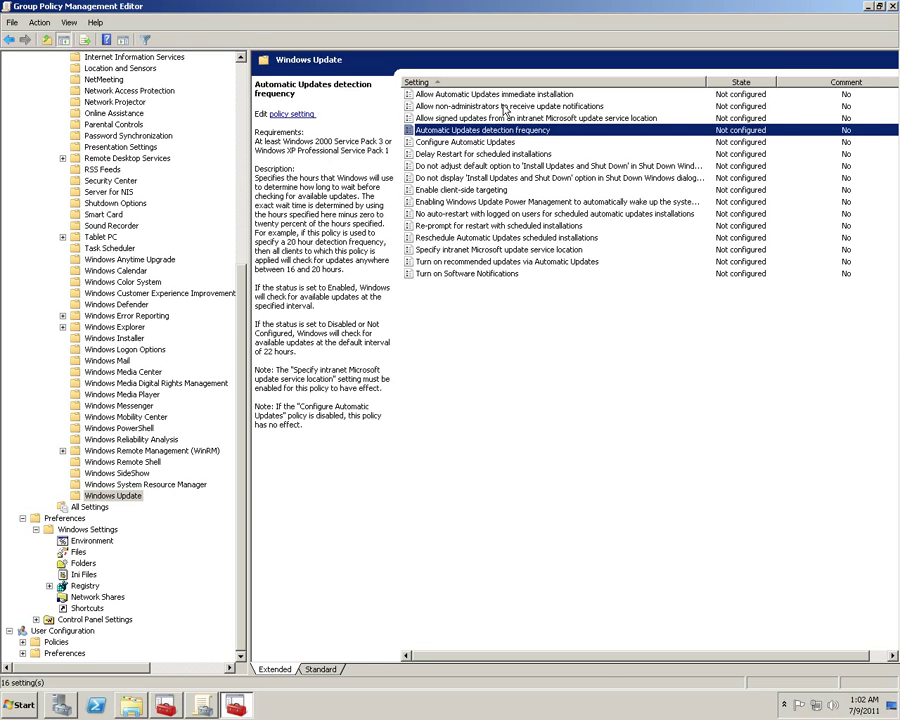
{"action": "left_click", "coordinate": [503, 106]}
{"action": "left_click", "coordinate": [502, 97]}
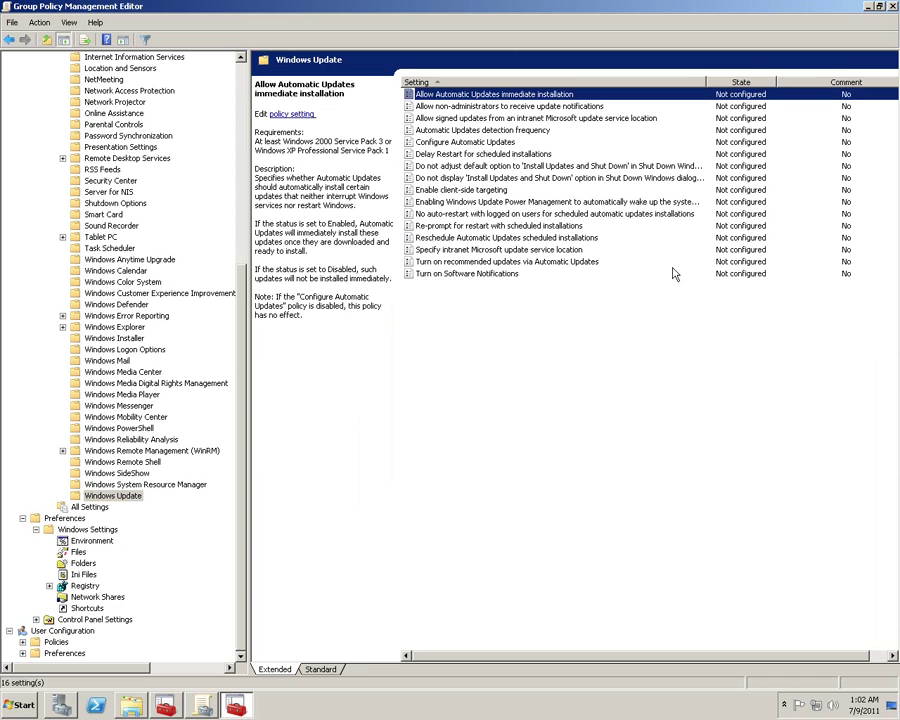
{"action": "double_click", "coordinate": [543, 97]}
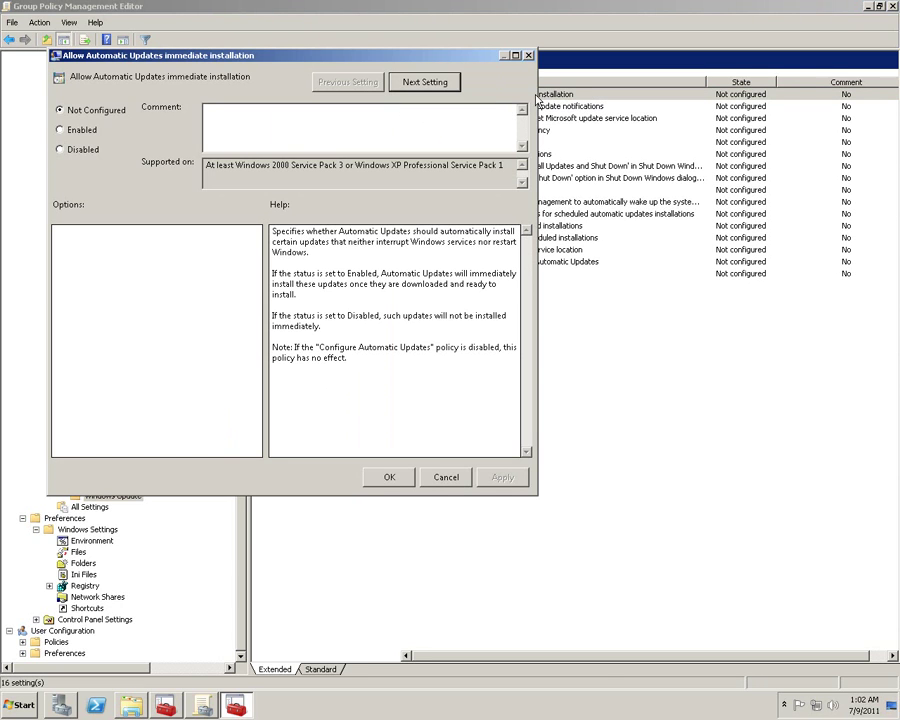
{"action": "left_click", "coordinate": [446, 478]}
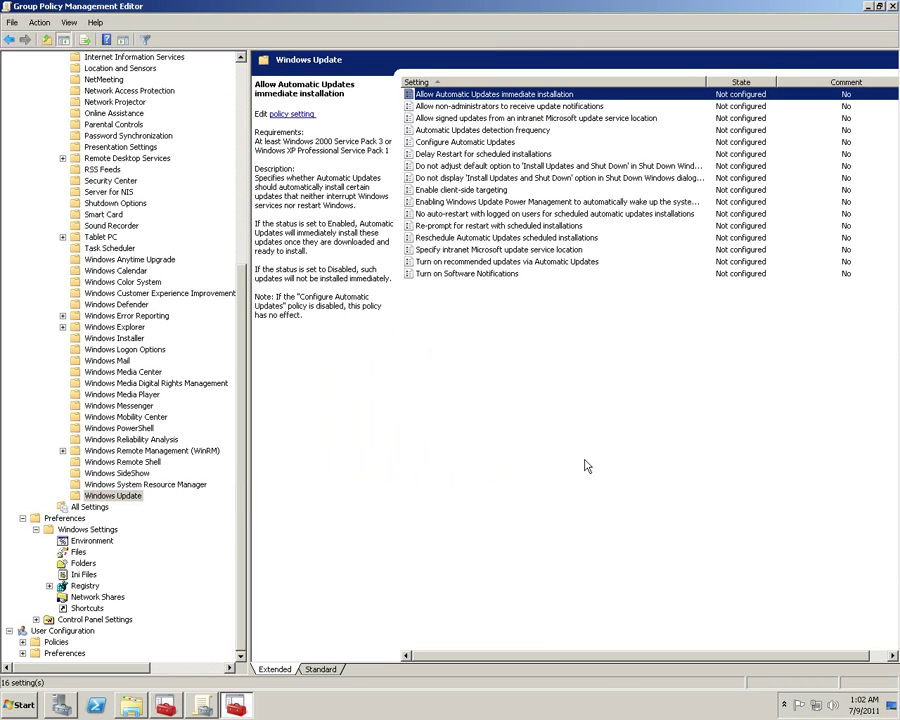
- Read the descriptions of the update notification, detection frequency, Configure Automatic Updates, restart delay and Install Updates and Shut Down policies
{"action": "left_click", "coordinate": [481, 108]}
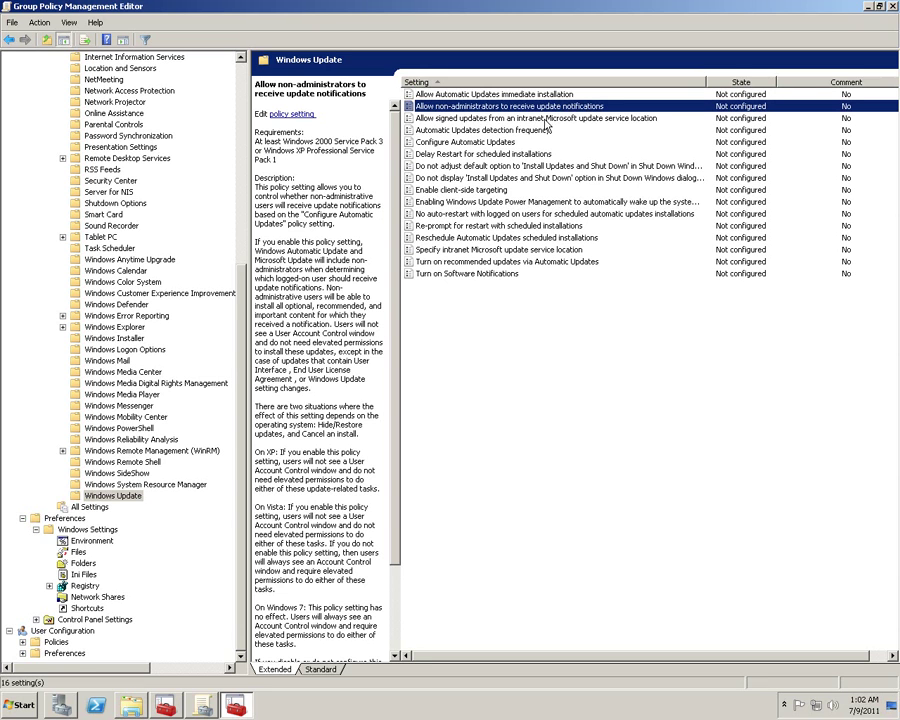
{"action": "left_click", "coordinate": [485, 131]}
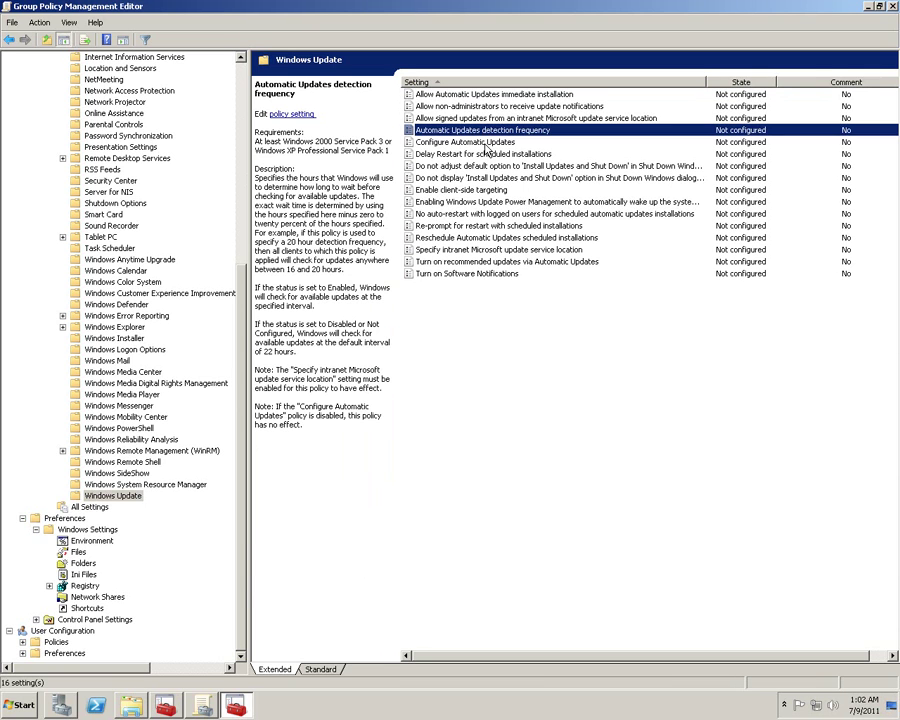
{"action": "left_click", "coordinate": [486, 146]}
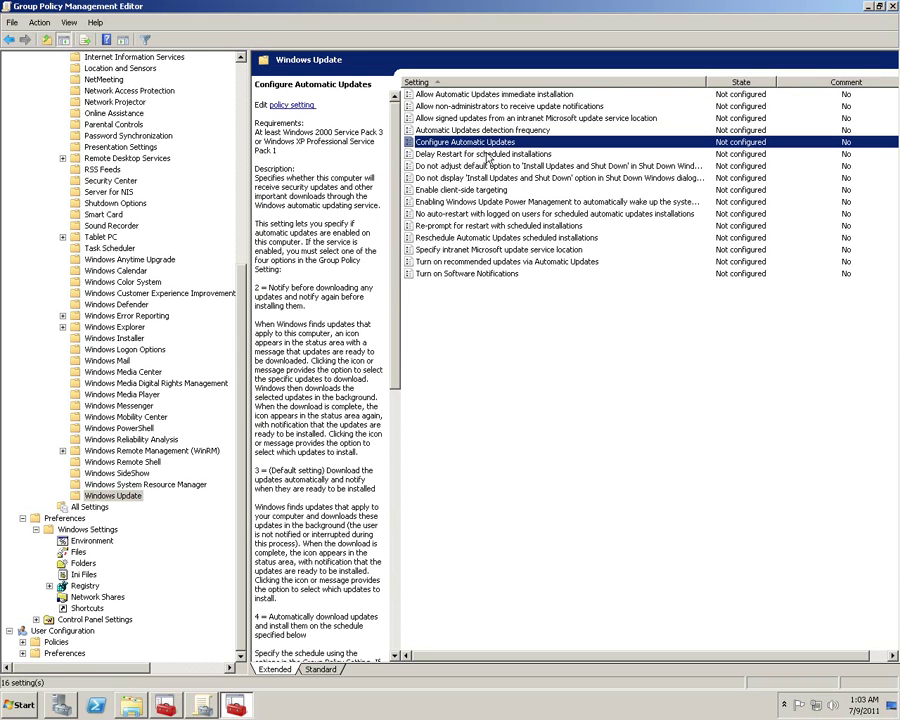
{"action": "left_click", "coordinate": [450, 155]}
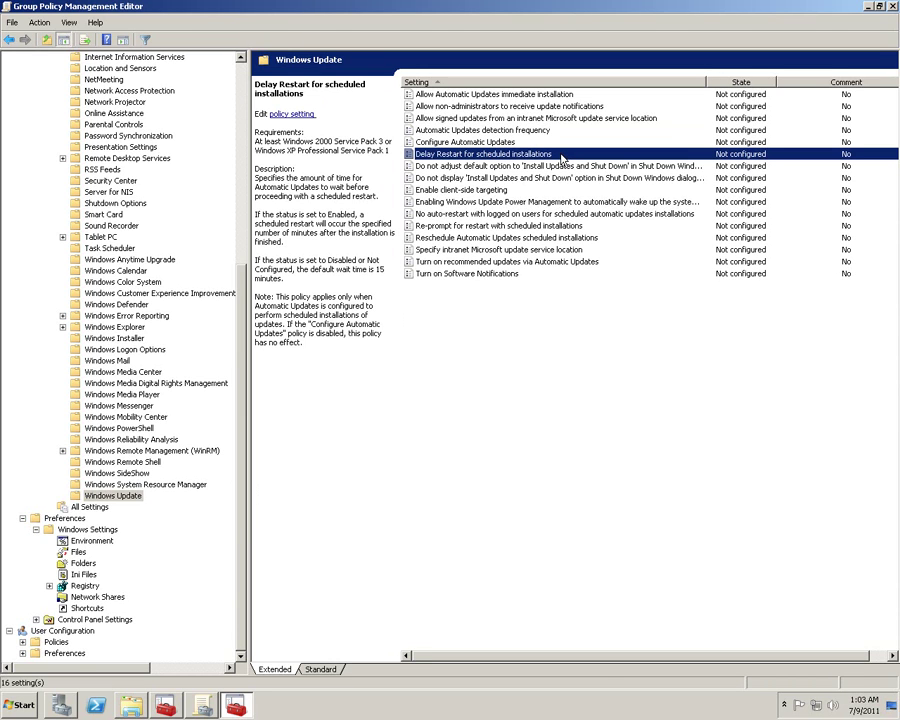
{"action": "left_click", "coordinate": [505, 166]}
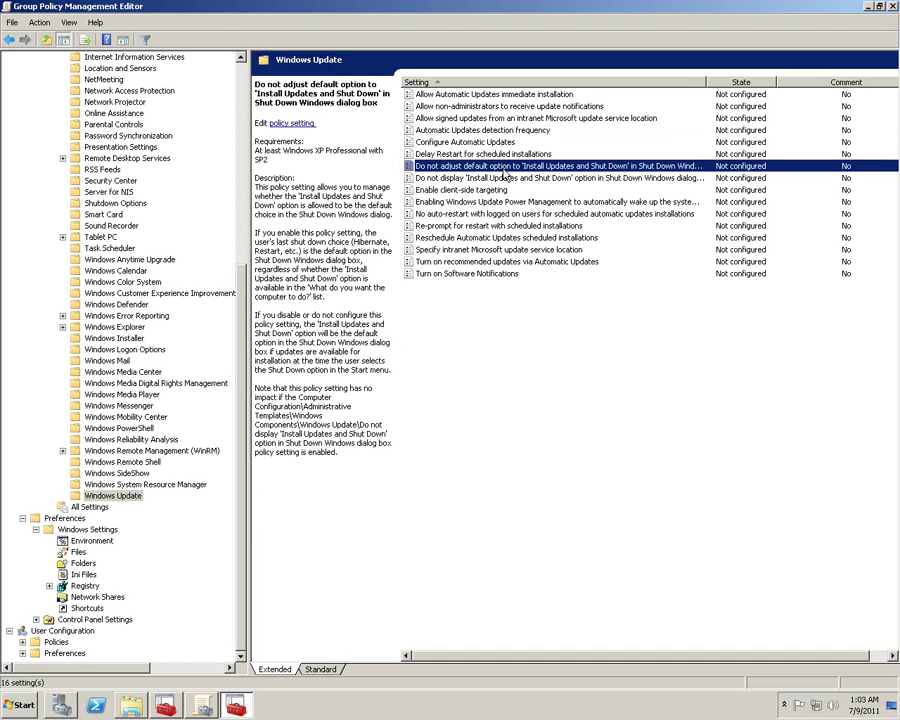
{"action": "left_click", "coordinate": [503, 177]}
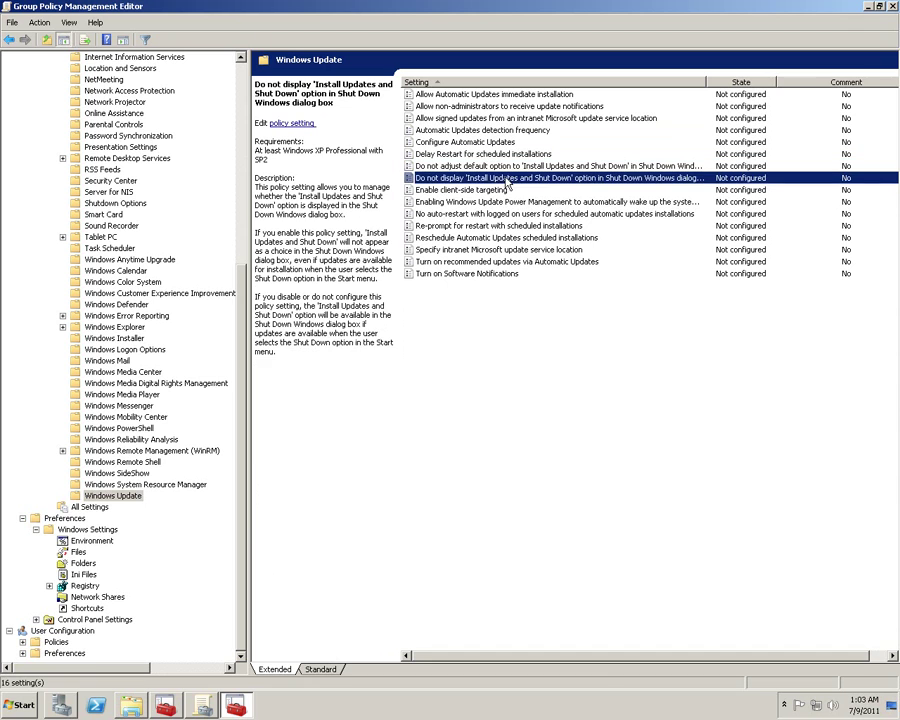
{"action": "left_click", "coordinate": [587, 327]}
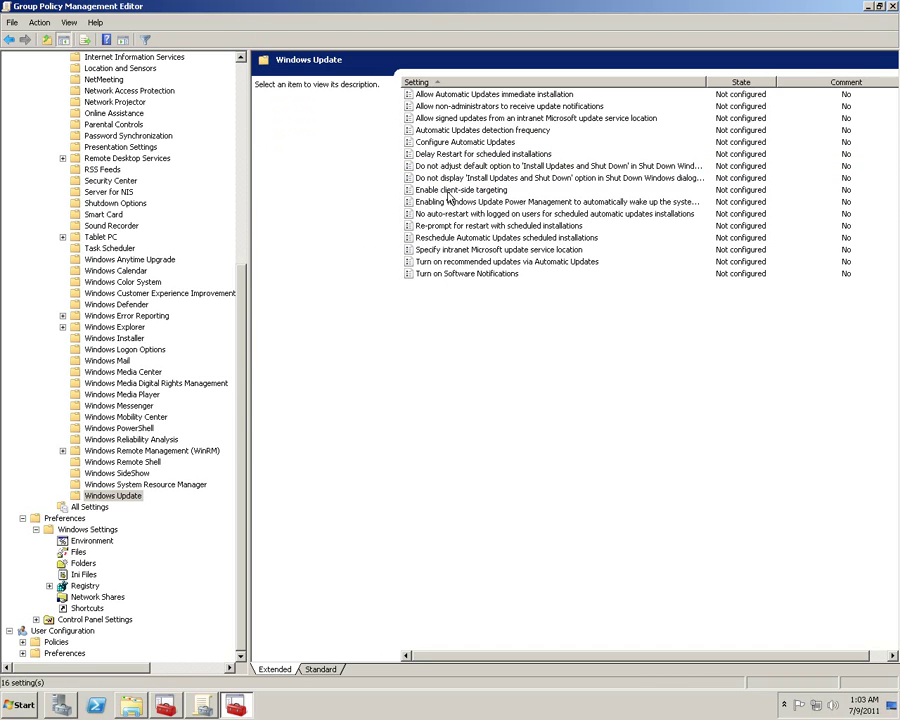
- Read the descriptions of the policies from Enable client-side targeting through Turn on recommended updates via Automatic Updates
{"action": "left_click", "coordinate": [490, 190]}
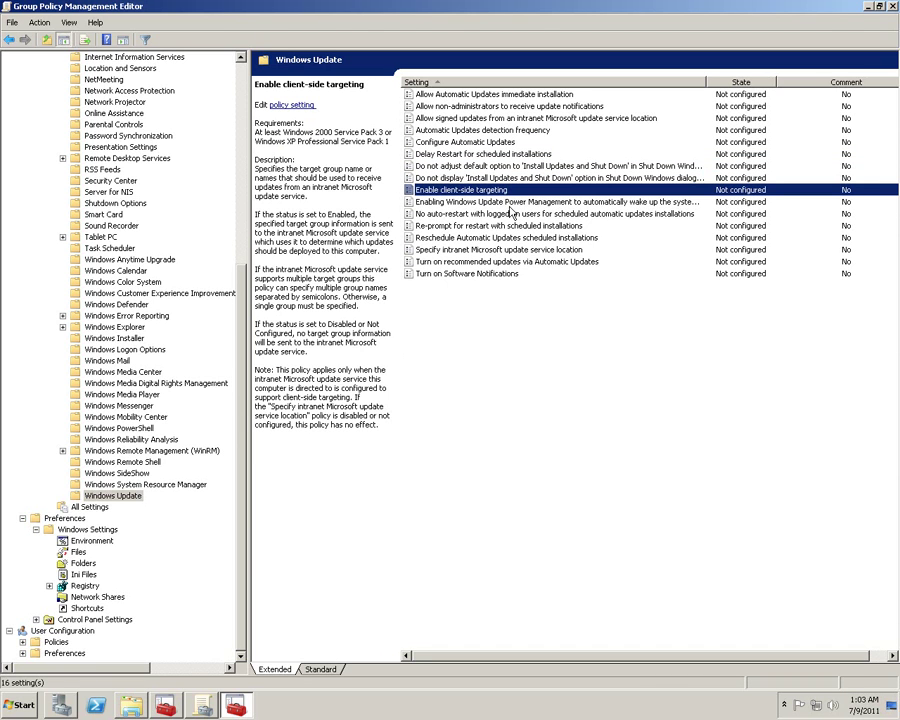
{"action": "left_click", "coordinate": [507, 203]}
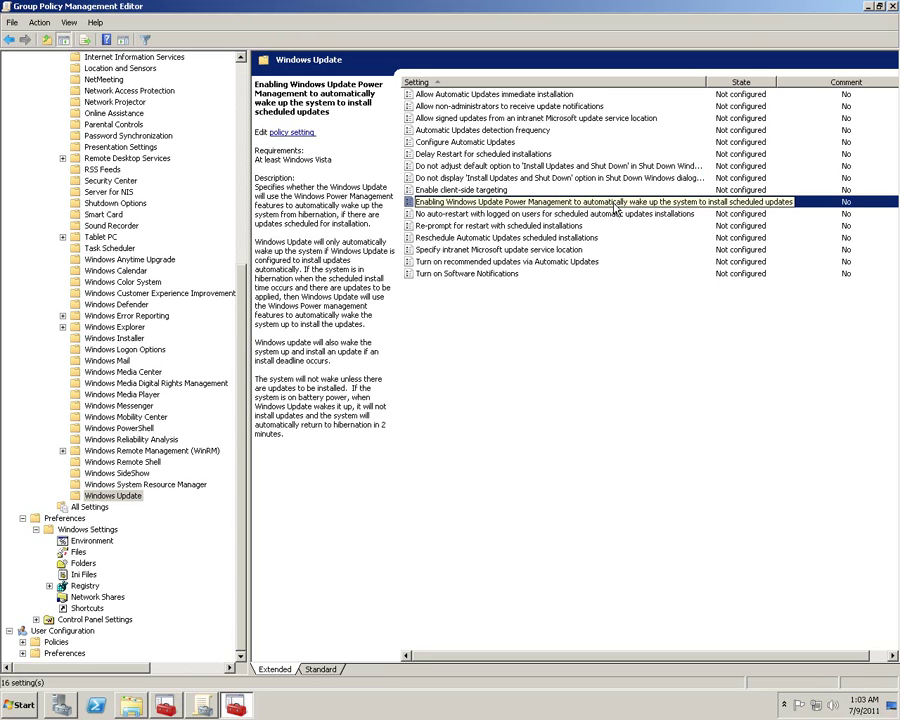
{"action": "left_click", "coordinate": [621, 325]}
{"action": "left_click", "coordinate": [601, 206]}
{"action": "left_click", "coordinate": [611, 315]}
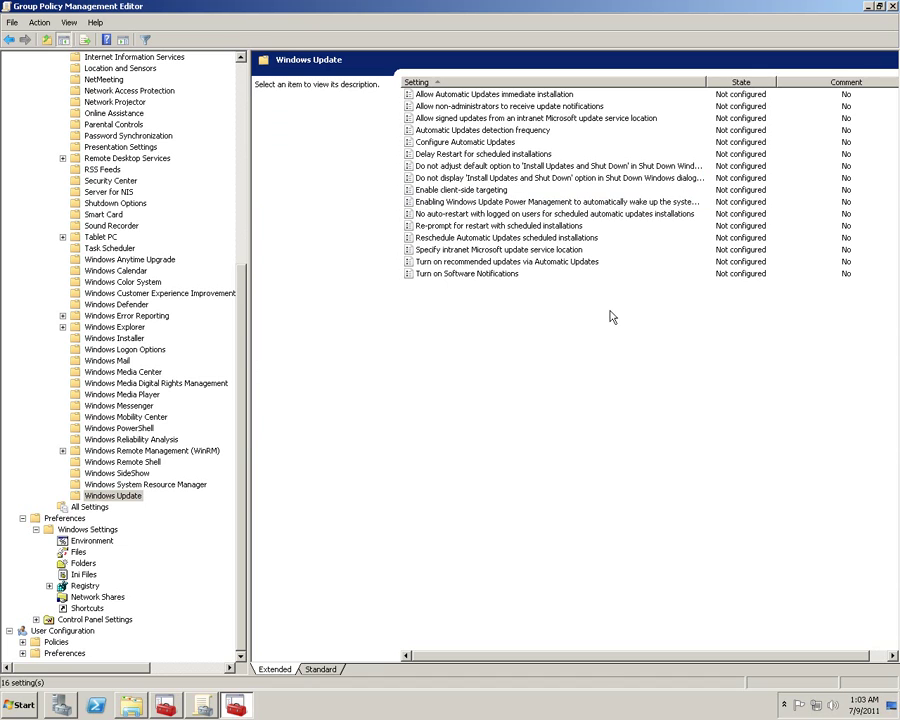
{"action": "left_click", "coordinate": [508, 216]}
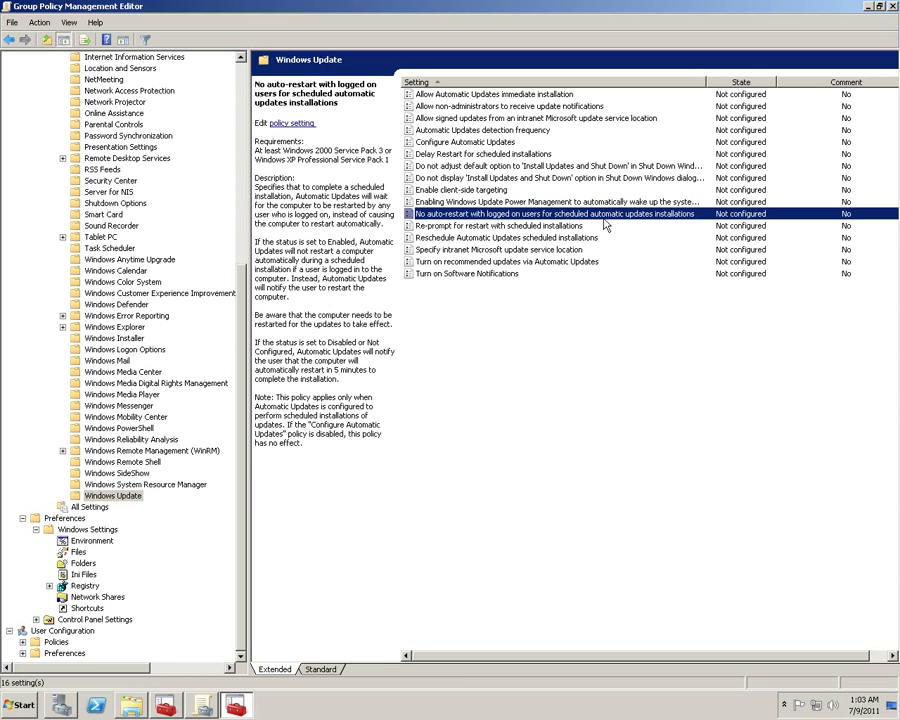
{"action": "left_click", "coordinate": [505, 226]}
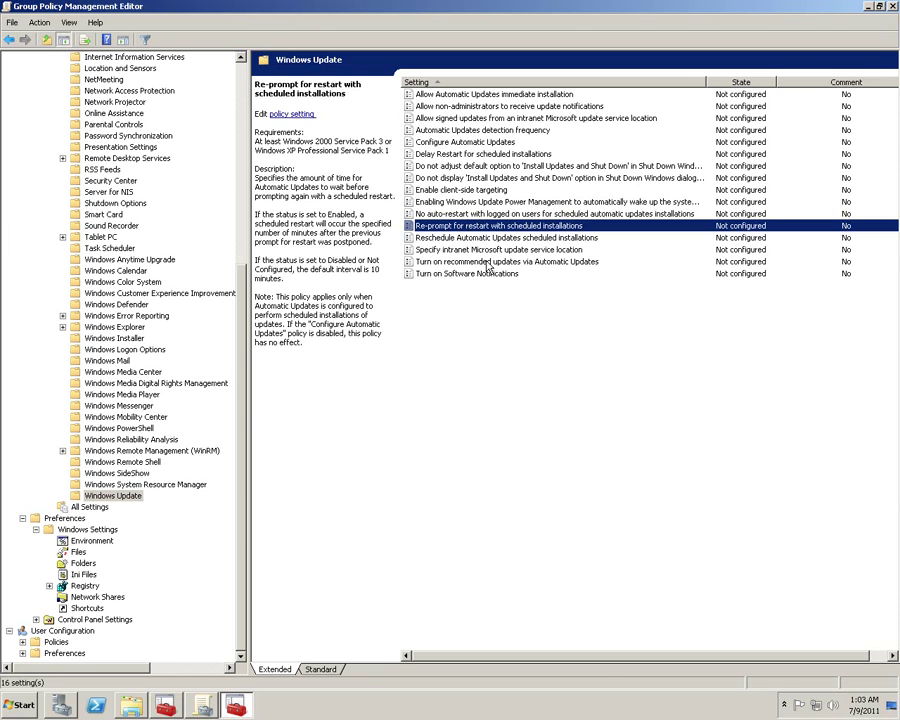
{"action": "left_click", "coordinate": [489, 262]}
{"action": "left_click", "coordinate": [490, 249]}
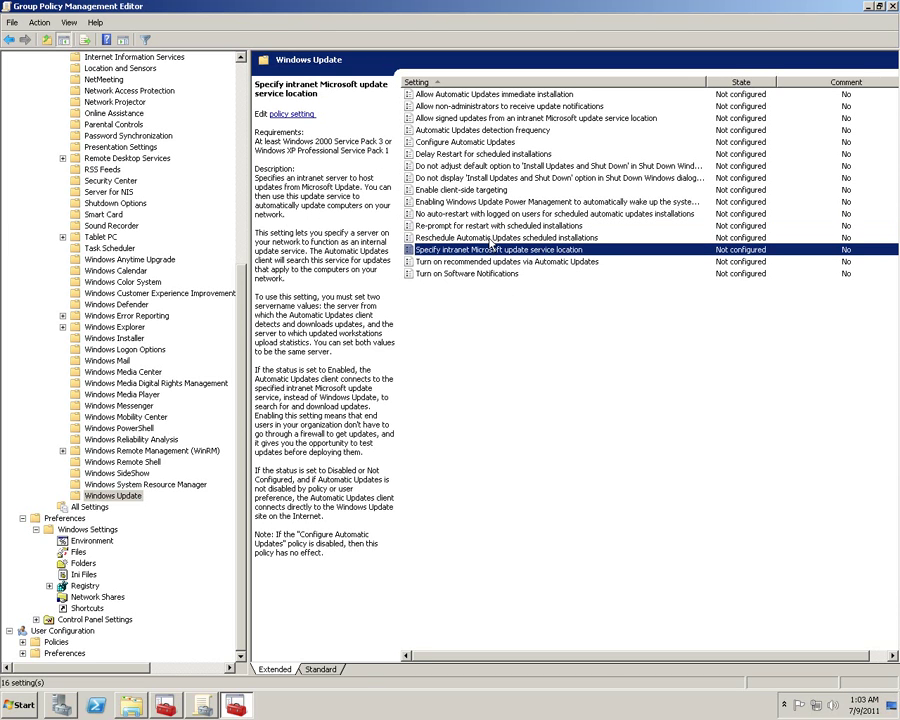
{"action": "left_click", "coordinate": [492, 238]}
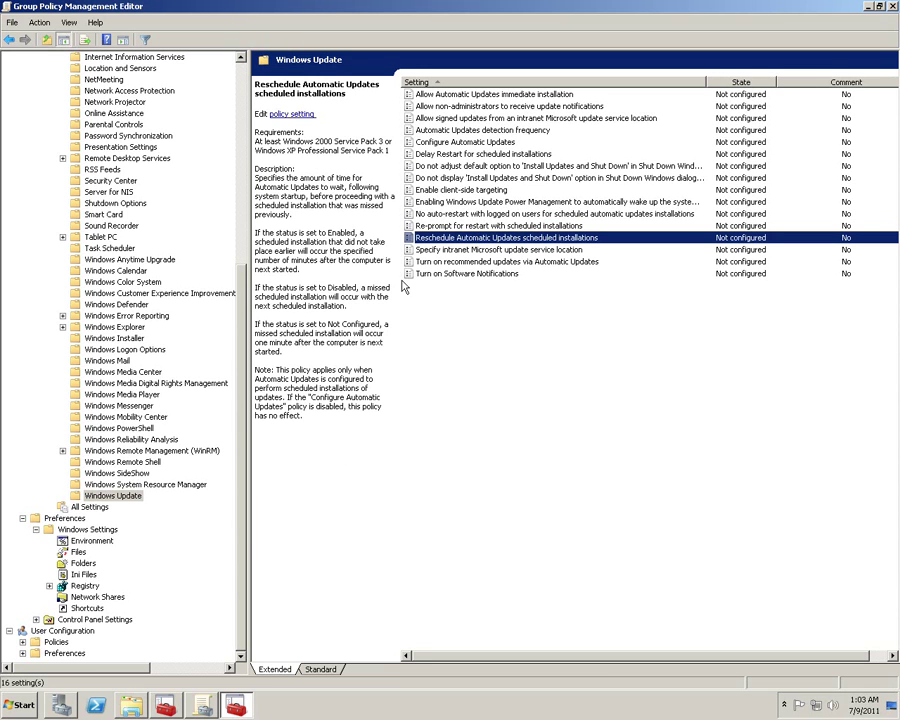
{"action": "left_click", "coordinate": [509, 253]}
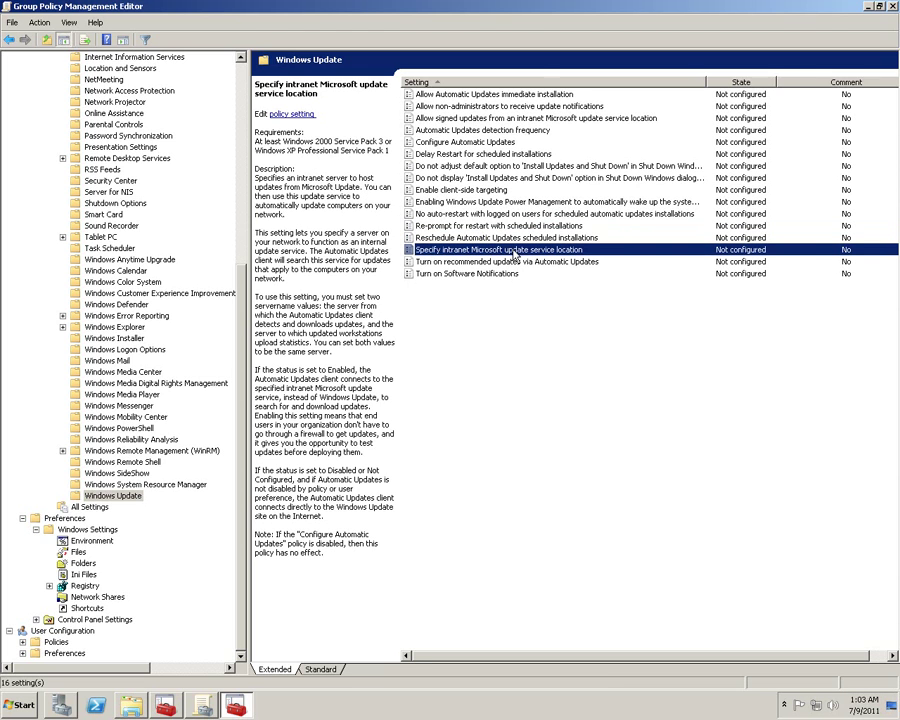
{"action": "double_click", "coordinate": [514, 254]}
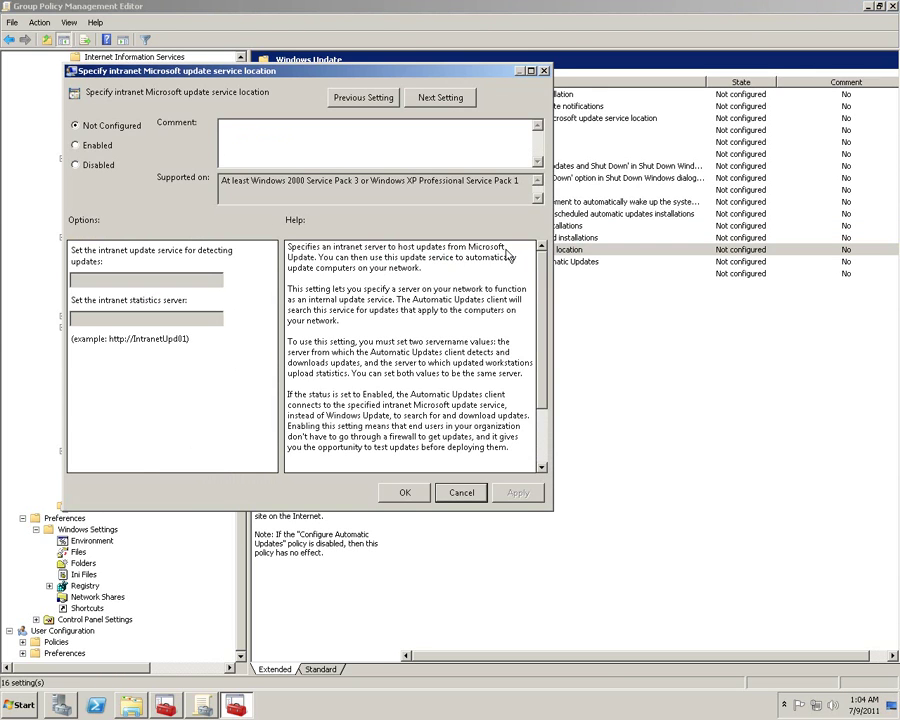
{"action": "left_click", "coordinate": [88, 148]}
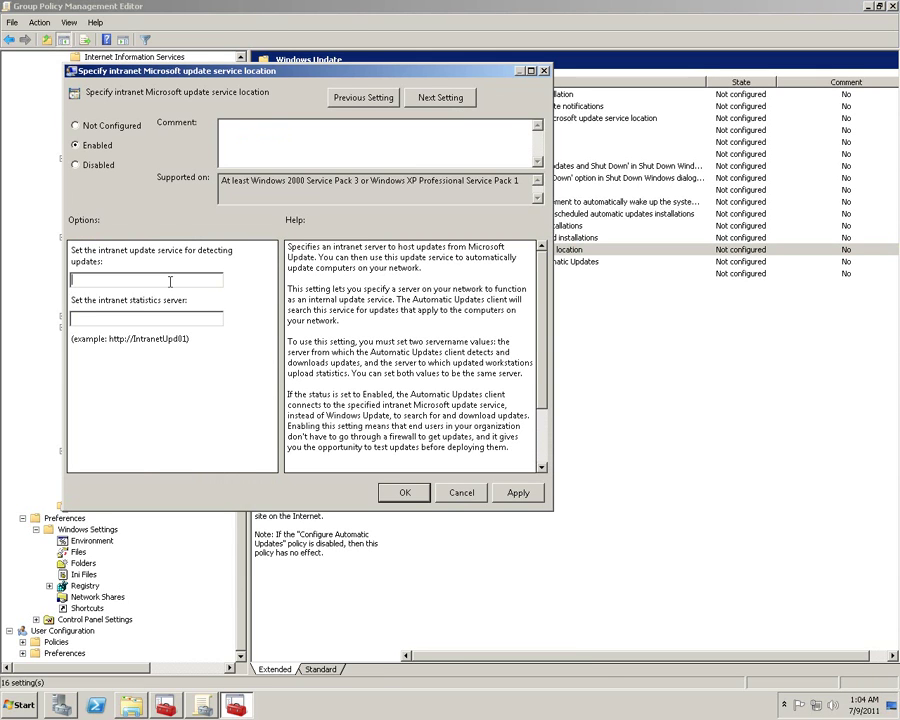
{"action": "type", "text": "http://mobssrv:8530"}
{"action": "key", "text": "shift+Home"}
{"action": "key", "text": "ctrl+c"}
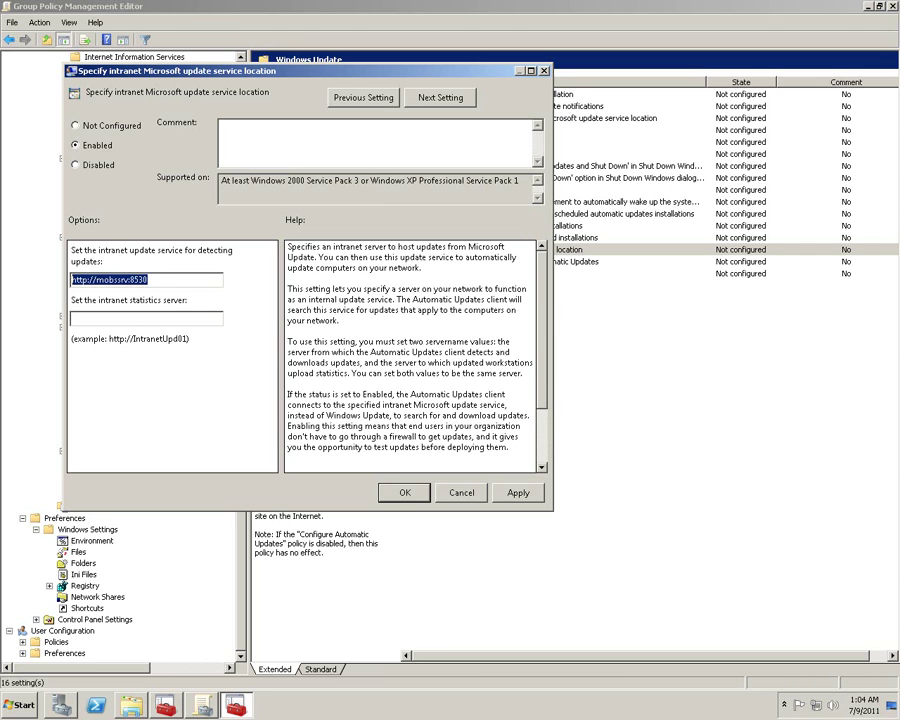
{"action": "left_click", "coordinate": [167, 316]}
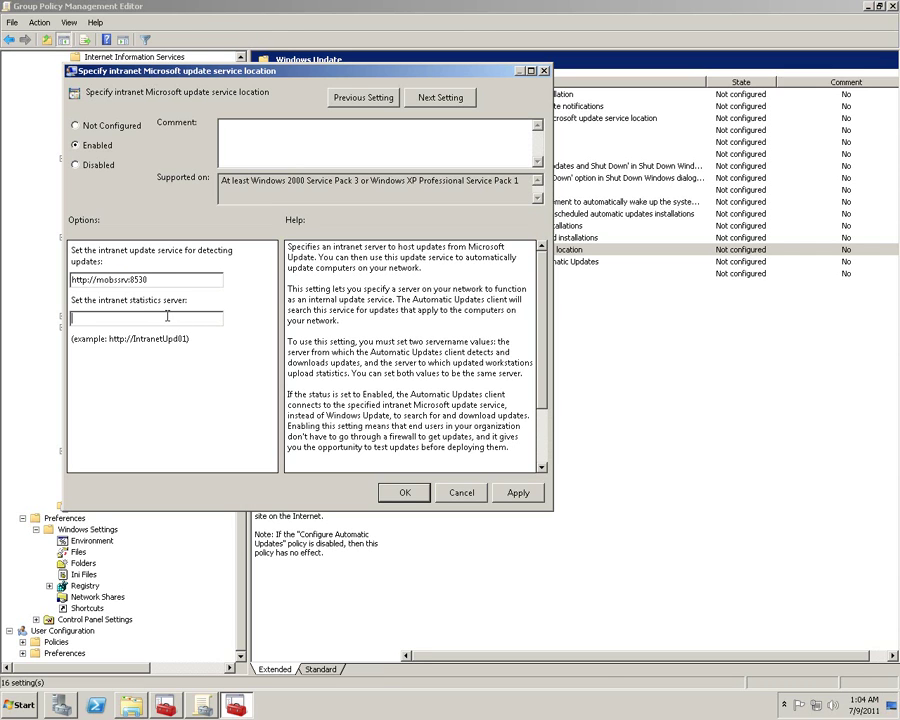
{"action": "key", "text": "ctrl+v"}
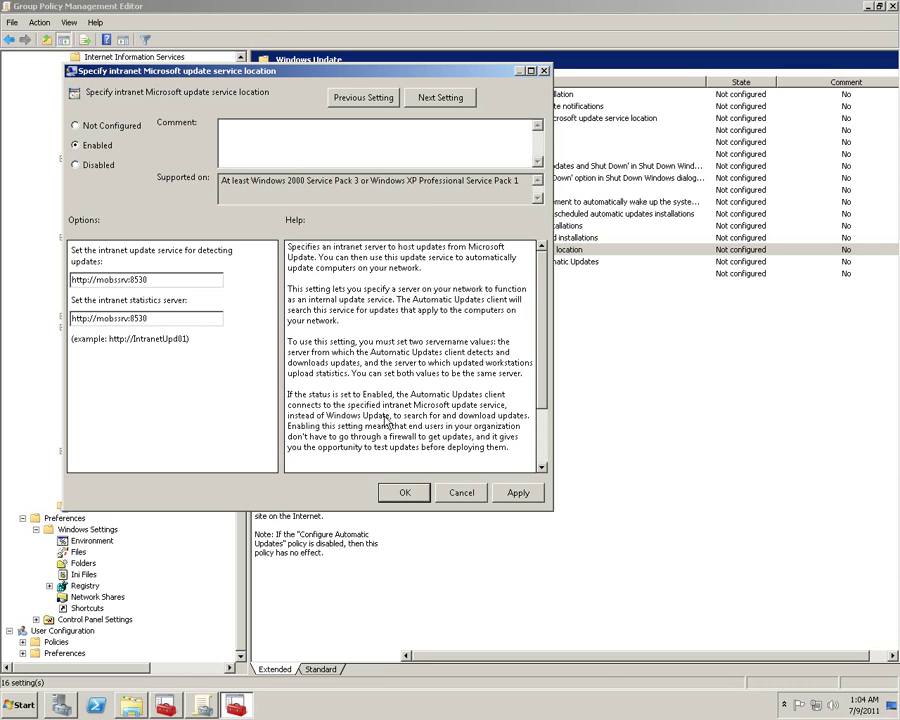
{"action": "left_click", "coordinate": [518, 493]}
{"action": "left_click", "coordinate": [404, 492]}
{"action": "left_click", "coordinate": [581, 399]}
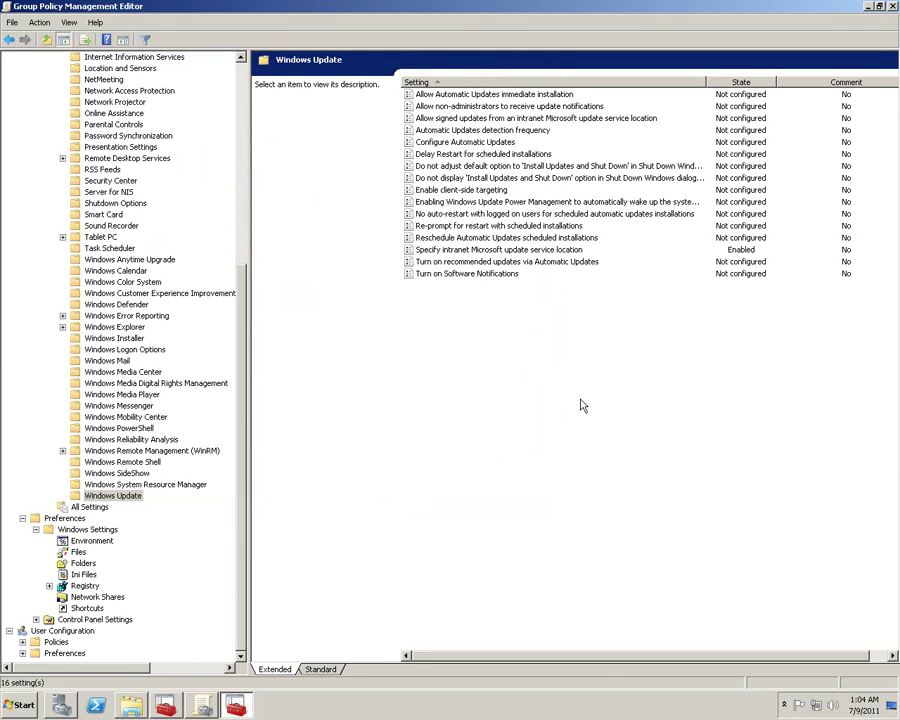
- Close the Group Policy Management Editor and the Group Policy Management console
{"action": "left_click", "coordinate": [871, 5]}
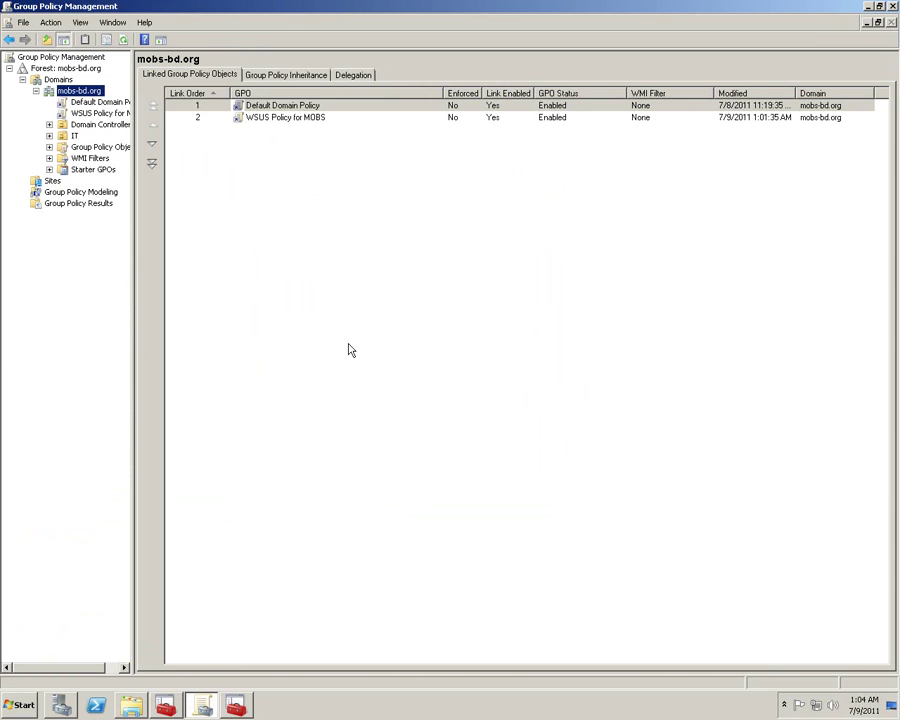
{"action": "left_click", "coordinate": [249, 707]}
{"action": "double_click", "coordinate": [292, 5]}
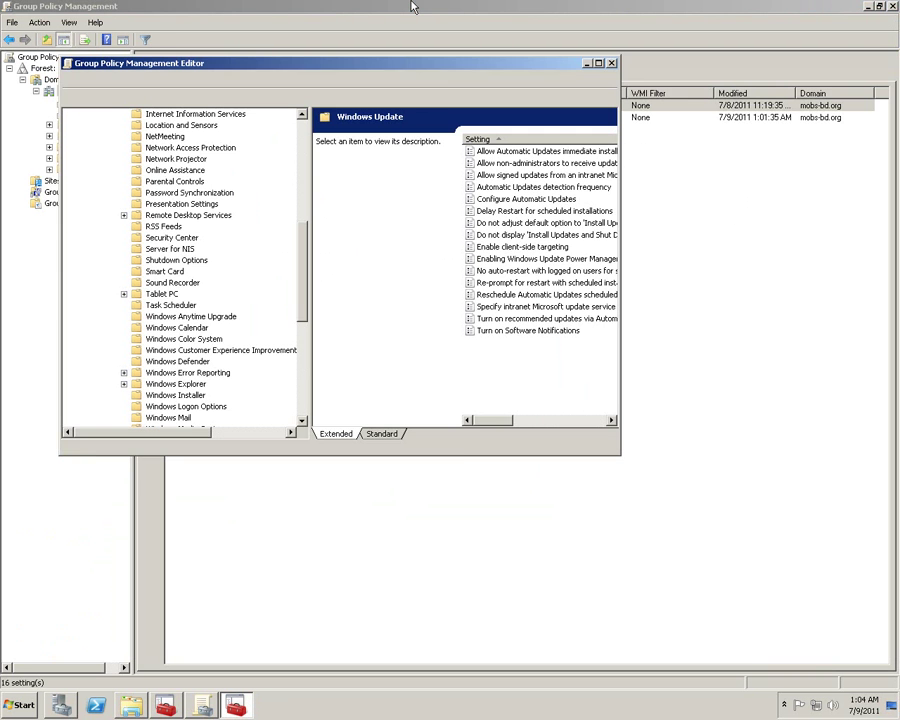
{"action": "left_click", "coordinate": [611, 63]}
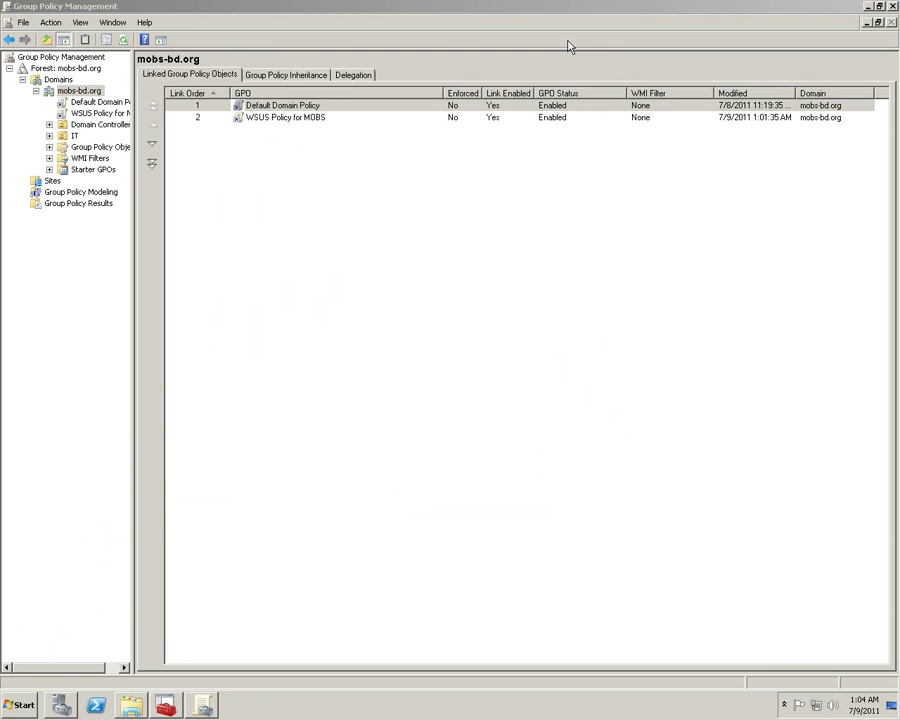
{"action": "double_click", "coordinate": [496, 7]}
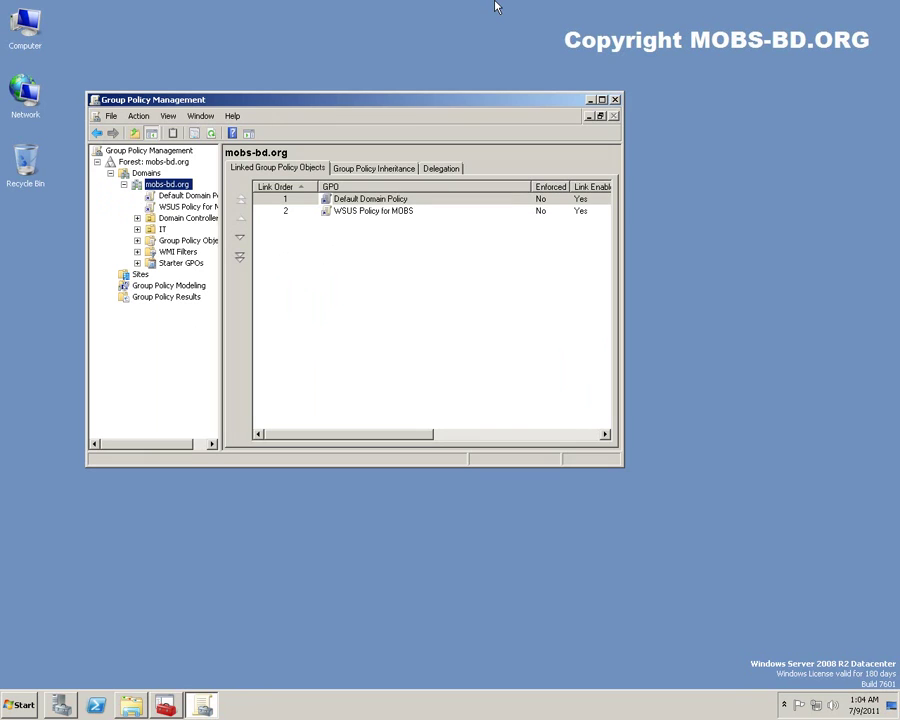
{"action": "left_click", "coordinate": [614, 101]}
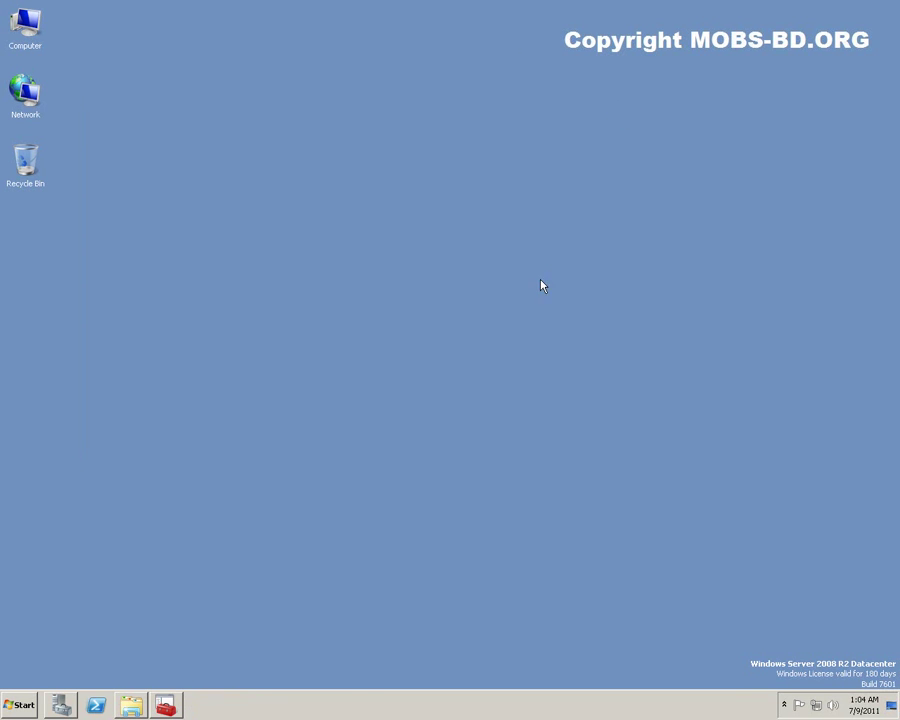
- Switch to the Update Services console and list all unapproved updates with the status filter set to Any
{"action": "left_click", "coordinate": [166, 696]}
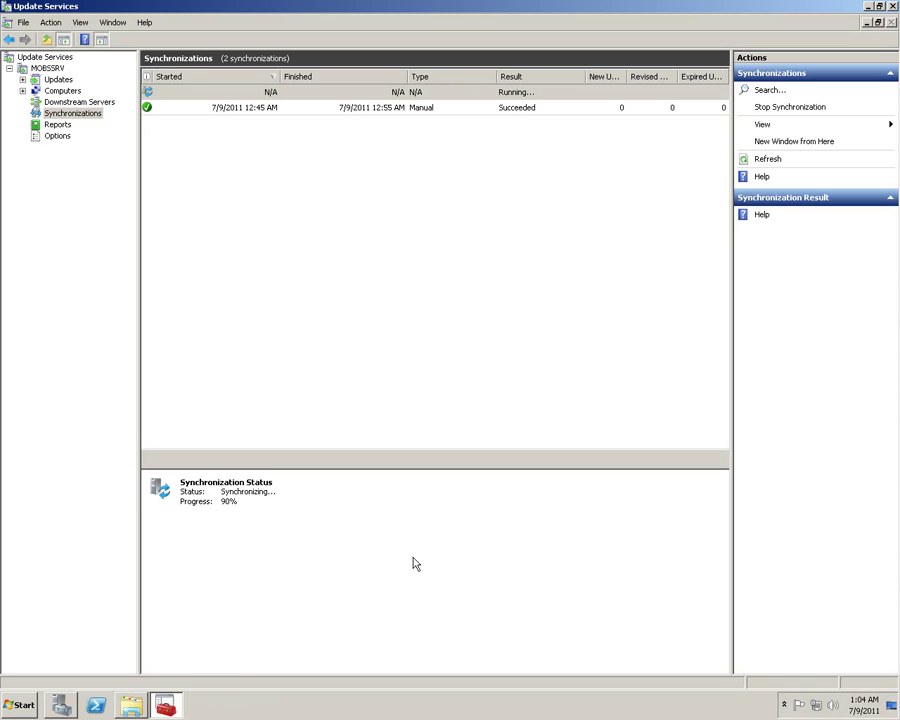
{"action": "left_click", "coordinate": [62, 102]}
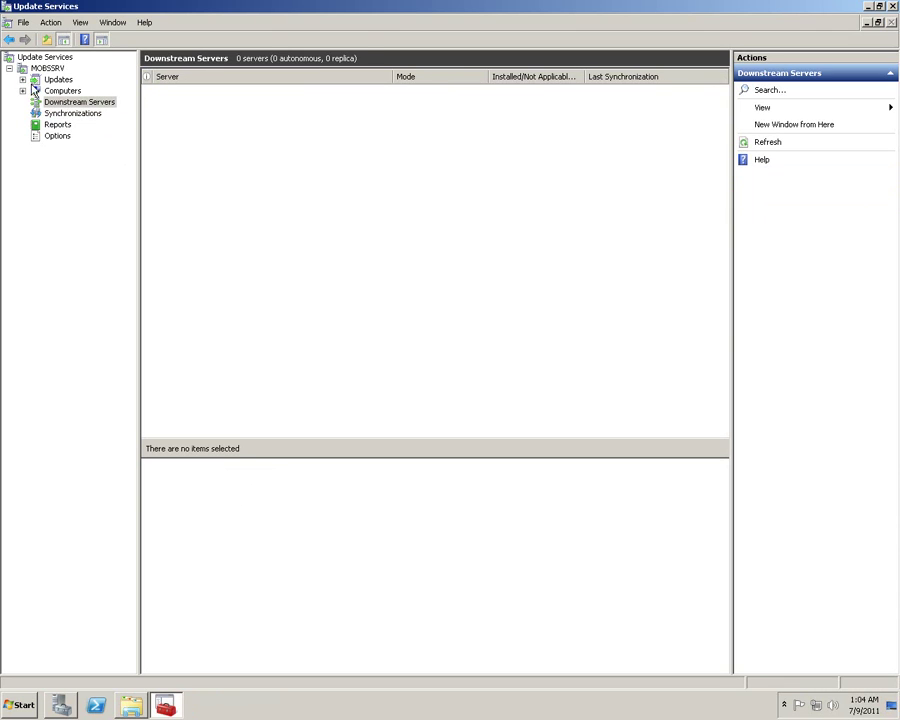
{"action": "left_click", "coordinate": [23, 80]}
{"action": "left_click", "coordinate": [74, 91]}
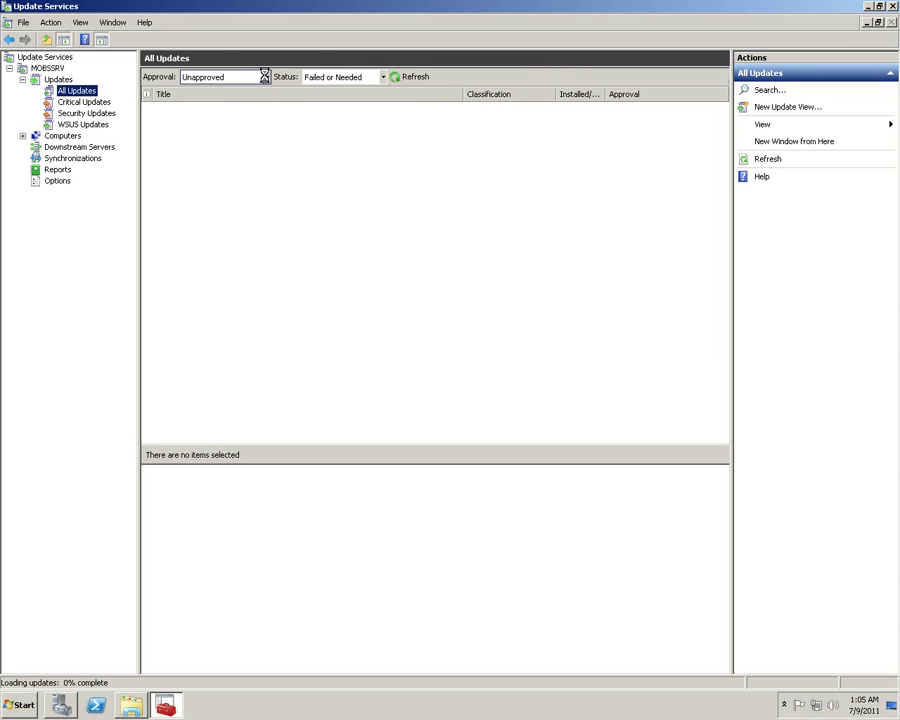
{"action": "left_click", "coordinate": [382, 78]}
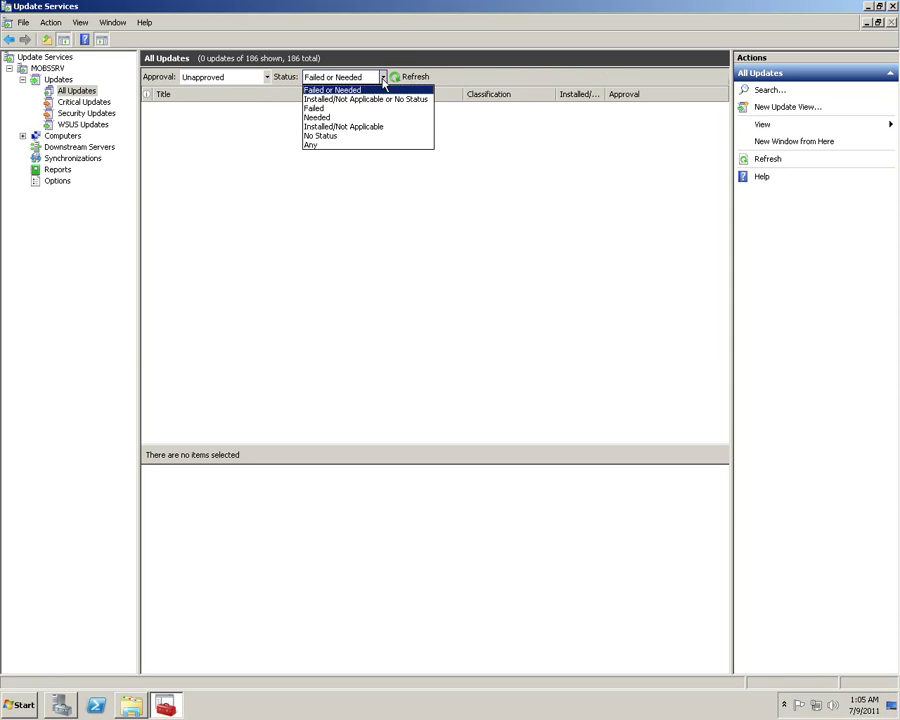
{"action": "left_click", "coordinate": [346, 148]}
{"action": "left_click", "coordinate": [407, 76]}
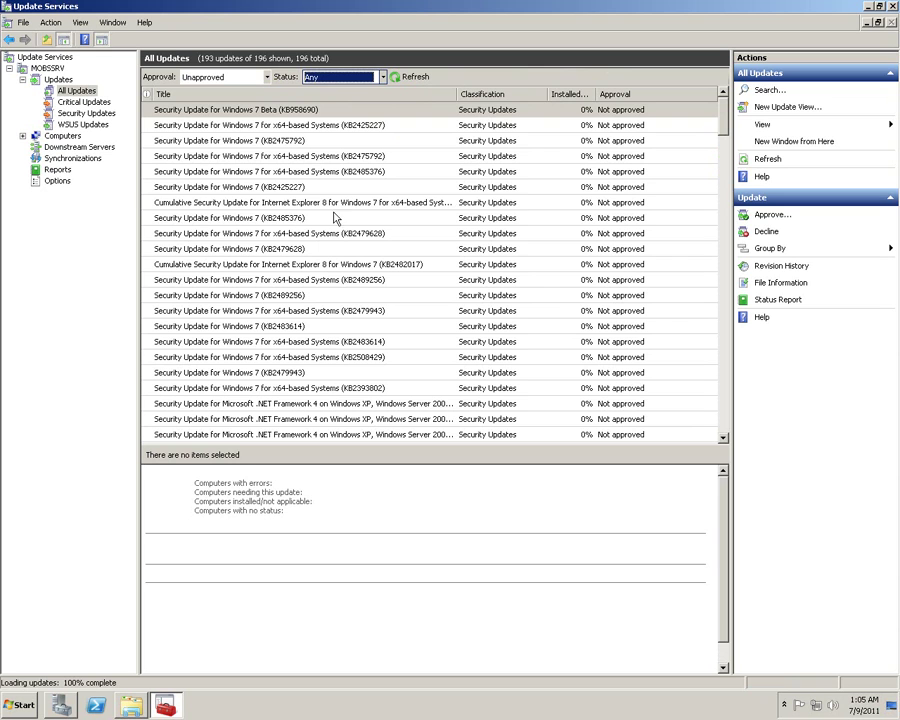
- View the Internet Explorer 8 x64 cumulative update's details and the report for the Windows 7 x64 security update KB2483614, then close the report
{"action": "left_click", "coordinate": [268, 204]}
{"action": "scroll", "coordinate": [411, 300], "scroll_direction": "down", "scroll_amount": 7}
{"action": "scroll", "coordinate": [411, 300], "scroll_direction": "up", "scroll_amount": 7}
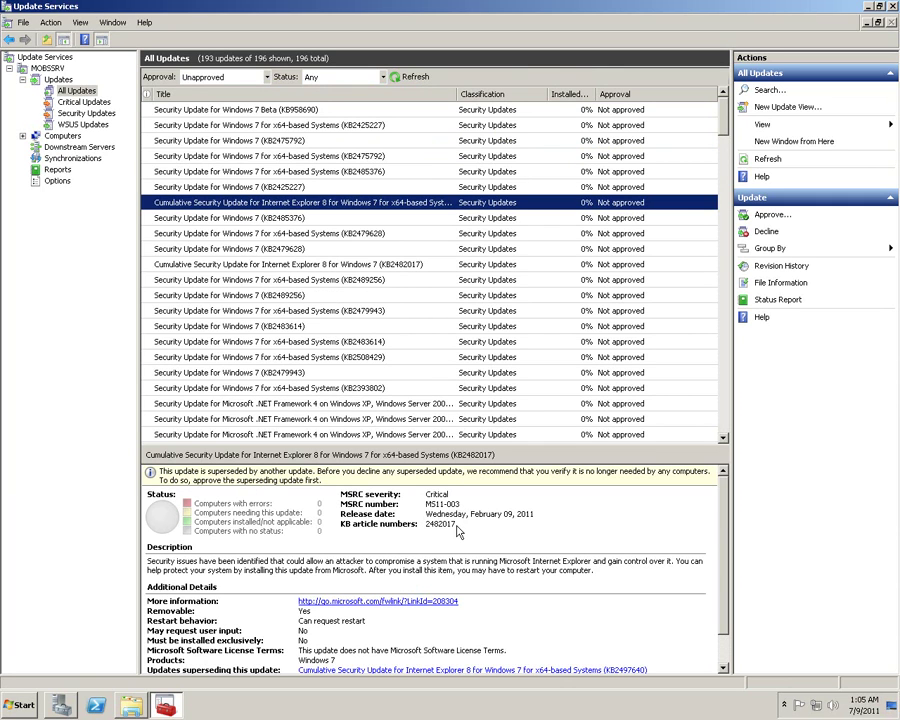
{"action": "right_click", "coordinate": [348, 344]}
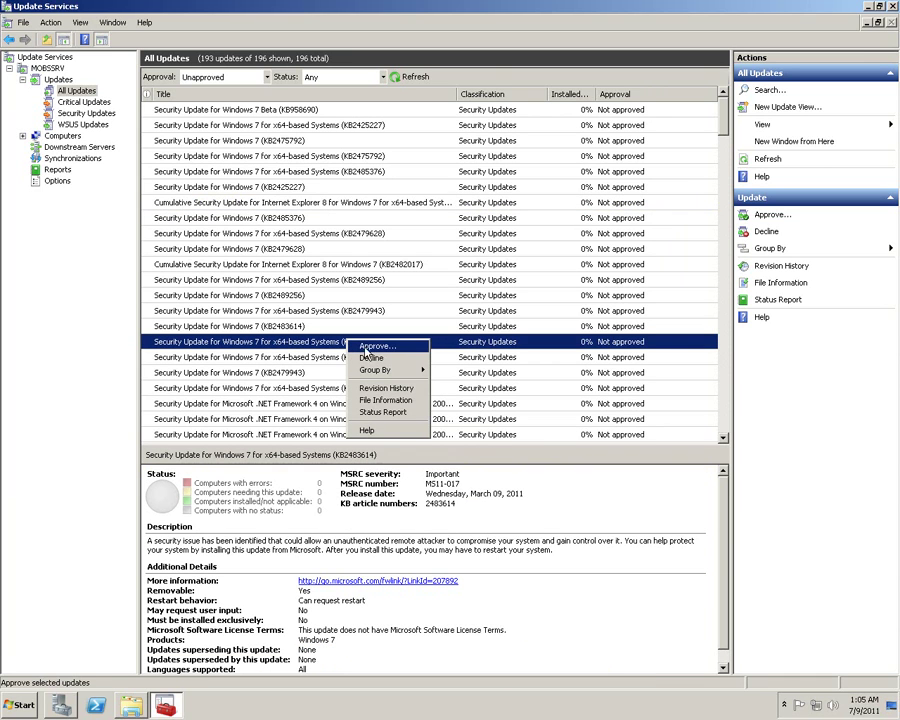
{"action": "left_click", "coordinate": [303, 346]}
{"action": "double_click", "coordinate": [303, 346]}
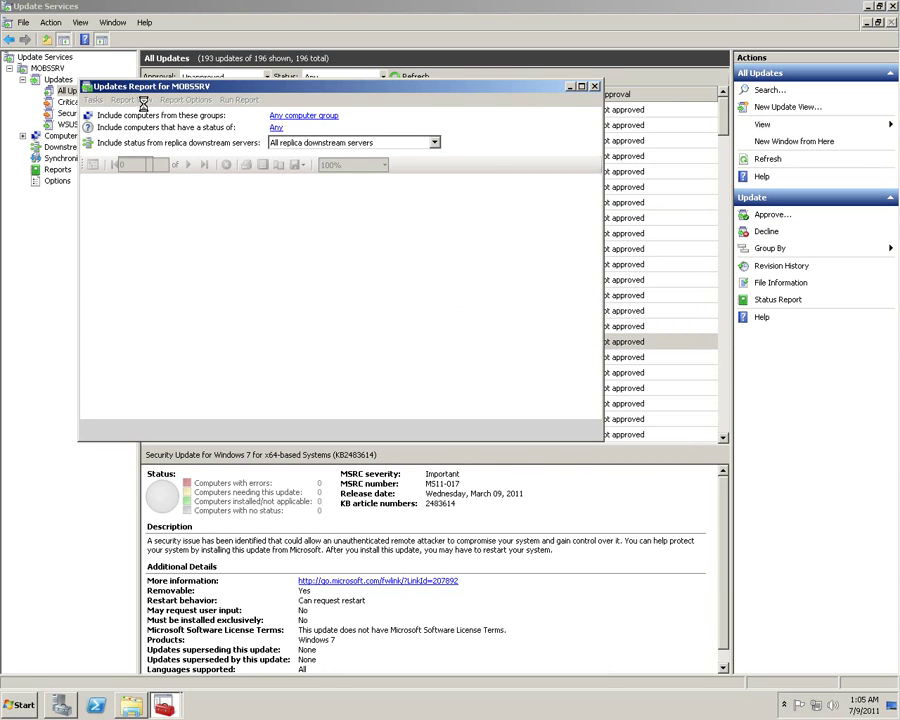
{"action": "left_click", "coordinate": [571, 88]}
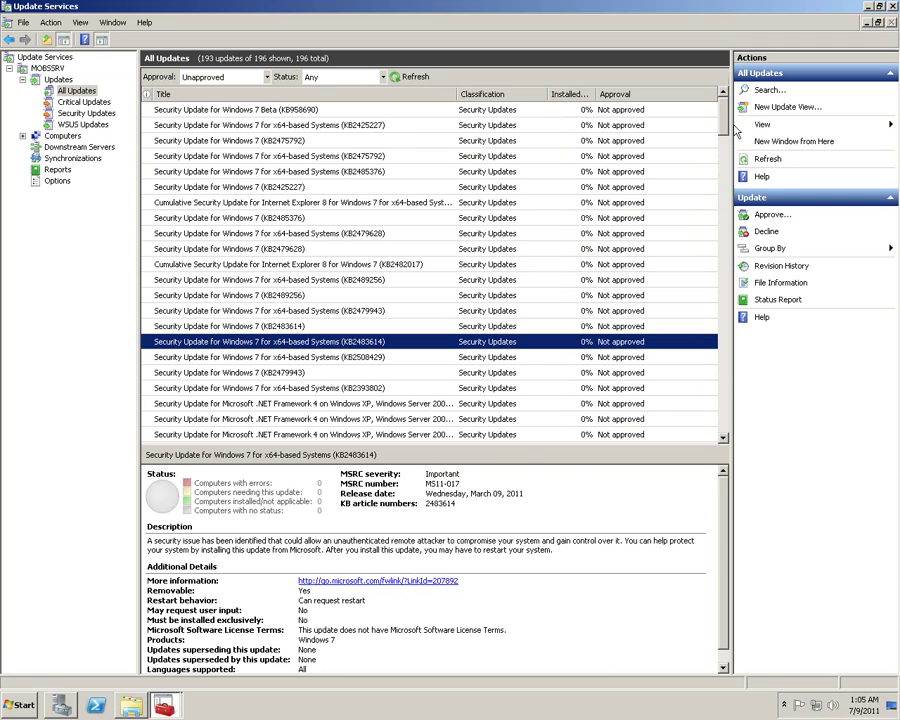
- Refresh the All Updates list to show newly synchronized updates
{"action": "left_click_drag", "start_coordinate": [721, 107], "coordinate": [722, 110]}
{"action": "mouse_move", "coordinate": [722, 135]}
{"action": "left_mouse_down"}
{"action": "mouse_move", "coordinate": [723, 432]}
{"action": "mouse_move", "coordinate": [714, 114]}
{"action": "left_mouse_up"}
{"action": "left_click", "coordinate": [77, 94]}
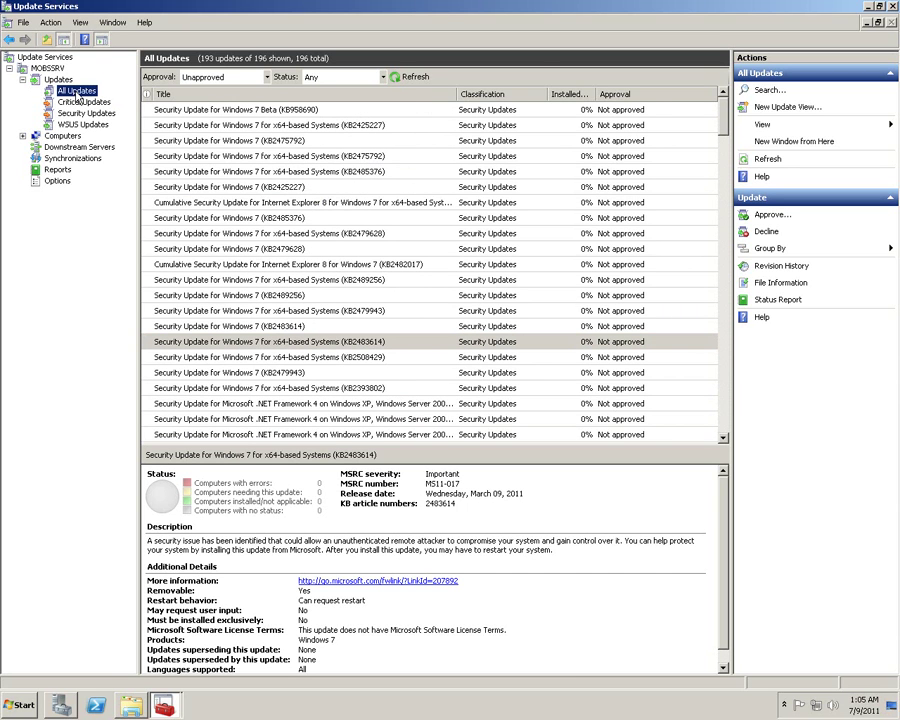
{"action": "left_click", "coordinate": [410, 77]}
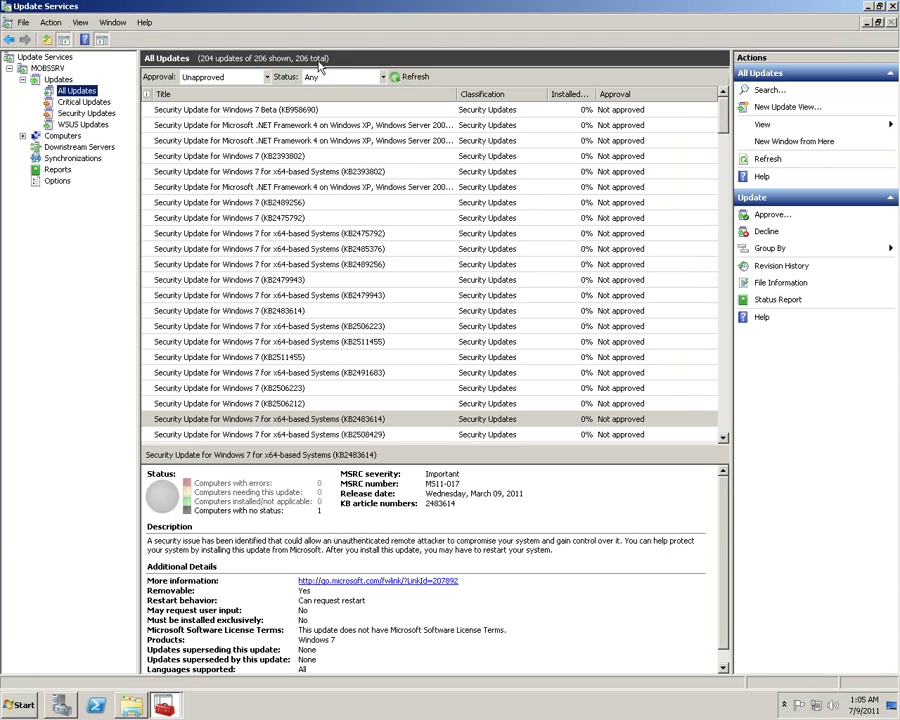
{"action": "left_click", "coordinate": [724, 92]}
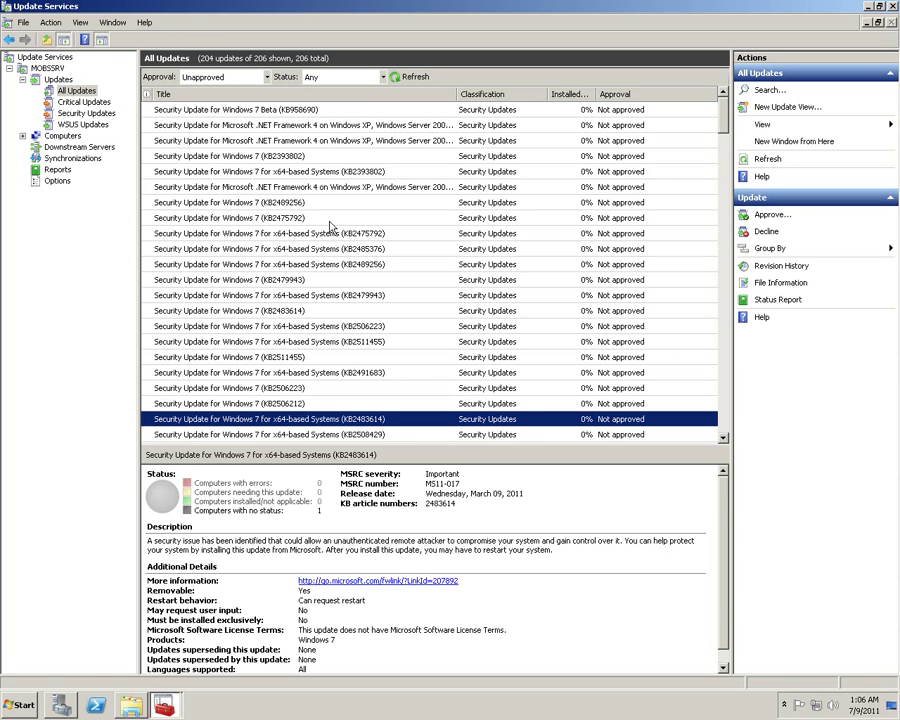
- Examine the details of several unapproved Windows 7 and Internet Explorer 8 security updates in the All Updates list
{"action": "left_click", "coordinate": [268, 206]}
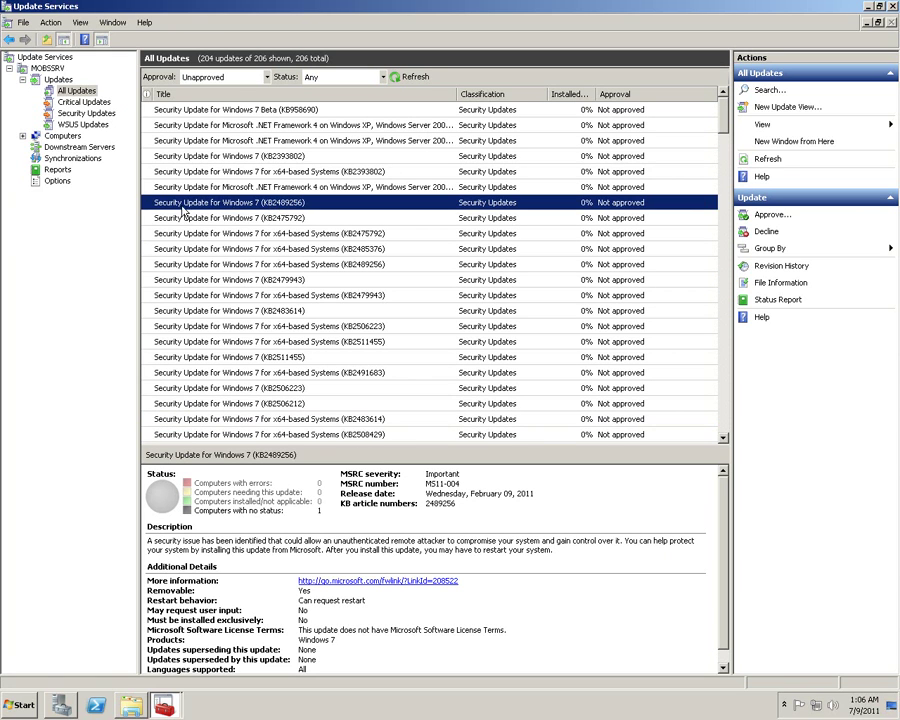
{"action": "scroll", "coordinate": [194, 254], "scroll_direction": "down", "scroll_amount": 5}
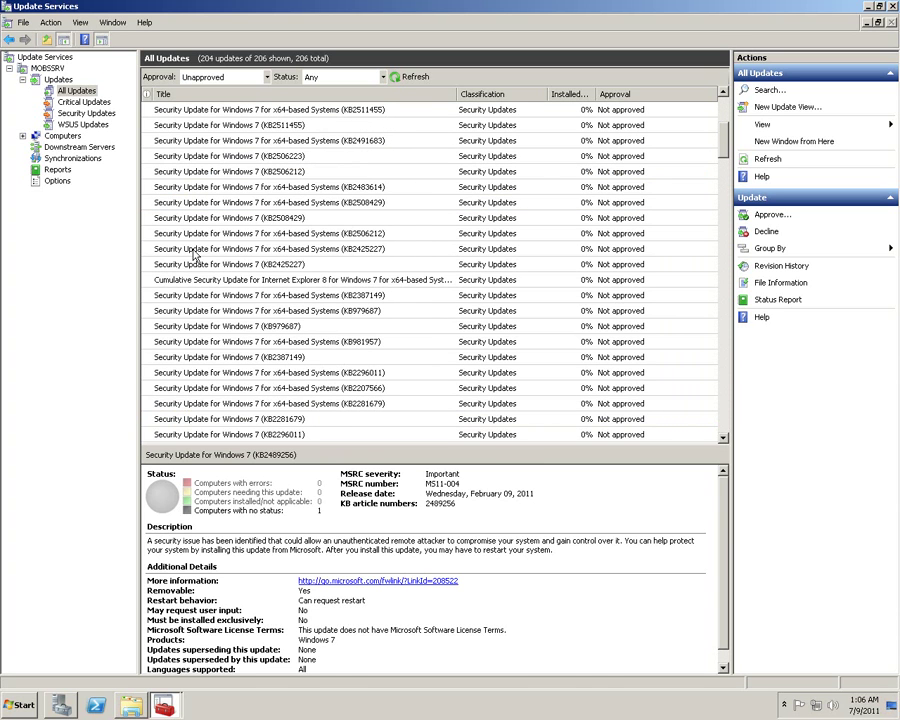
{"action": "left_click", "coordinate": [189, 282]}
{"action": "scroll", "coordinate": [195, 280], "scroll_direction": "down", "scroll_amount": 6}
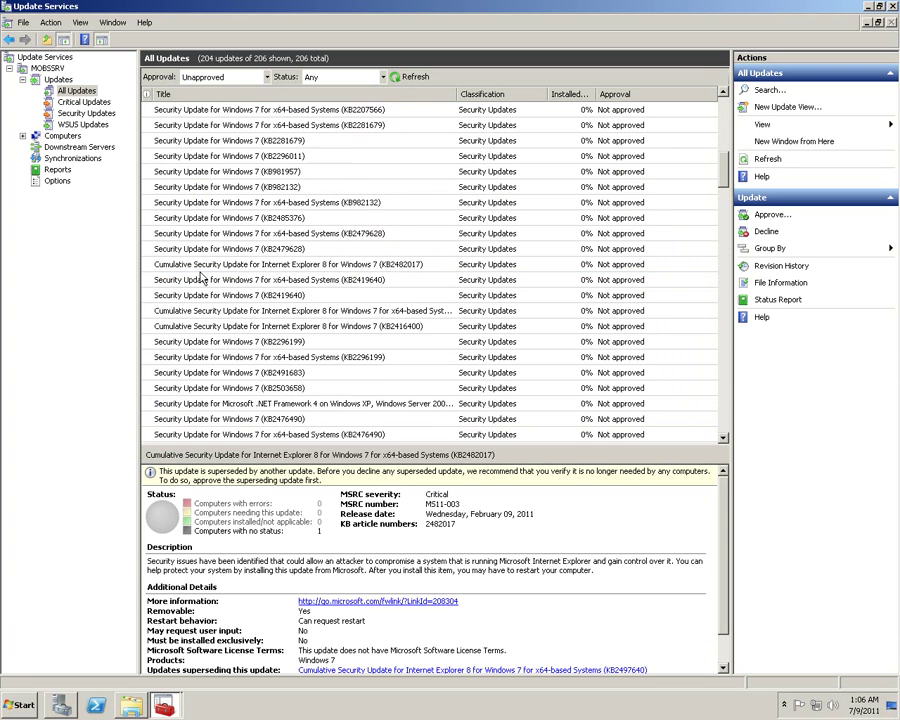
{"action": "scroll", "coordinate": [200, 278], "scroll_direction": "down", "scroll_amount": 1}
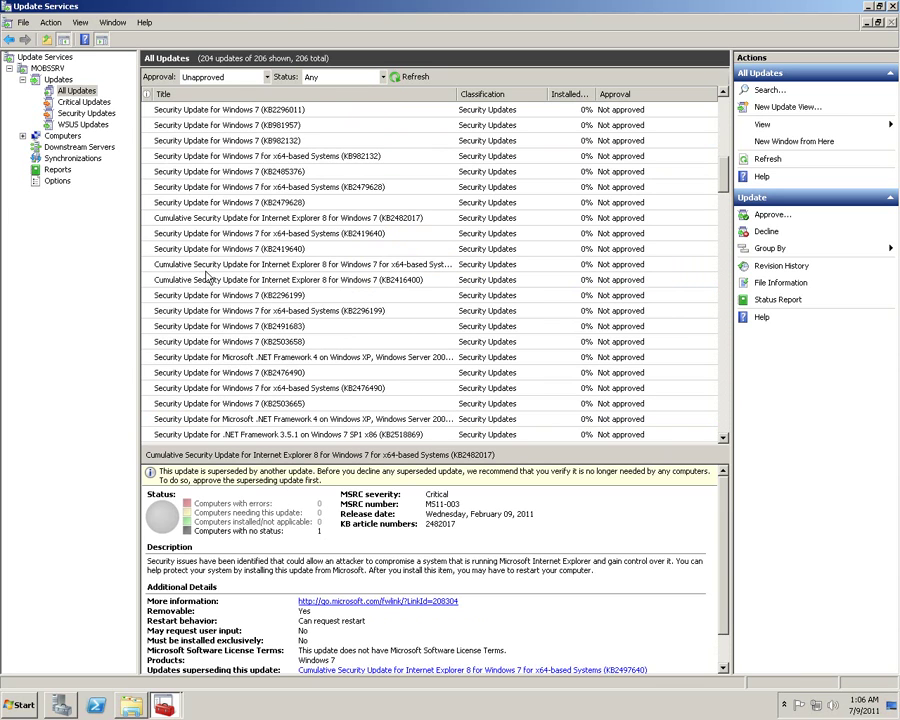
{"action": "left_click", "coordinate": [282, 217]}
{"action": "left_click", "coordinate": [262, 204]}
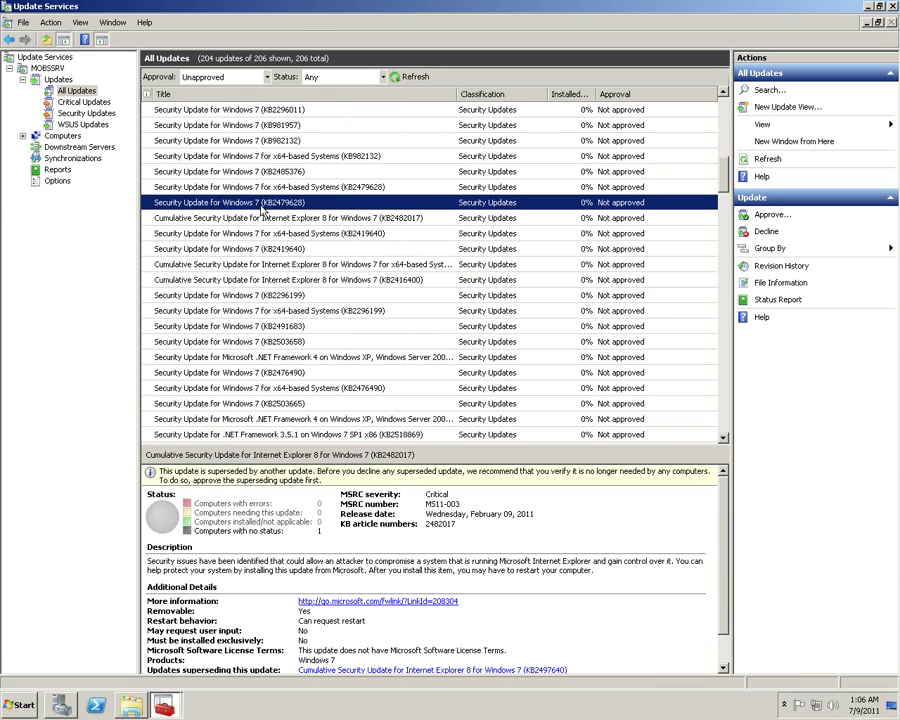
{"action": "left_click", "coordinate": [338, 233]}
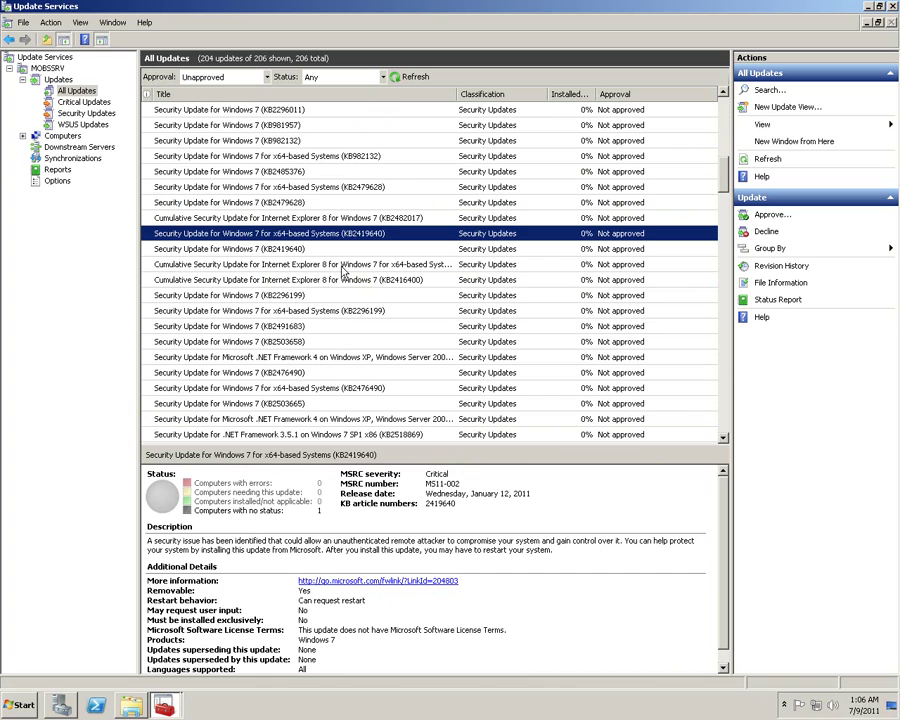
{"action": "left_click", "coordinate": [385, 265]}
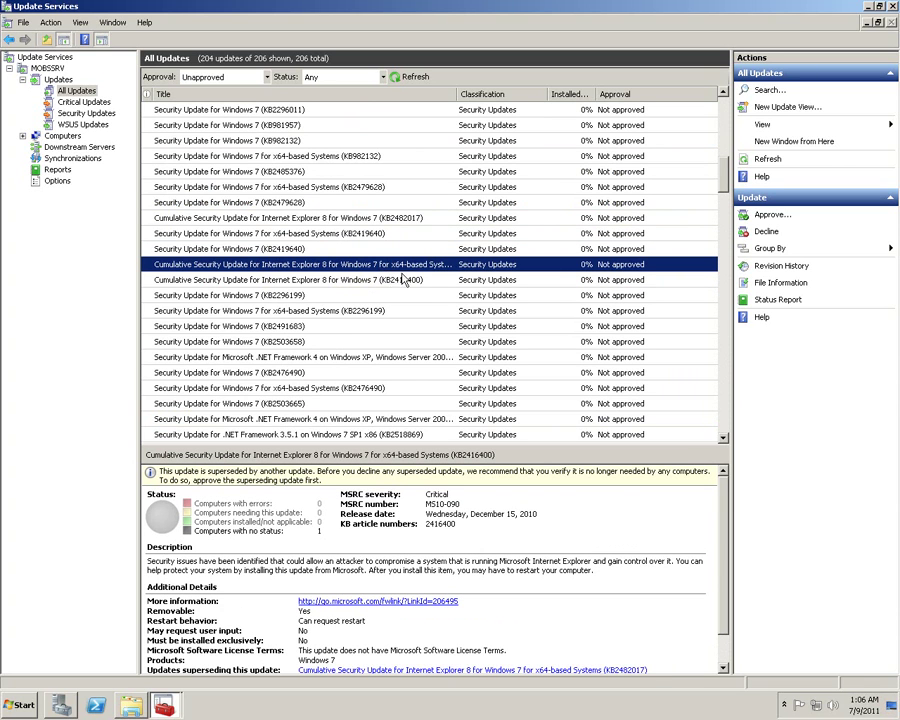
{"action": "left_click", "coordinate": [405, 282]}
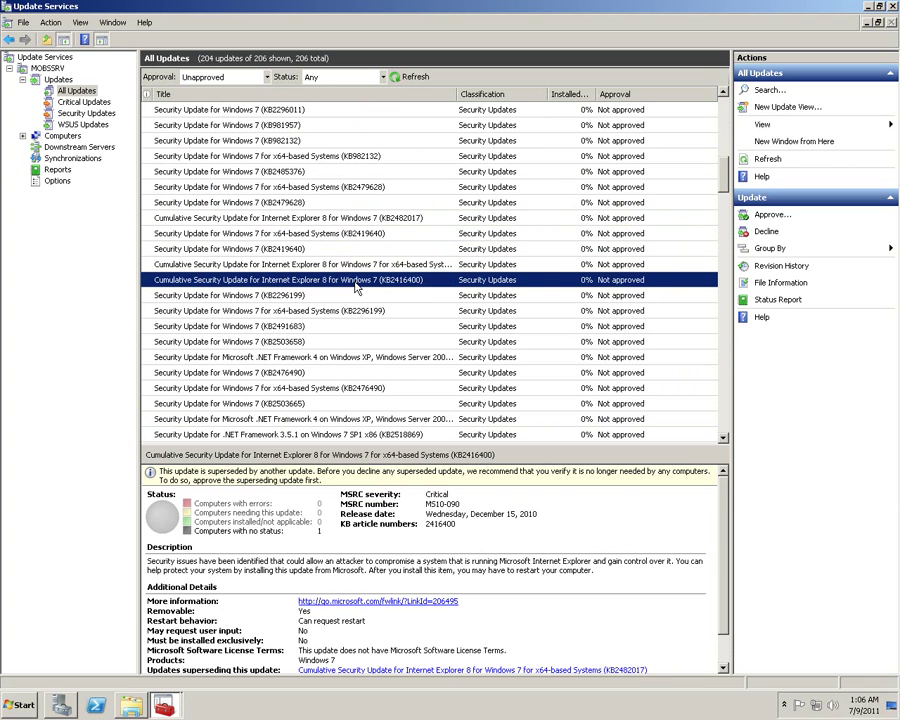
- Examine the details of the .NET Framework 4 and 3.5.1 security updates and browse further through the unapproved updates
{"action": "left_click", "coordinate": [337, 358]}
{"action": "scroll", "coordinate": [289, 398], "scroll_direction": "down", "scroll_amount": 4}
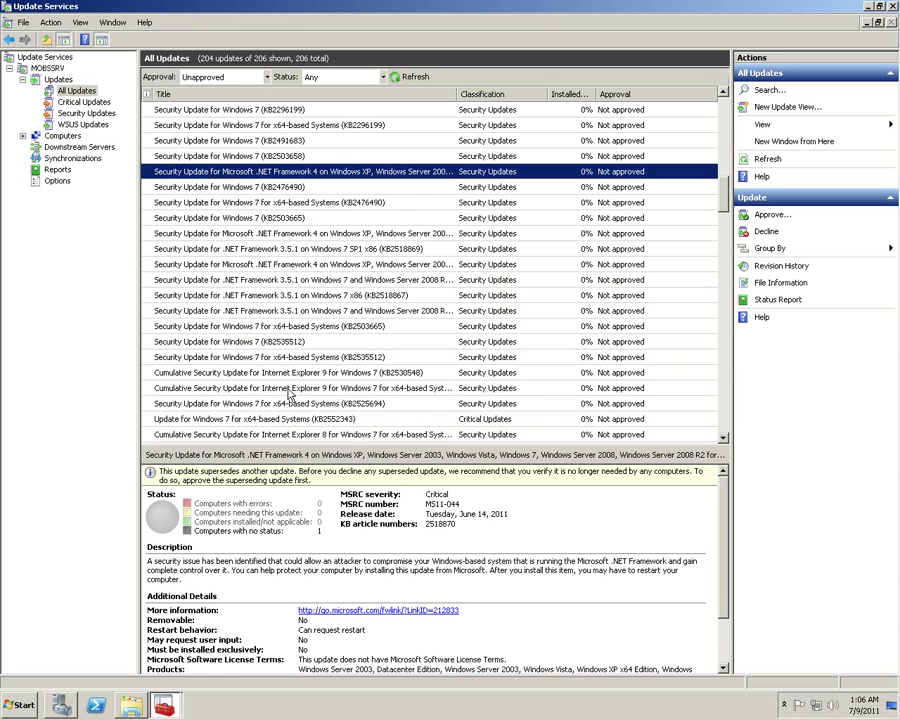
{"action": "left_click", "coordinate": [313, 282]}
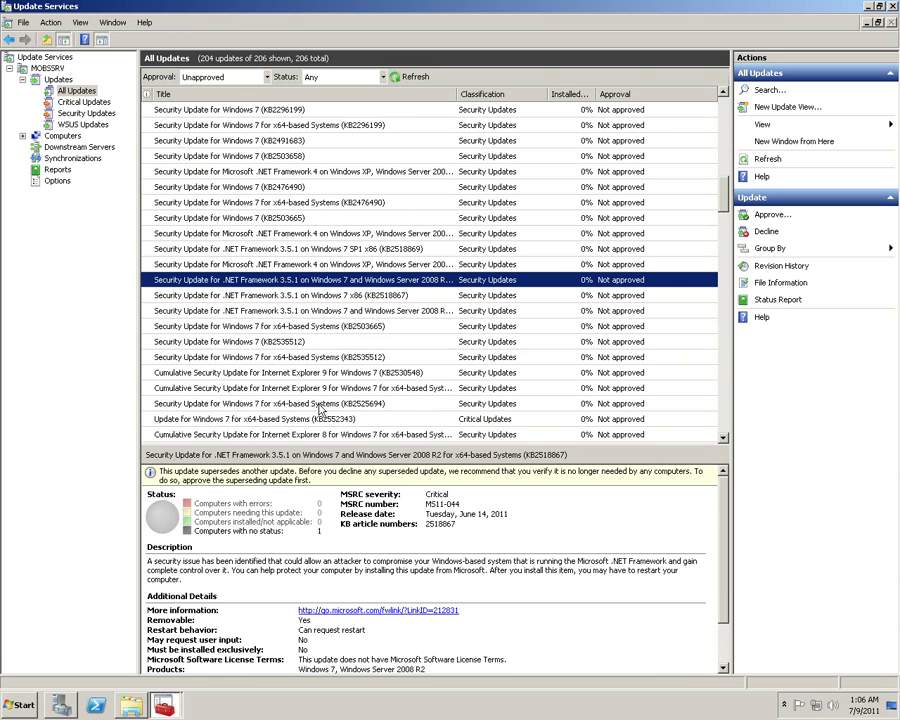
{"action": "scroll", "coordinate": [326, 430], "scroll_direction": "down", "scroll_amount": 4}
{"action": "scroll", "coordinate": [330, 420], "scroll_direction": "down", "scroll_amount": 8}
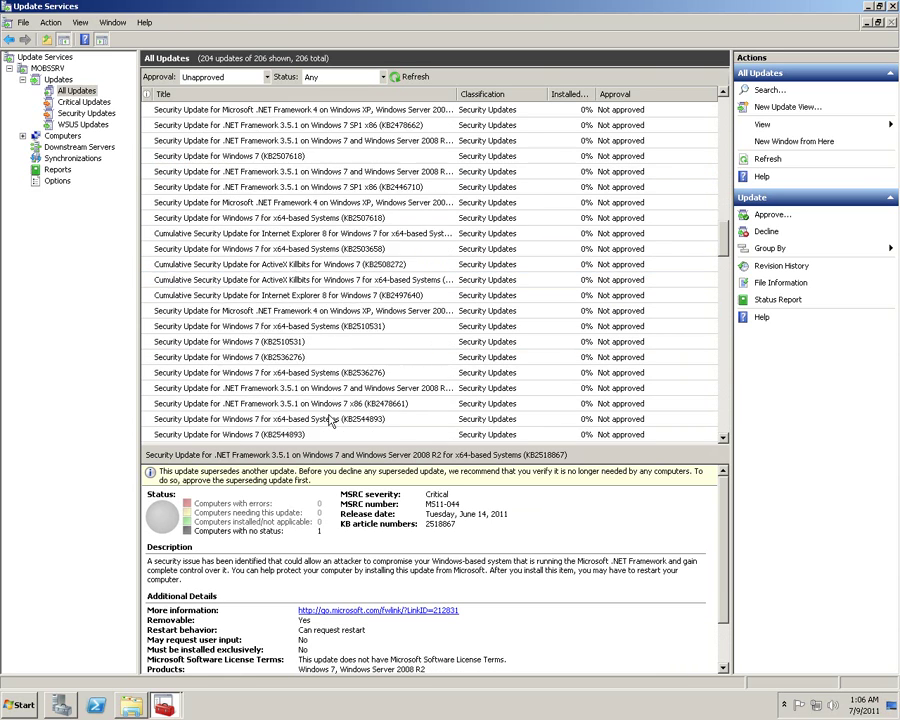
- Browse further through the unapproved updates and view the details of the Windows 7 x64 security update KB974571
{"action": "scroll", "coordinate": [326, 395], "scroll_direction": "down", "scroll_amount": 6}
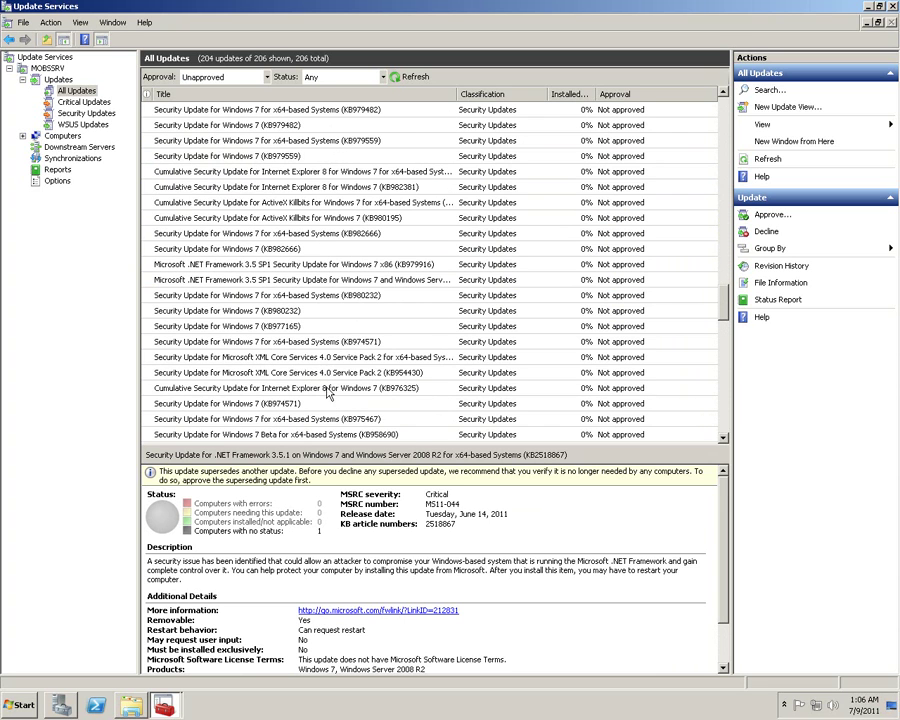
{"action": "right_click", "coordinate": [307, 343]}
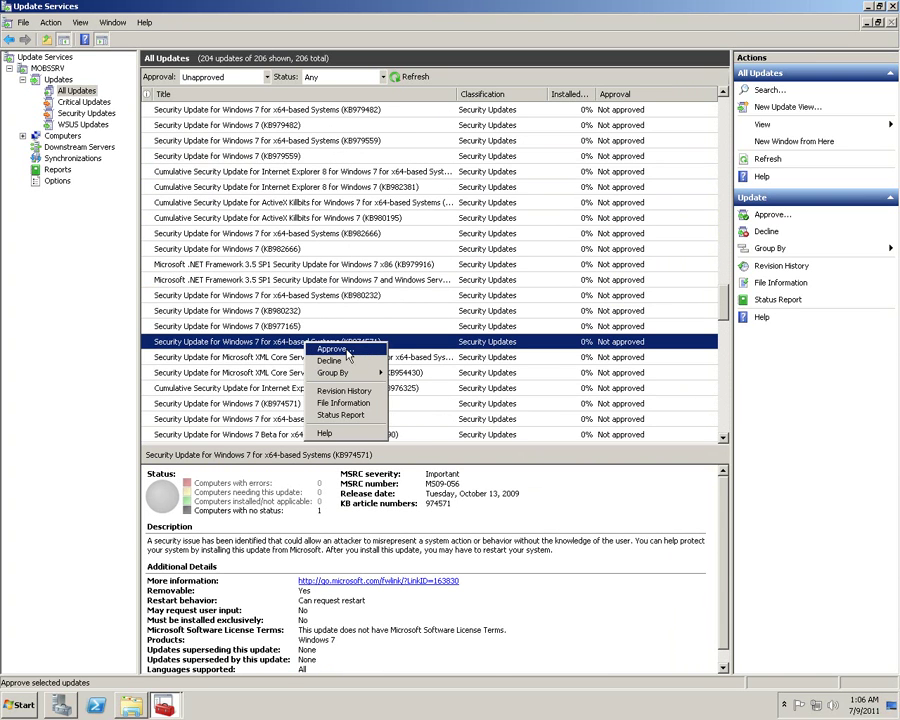
{"action": "left_click", "coordinate": [110, 272]}
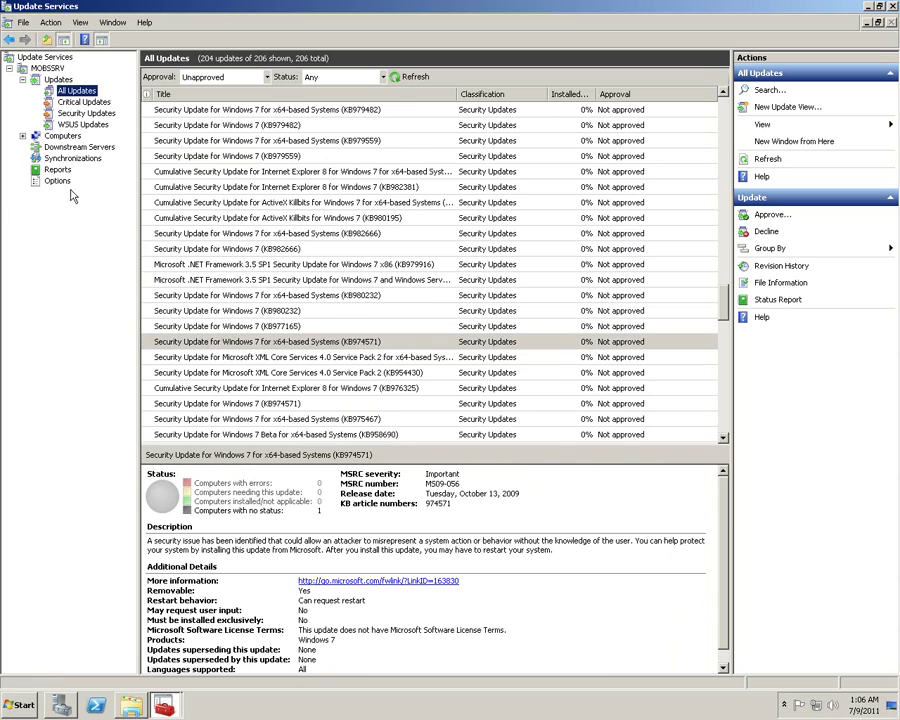
{"action": "left_click", "coordinate": [57, 182]}
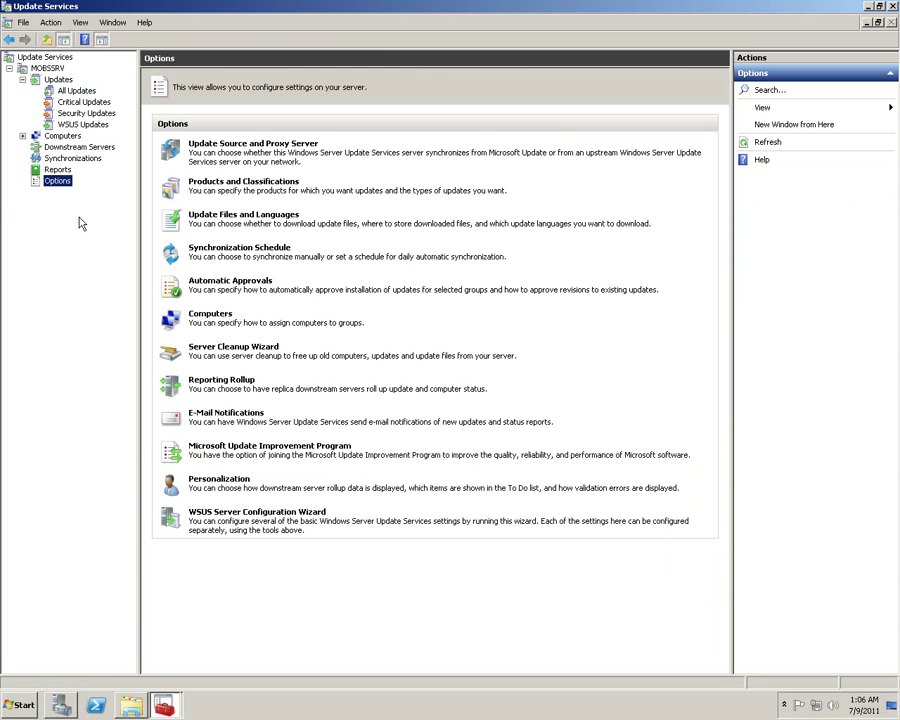
{"action": "left_click", "coordinate": [236, 287]}
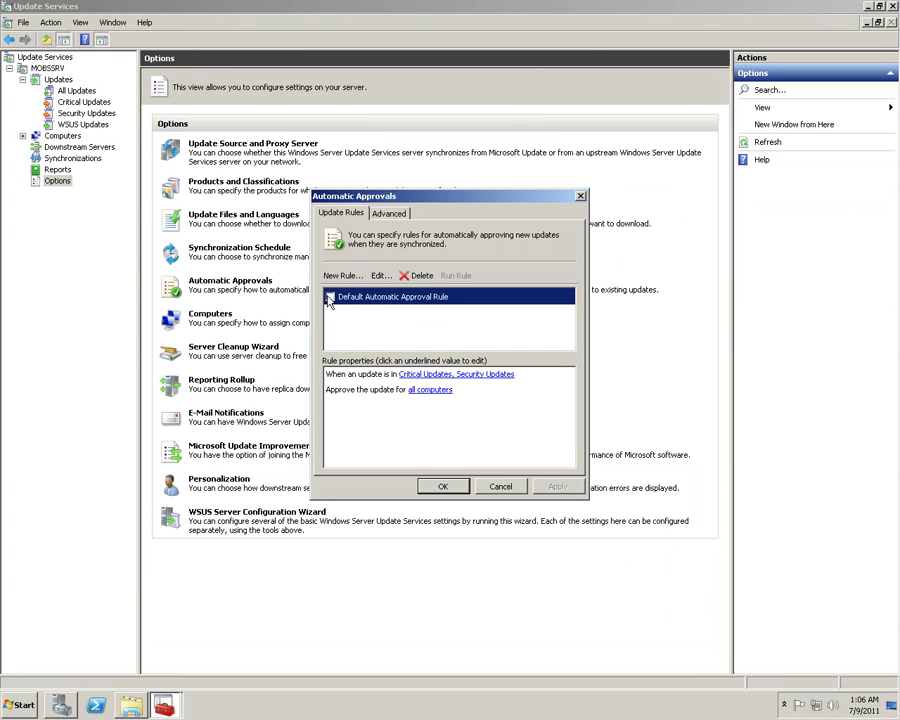
{"action": "left_click", "coordinate": [329, 297]}
{"action": "left_click", "coordinate": [479, 376]}
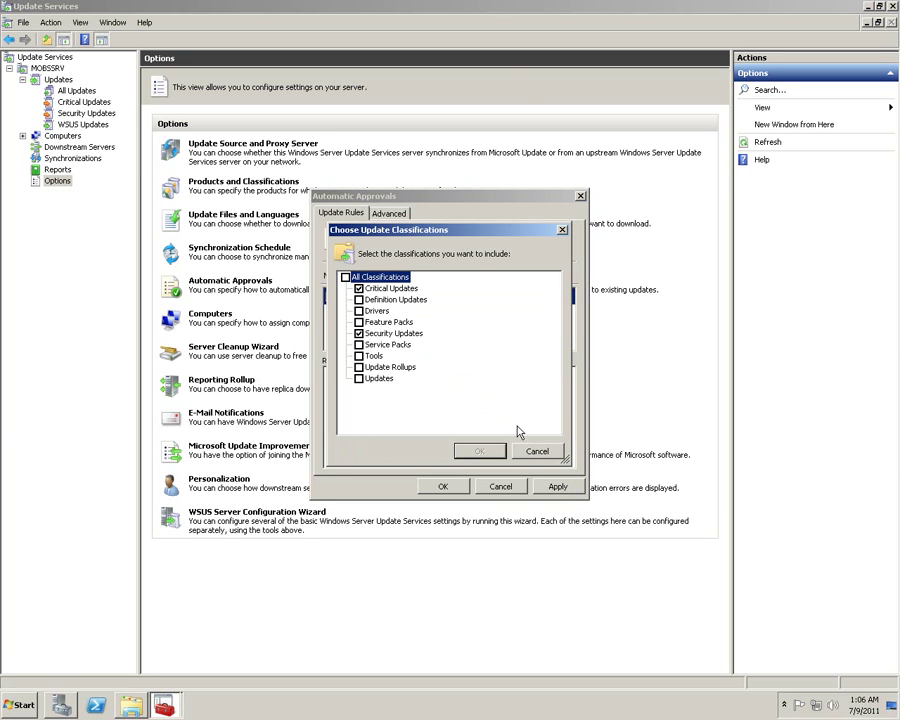
{"action": "left_click", "coordinate": [538, 451]}
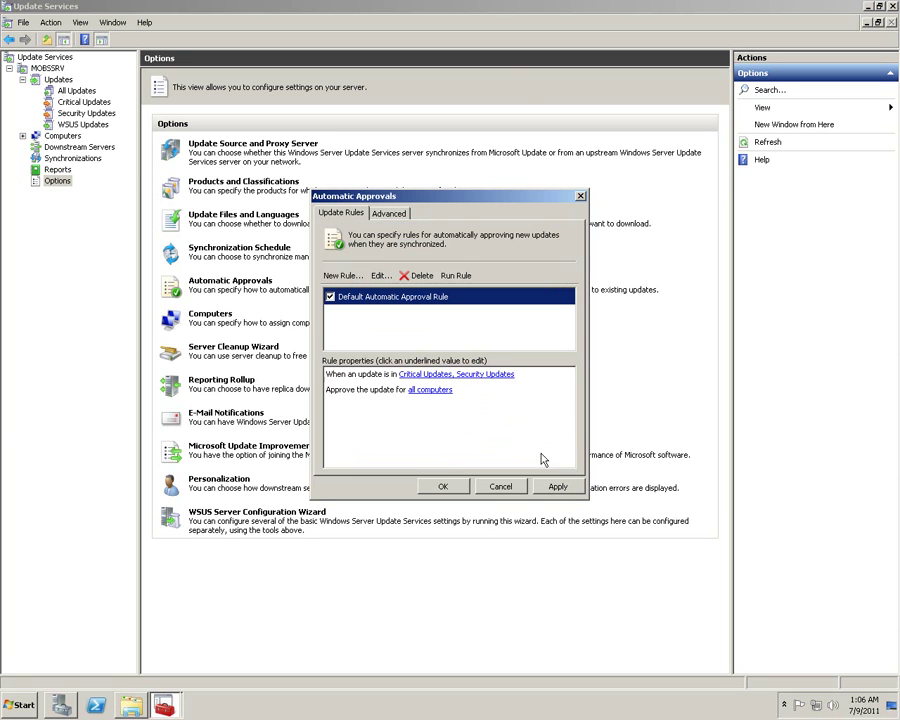
{"action": "left_click", "coordinate": [455, 276]}
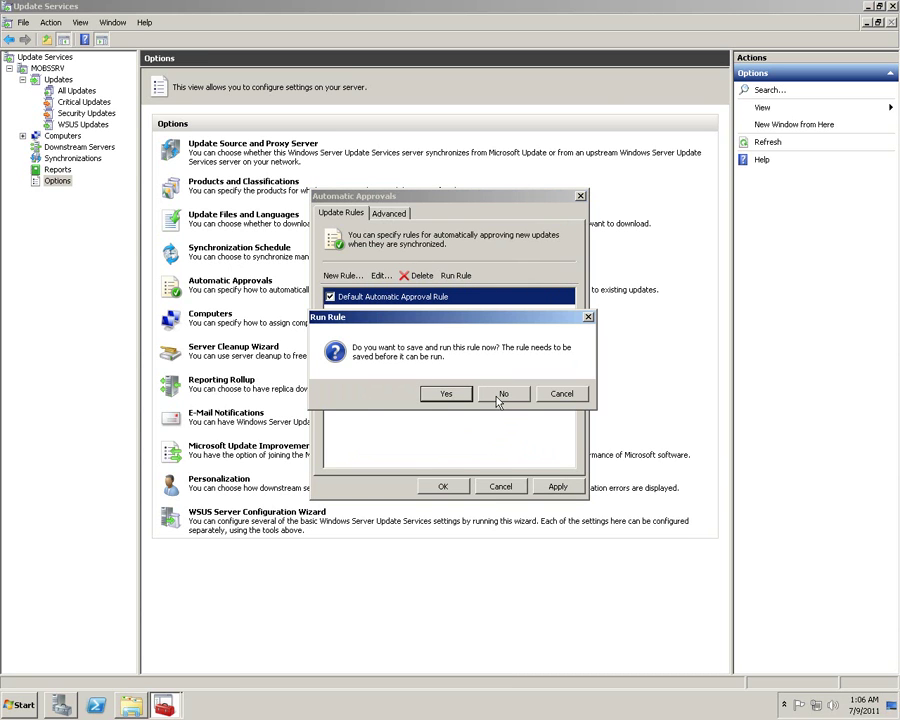
{"action": "left_click", "coordinate": [562, 393]}
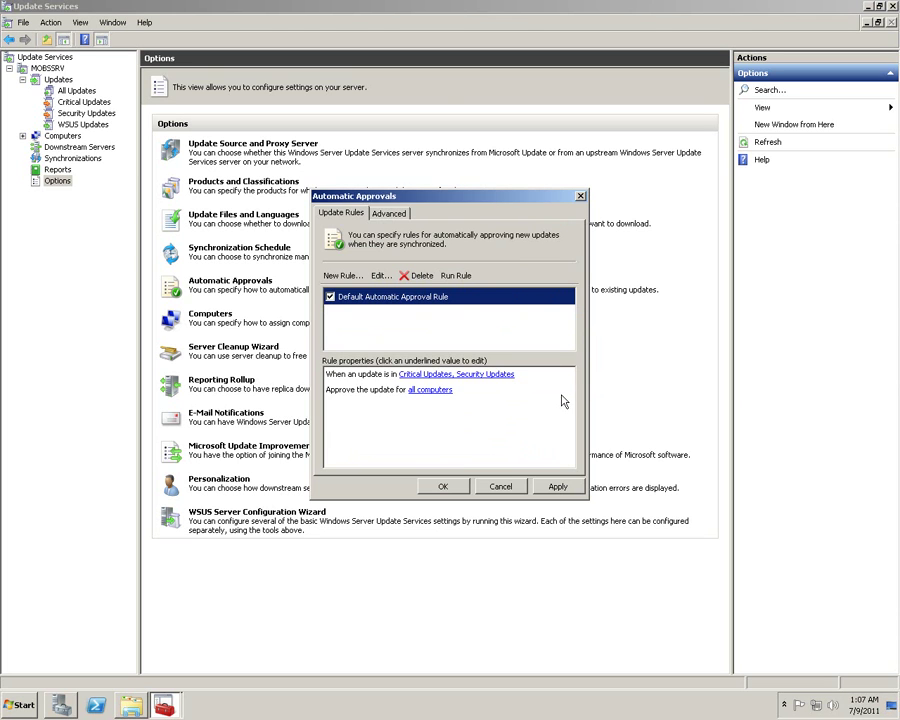
{"action": "left_click", "coordinate": [501, 487]}
- View the details of the Windows 7 x64 security update KB979559 and the available approval filters in All Updates
{"action": "left_click", "coordinate": [73, 92]}
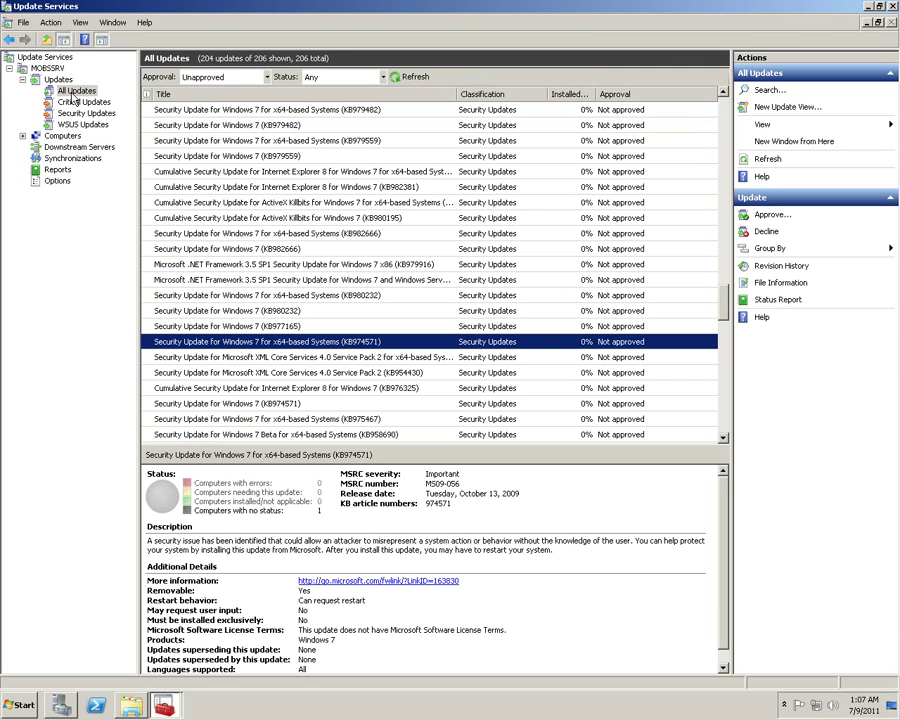
{"action": "left_click", "coordinate": [298, 140]}
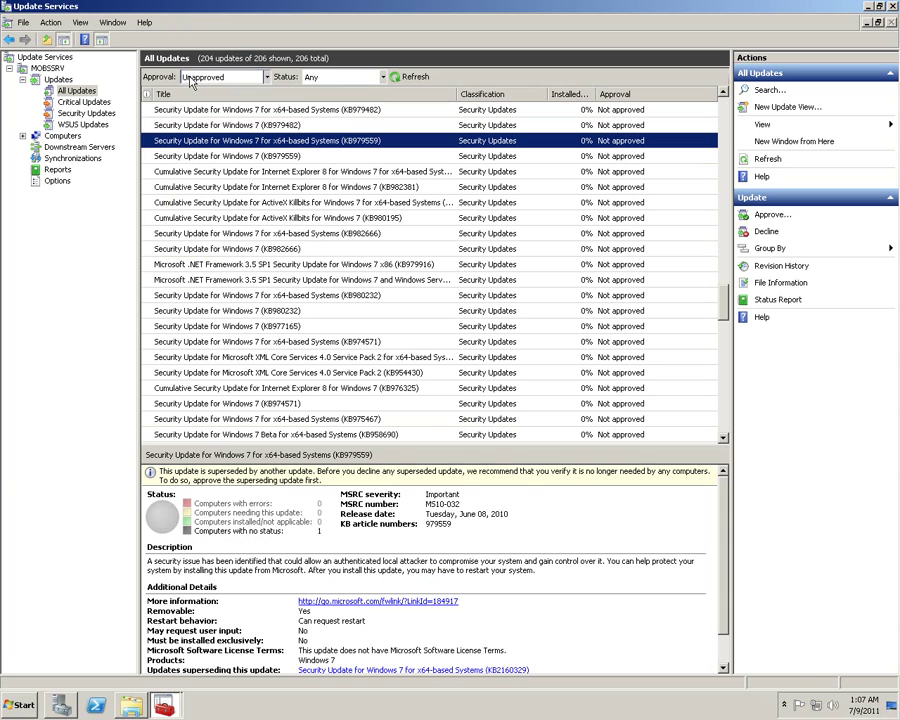
{"action": "left_click", "coordinate": [267, 77]}
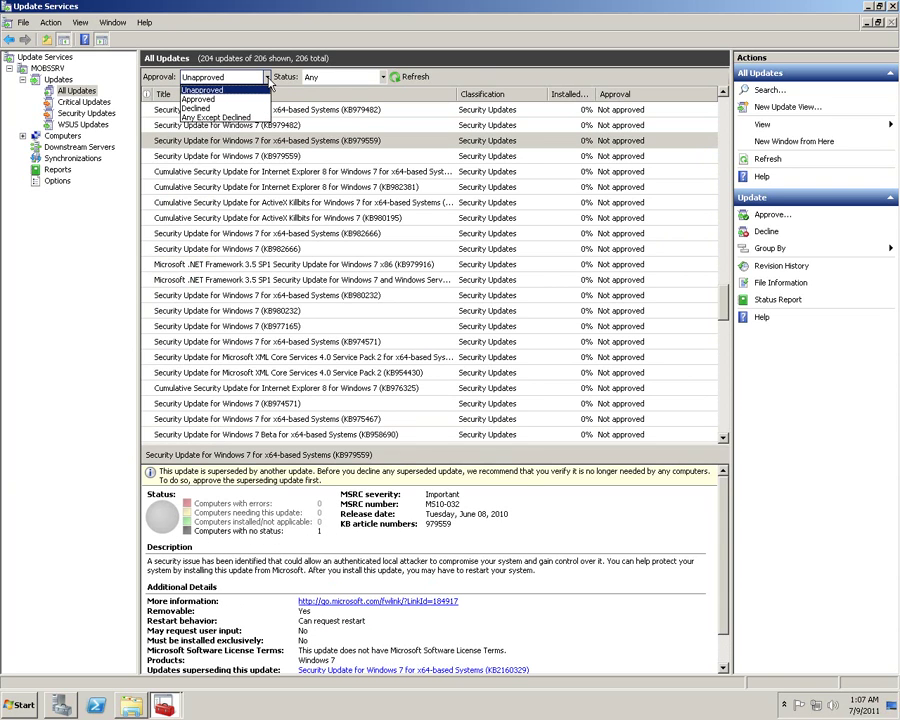
{"action": "left_click", "coordinate": [268, 82]}
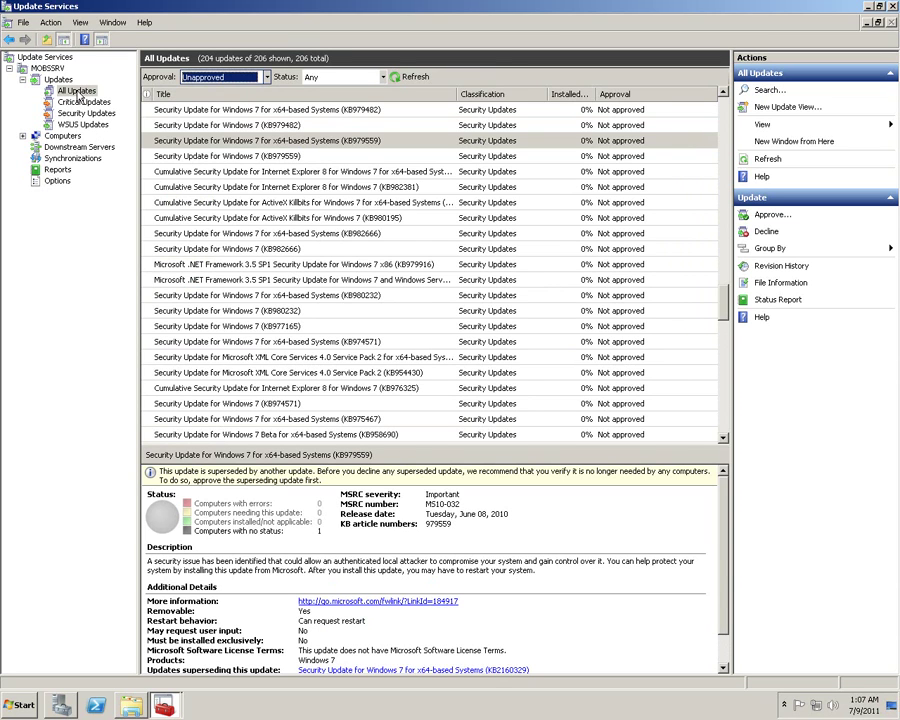
- Enable the Default Automatic Approval Rule for critical and security updates on all computers, save and run it, and accept the settings
{"action": "left_click", "coordinate": [56, 184]}
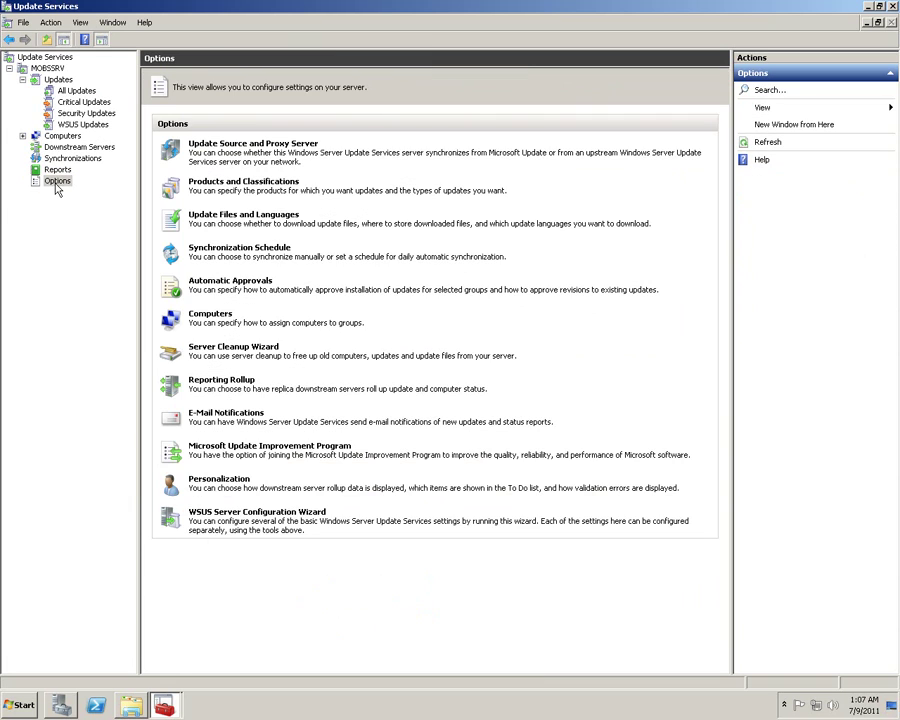
{"action": "left_click", "coordinate": [223, 286]}
{"action": "left_click", "coordinate": [329, 297]}
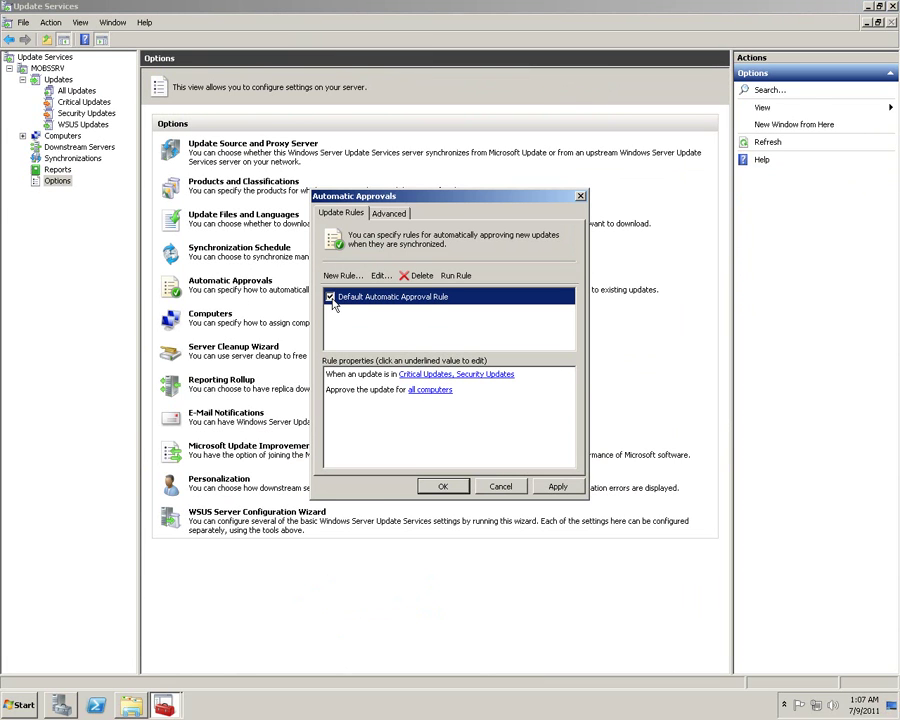
{"action": "left_click", "coordinate": [456, 277]}
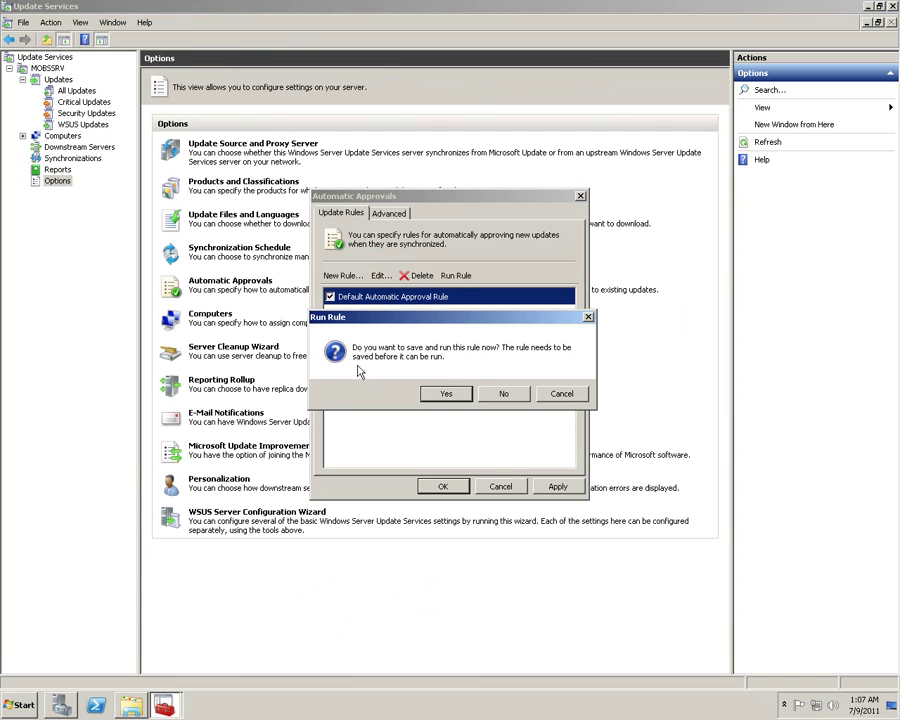
{"action": "left_click", "coordinate": [447, 394]}
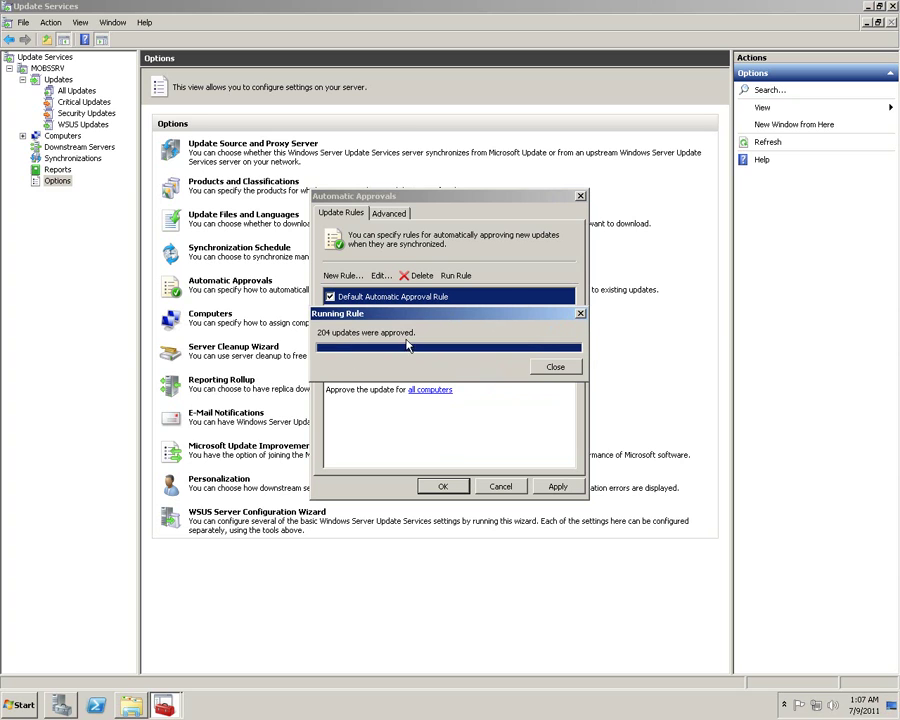
{"action": "left_click", "coordinate": [556, 367]}
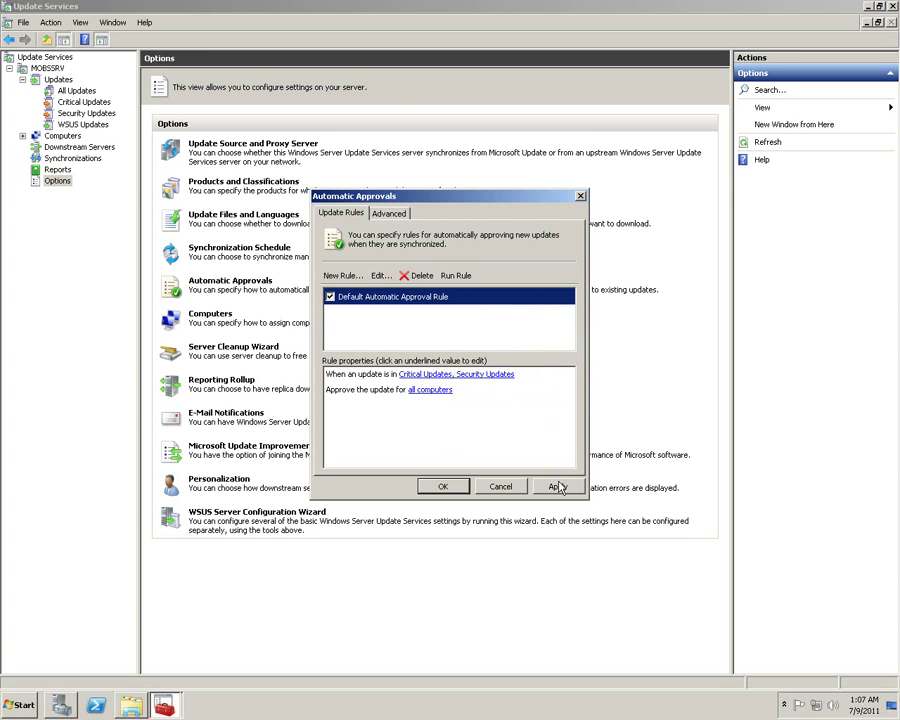
{"action": "left_click", "coordinate": [443, 487]}
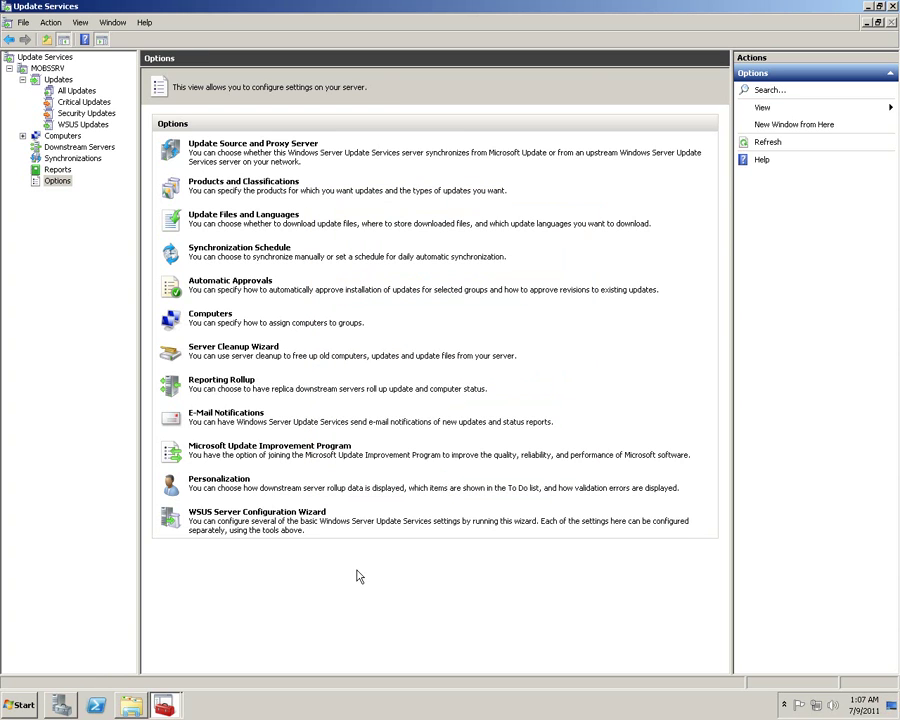
- Refresh the unapproved All Updates list and check the Critical Updates view for unapproved updates with status Any
{"action": "left_click", "coordinate": [76, 91]}
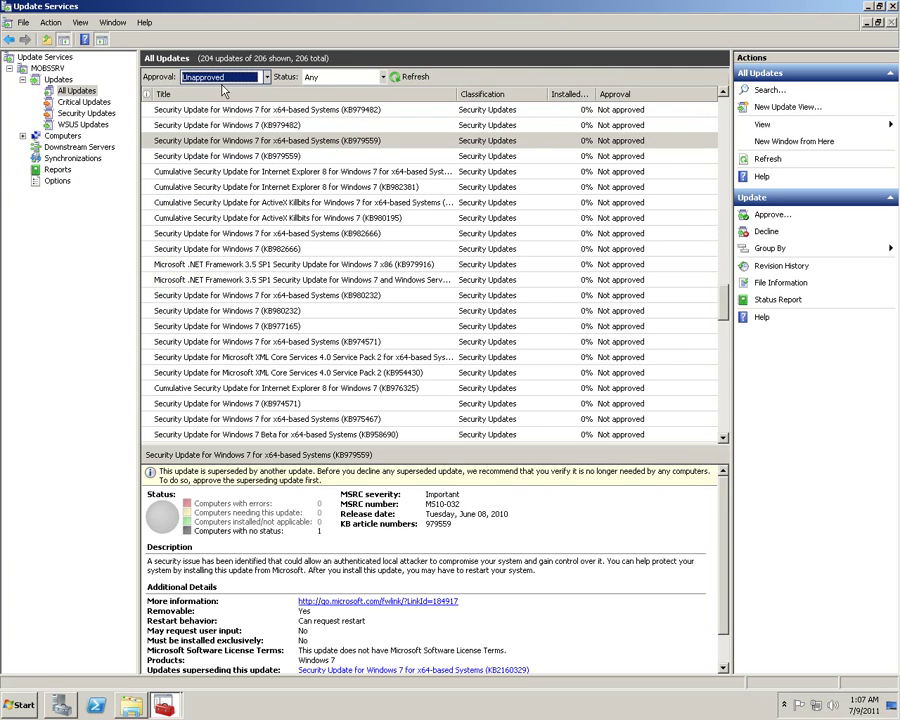
{"action": "left_click", "coordinate": [416, 78]}
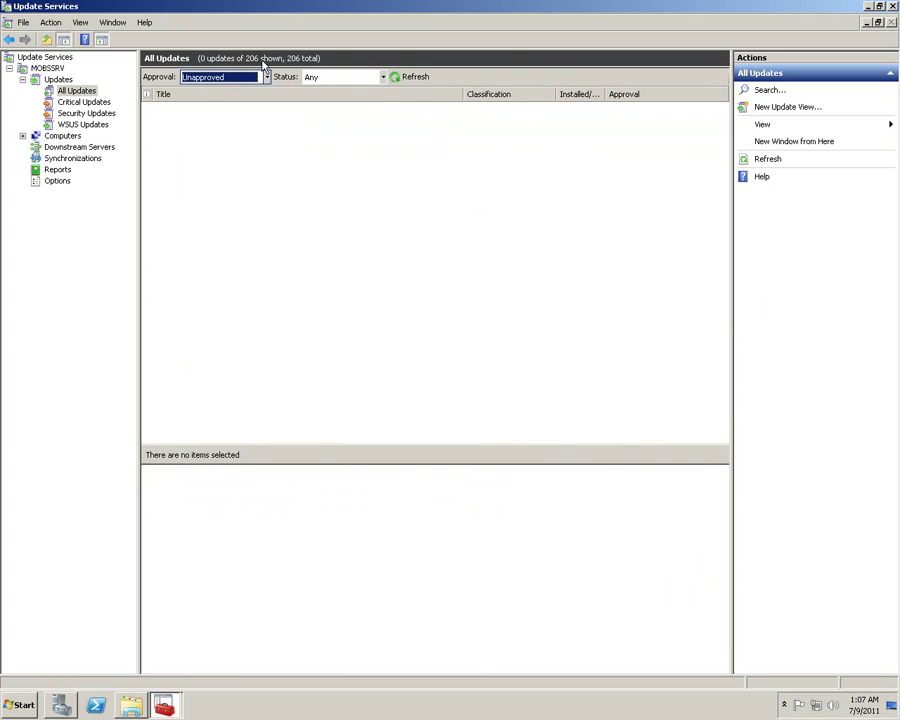
{"action": "left_click", "coordinate": [88, 104]}
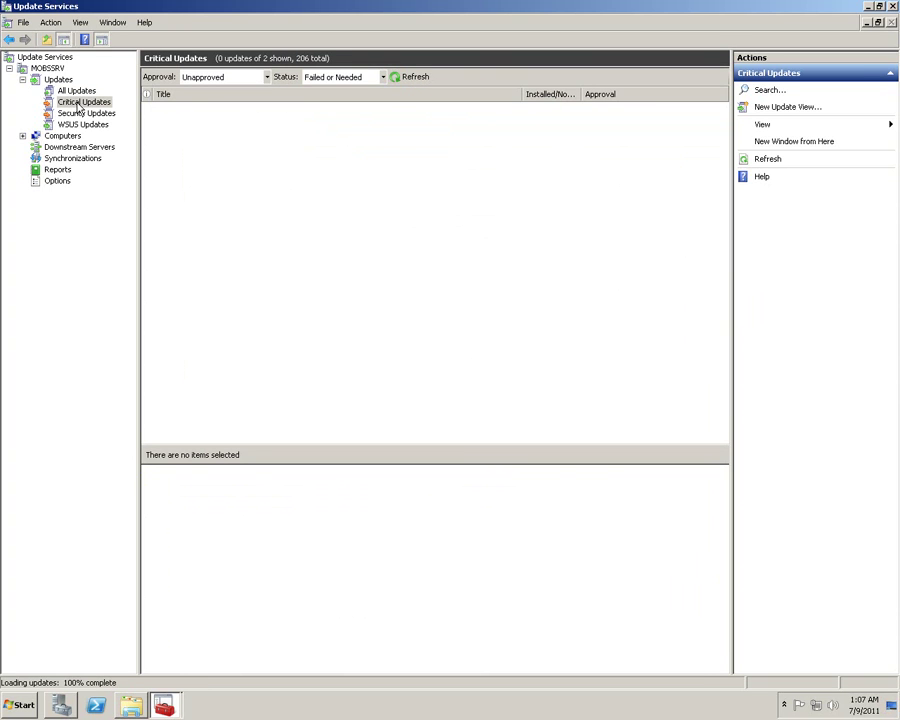
{"action": "left_click", "coordinate": [383, 77]}
{"action": "left_click", "coordinate": [334, 143]}
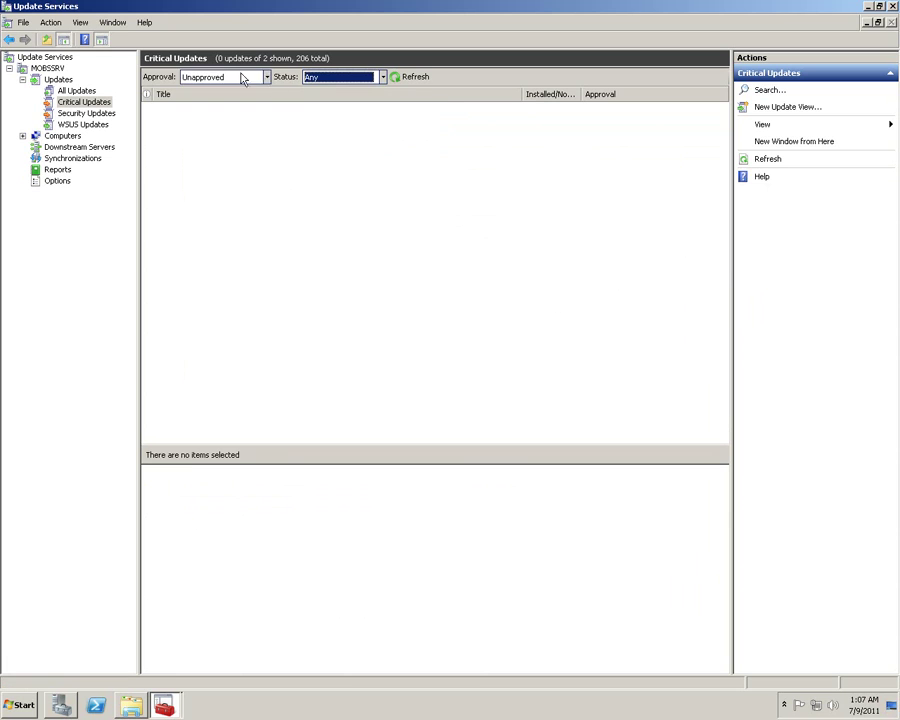
{"action": "left_click", "coordinate": [408, 77]}
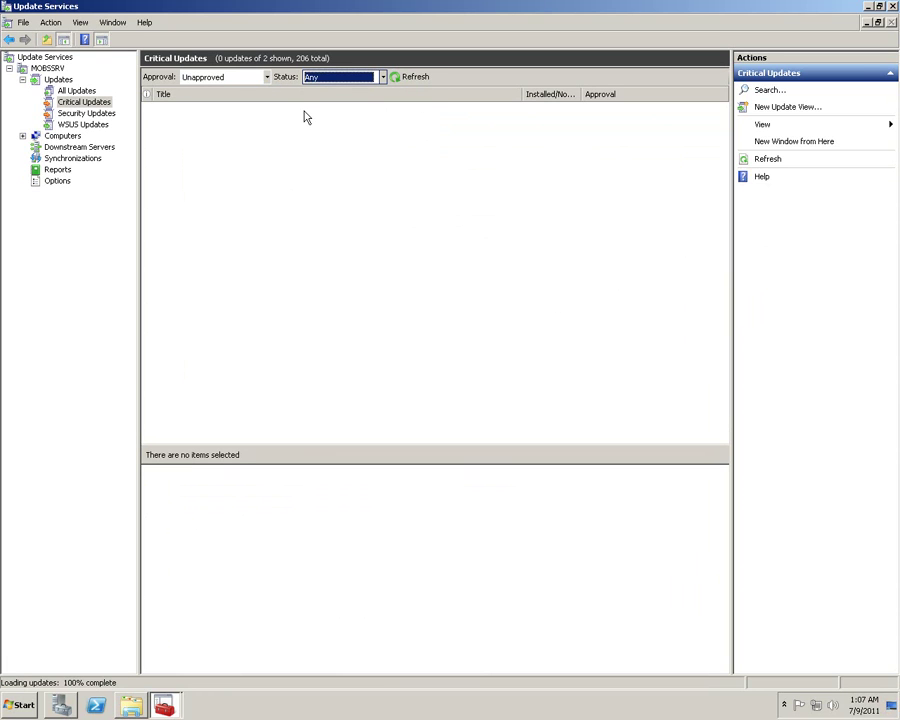
- Filter Security Updates to Approved with status Any, and browse the list including the details of the x64 update KB2489256
{"action": "left_click", "coordinate": [100, 113]}
{"action": "left_click", "coordinate": [267, 77]}
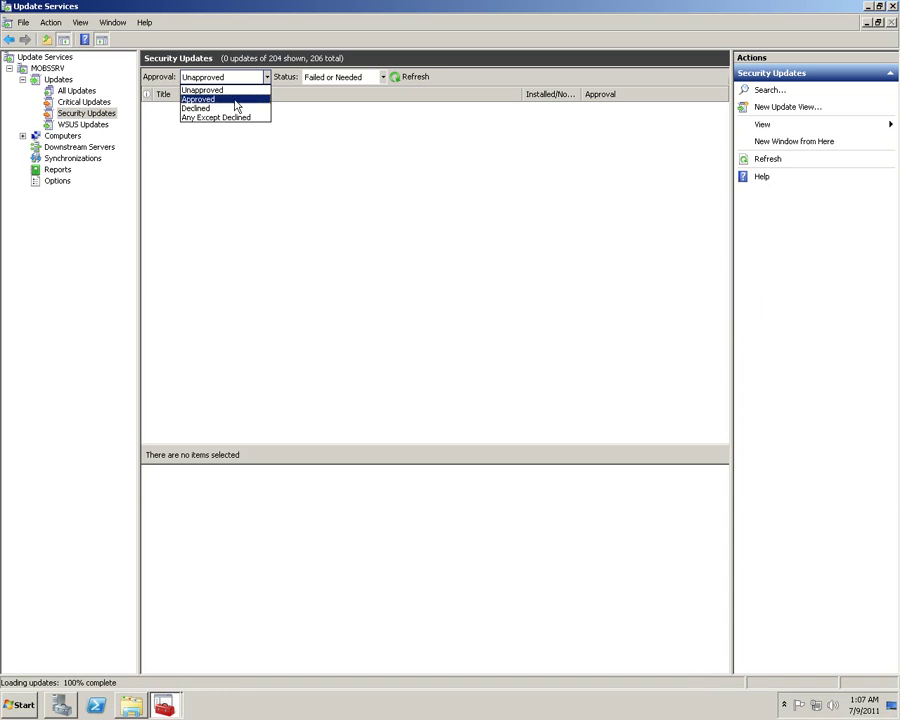
{"action": "left_click", "coordinate": [228, 98]}
{"action": "left_click", "coordinate": [383, 77]}
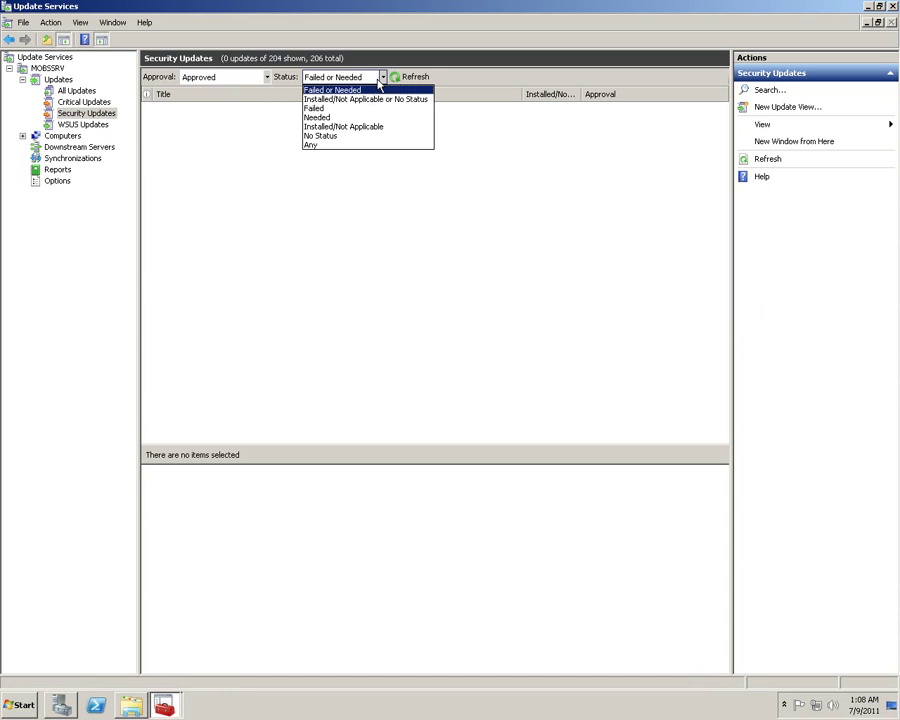
{"action": "left_click", "coordinate": [360, 147]}
{"action": "left_click", "coordinate": [418, 77]}
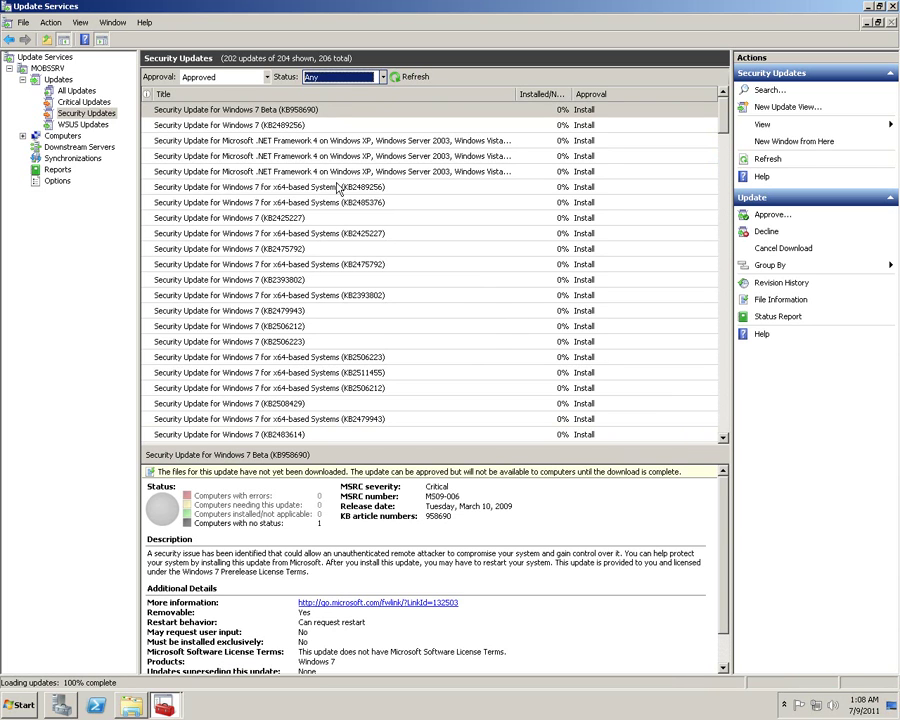
{"action": "left_click", "coordinate": [381, 187]}
{"action": "scroll", "coordinate": [381, 321], "scroll_direction": "down", "scroll_amount": 15}
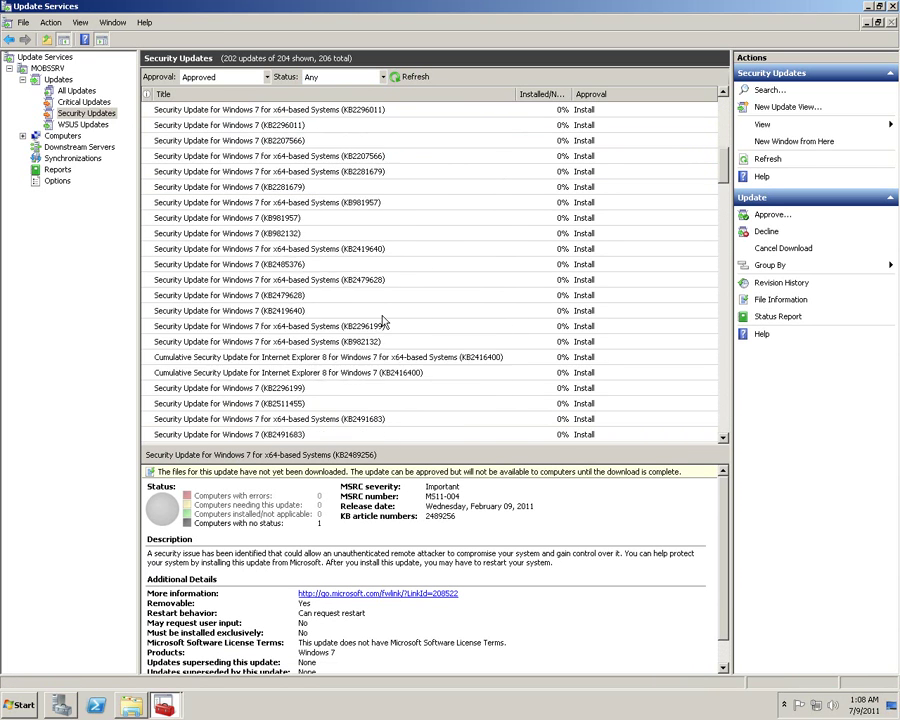
{"action": "scroll", "coordinate": [381, 321], "scroll_direction": "down", "scroll_amount": 15}
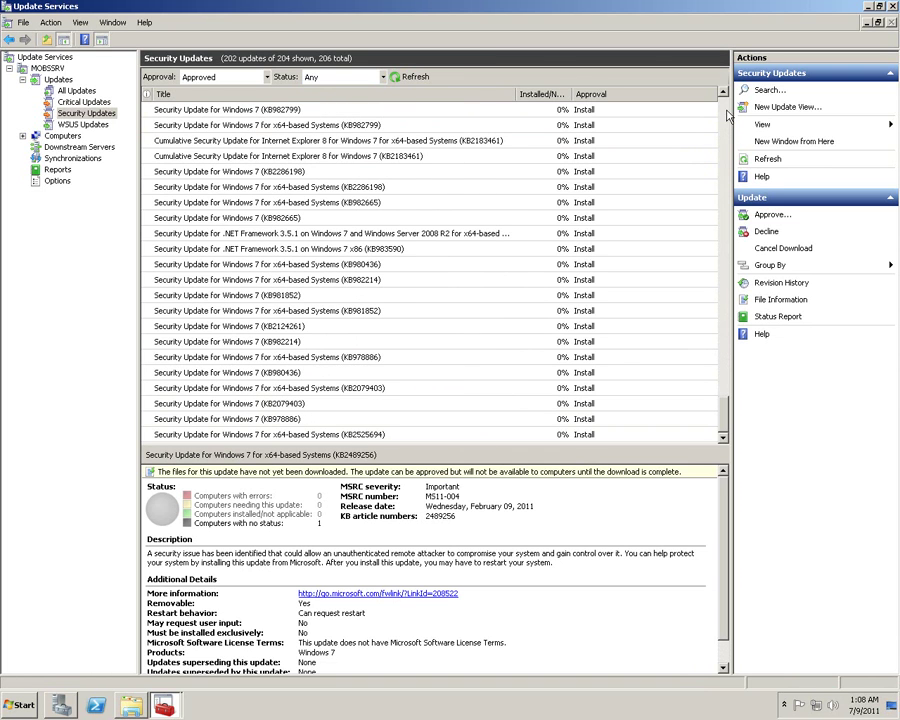
{"action": "scroll", "coordinate": [728, 118], "scroll_direction": "up", "scroll_amount": 20}
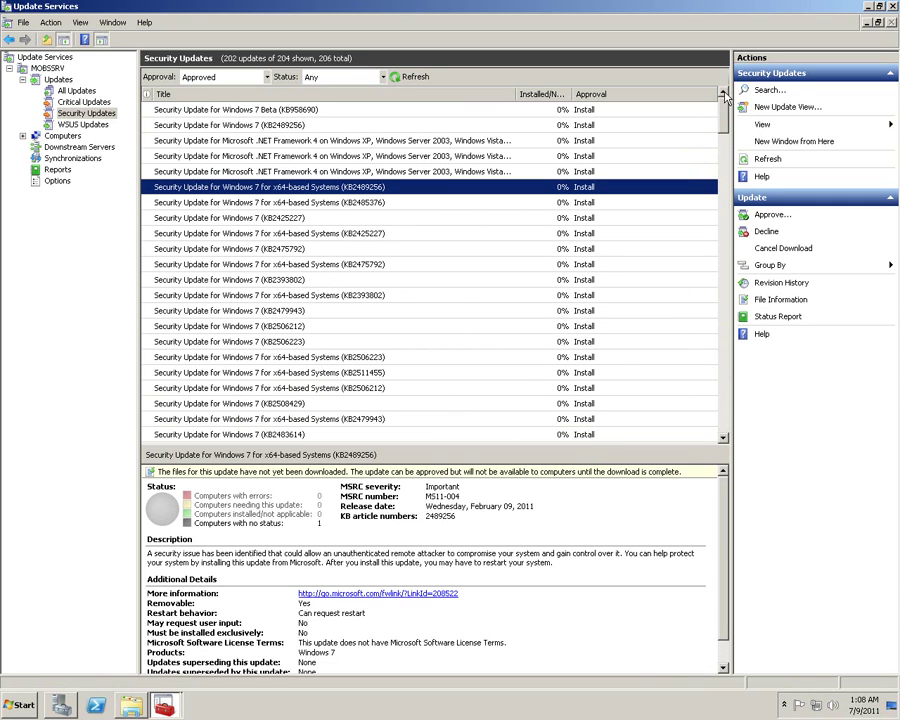
- Check WSUS Updates for approved updates with status Any, and again with status Installed/Not Applicable
{"action": "left_click", "coordinate": [78, 124]}
{"action": "left_click", "coordinate": [267, 78]}
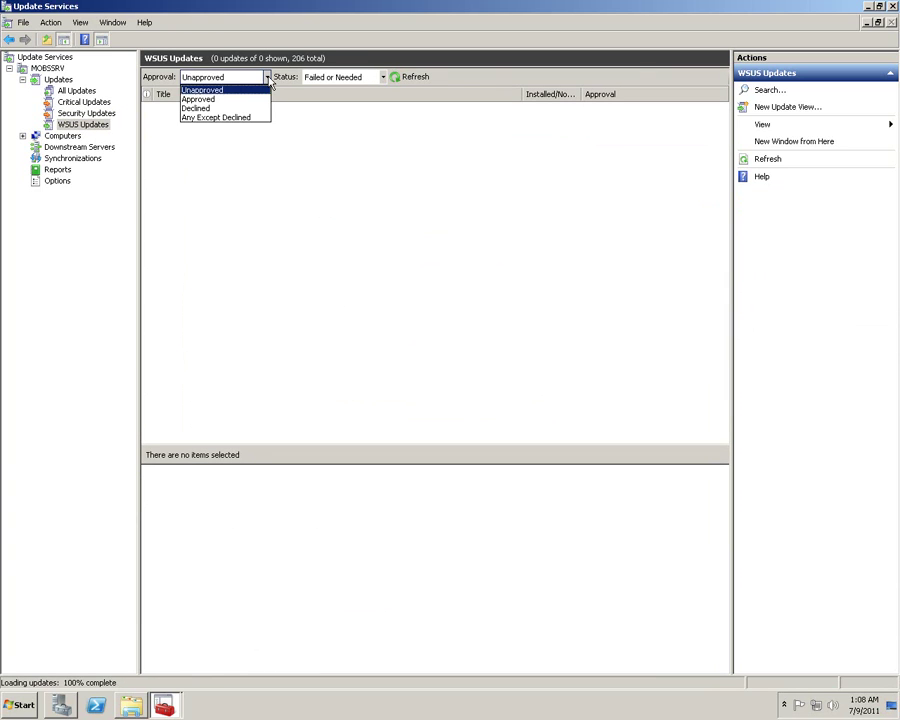
{"action": "left_click", "coordinate": [226, 99]}
{"action": "left_click", "coordinate": [345, 78]}
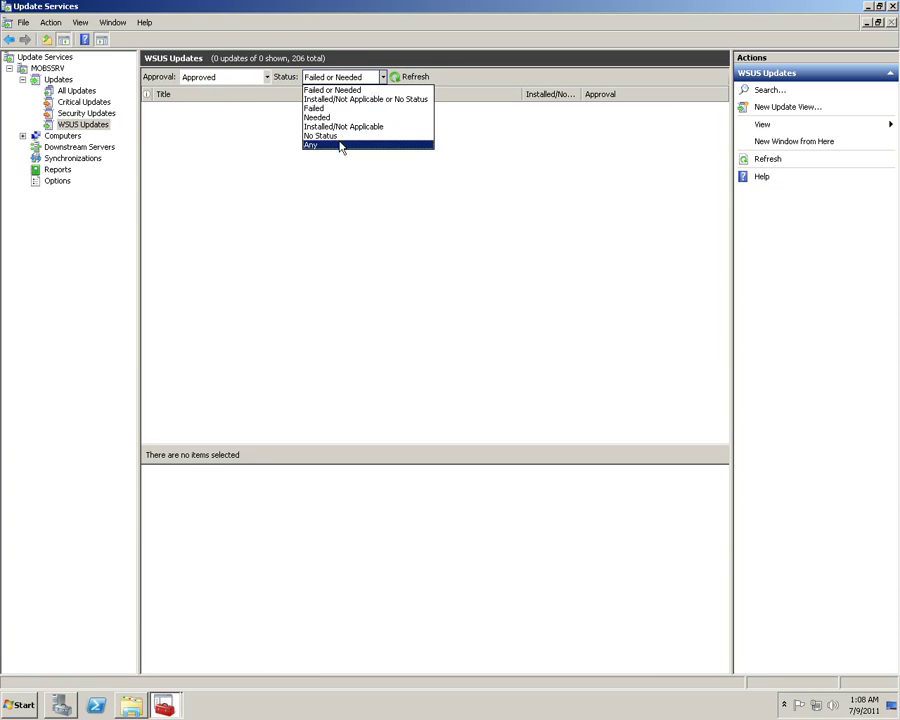
{"action": "left_click", "coordinate": [340, 145]}
{"action": "left_click", "coordinate": [407, 72]}
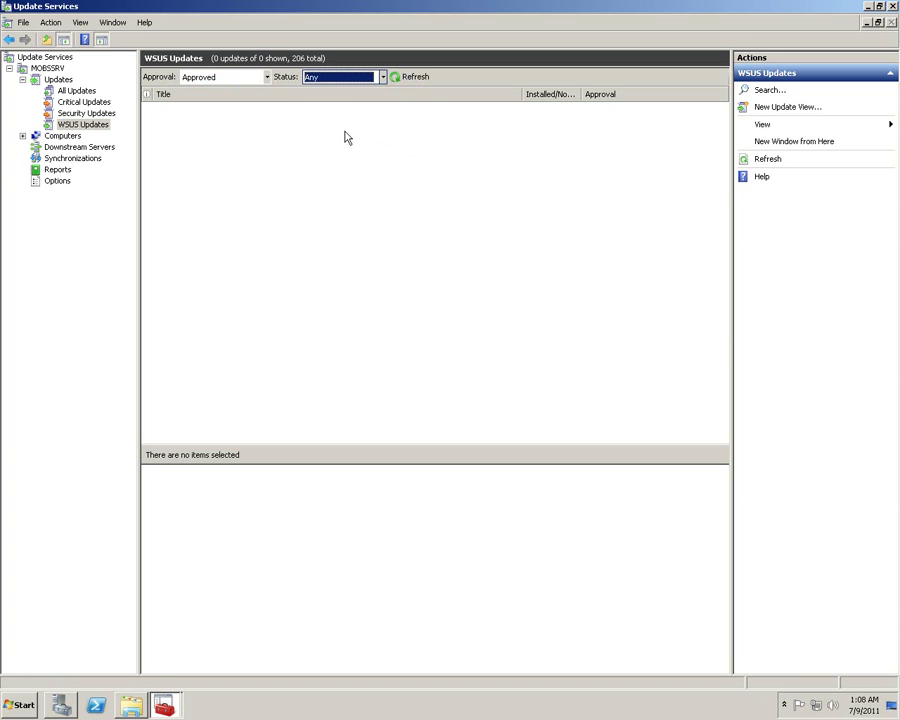
{"action": "left_click", "coordinate": [383, 77]}
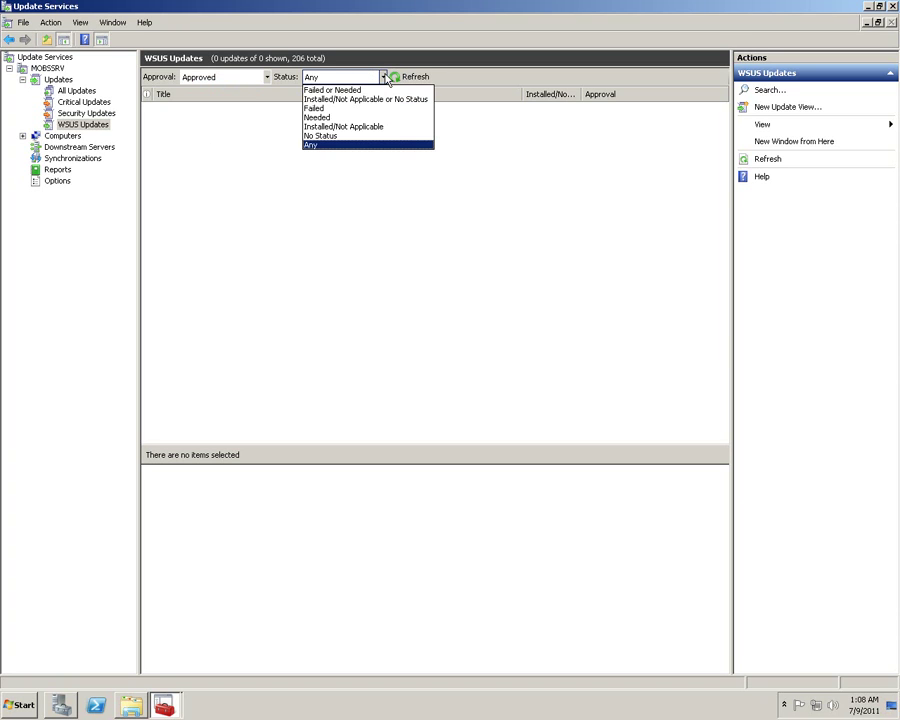
{"action": "left_click", "coordinate": [358, 127]}
{"action": "left_click", "coordinate": [407, 77]}
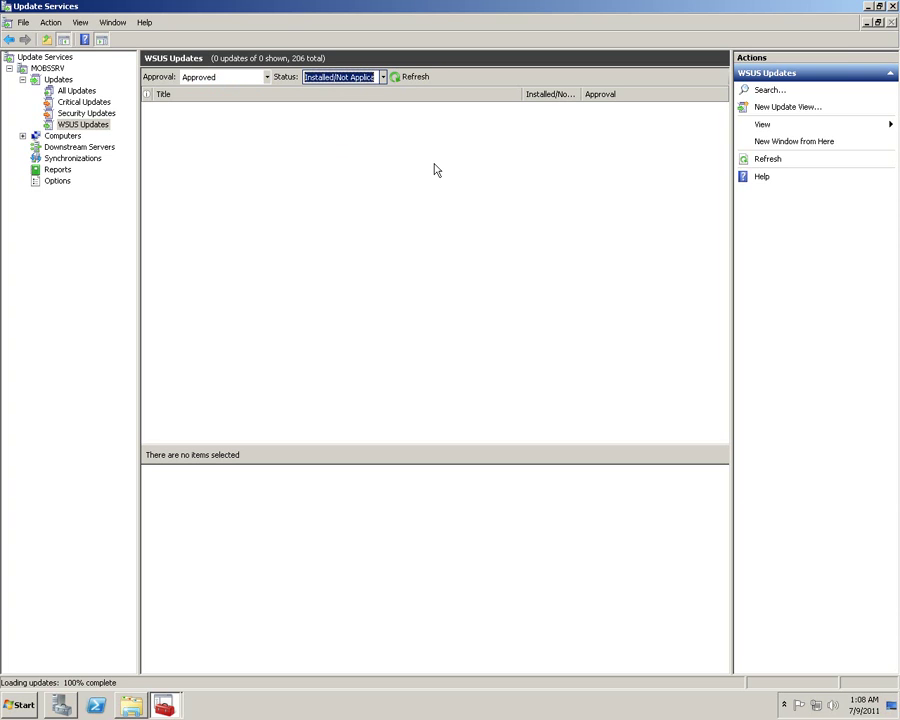
- Check WSUS Updates for approved updates with status Failed or Needed, and look through the server's Options list
{"action": "left_click", "coordinate": [382, 77]}
{"action": "left_click", "coordinate": [350, 89]}
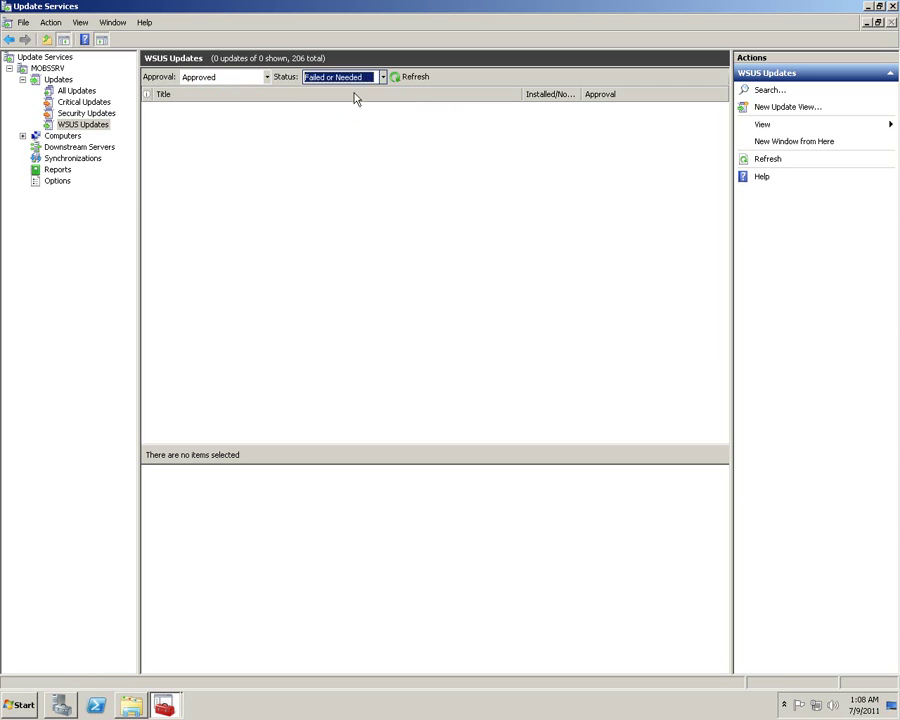
{"action": "left_click", "coordinate": [47, 183]}
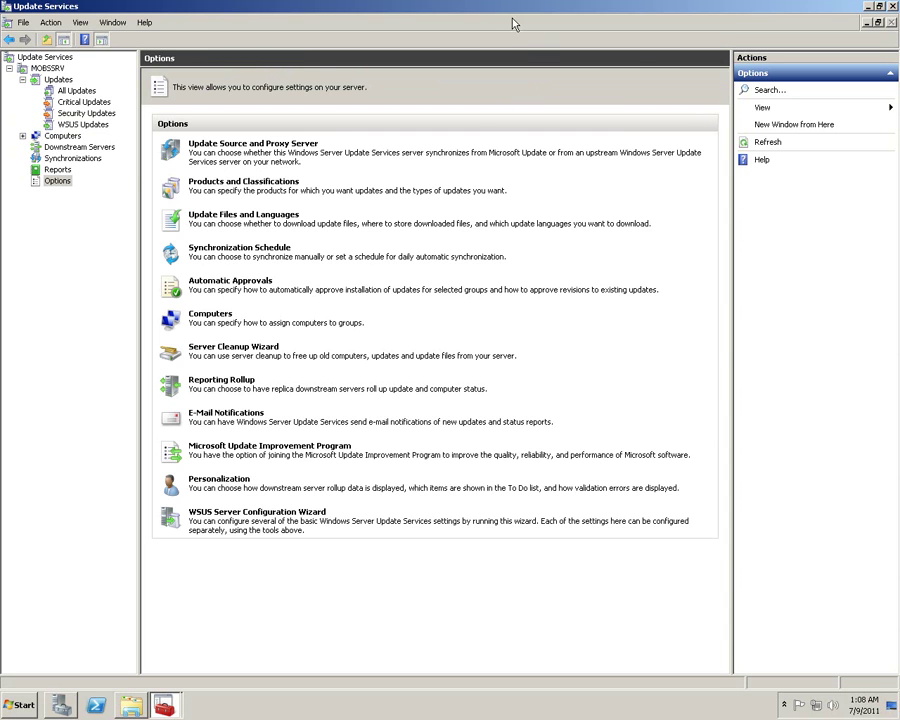
{"action": "double_click", "coordinate": [460, 7]}
{"action": "left_click", "coordinate": [227, 352]}
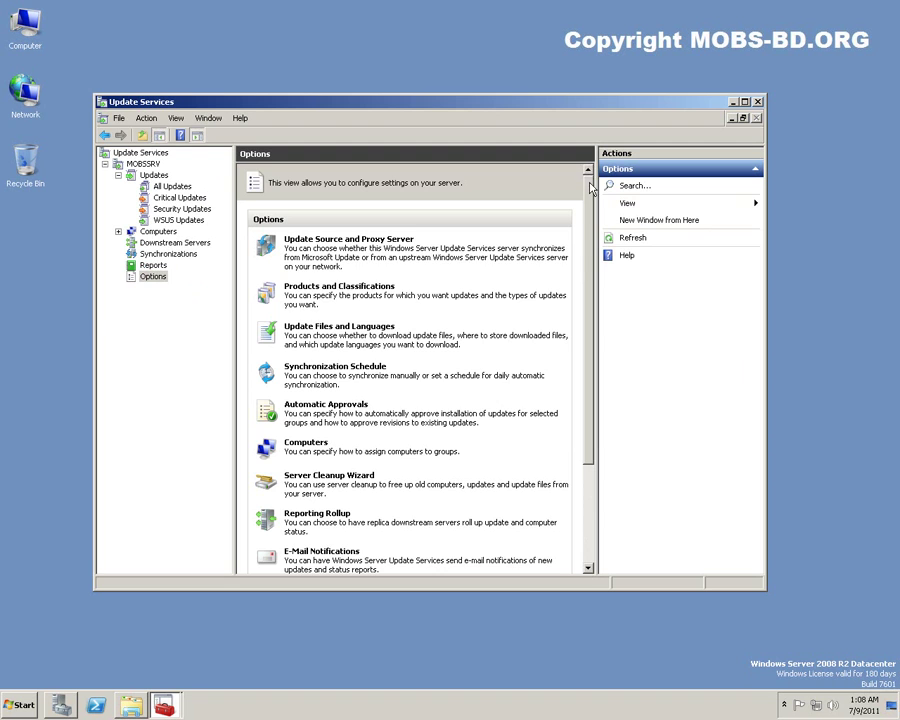
{"action": "scroll", "coordinate": [588, 363], "scroll_direction": "down", "scroll_amount": 3}
{"action": "scroll", "coordinate": [591, 228], "scroll_direction": "up", "scroll_amount": 3}
- Filter All Updates to Approved with status Any, refresh the list, and inspect the details of KB977165 and the x64 update KB980195
{"action": "left_click", "coordinate": [139, 328]}
{"action": "left_click", "coordinate": [170, 187]}
{"action": "left_click", "coordinate": [315, 178]}
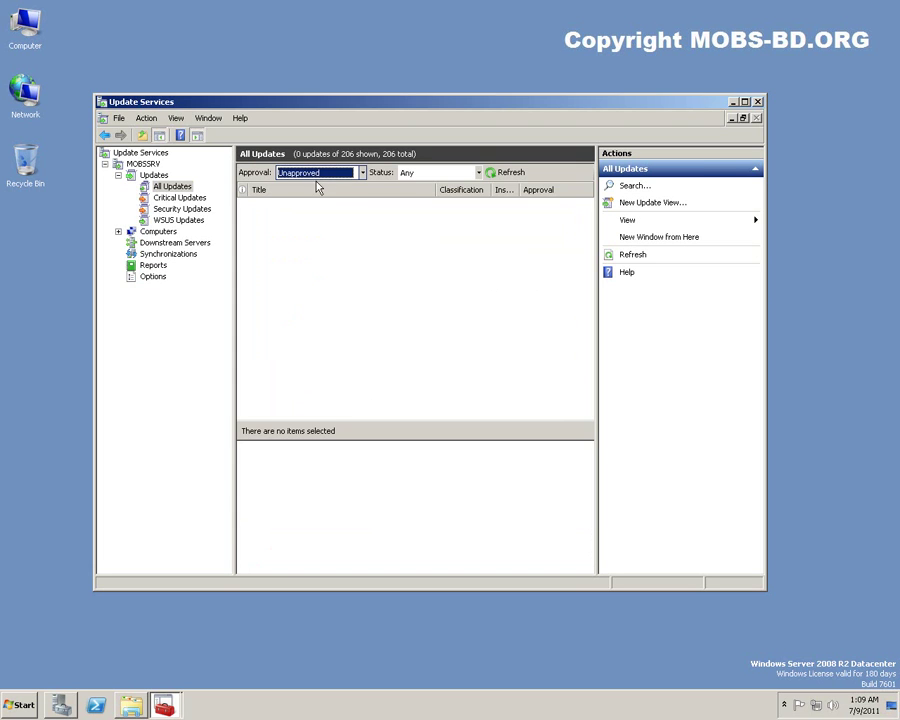
{"action": "left_click", "coordinate": [363, 173]}
{"action": "left_click", "coordinate": [338, 195]}
{"action": "left_click", "coordinate": [479, 174]}
{"action": "left_click", "coordinate": [479, 174]}
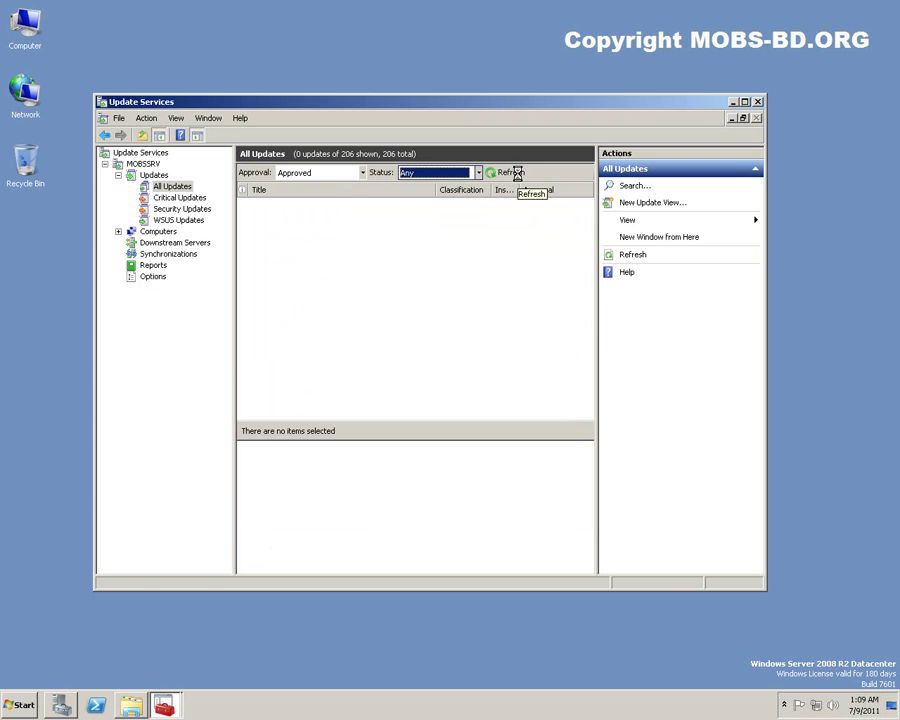
{"action": "left_click", "coordinate": [512, 173]}
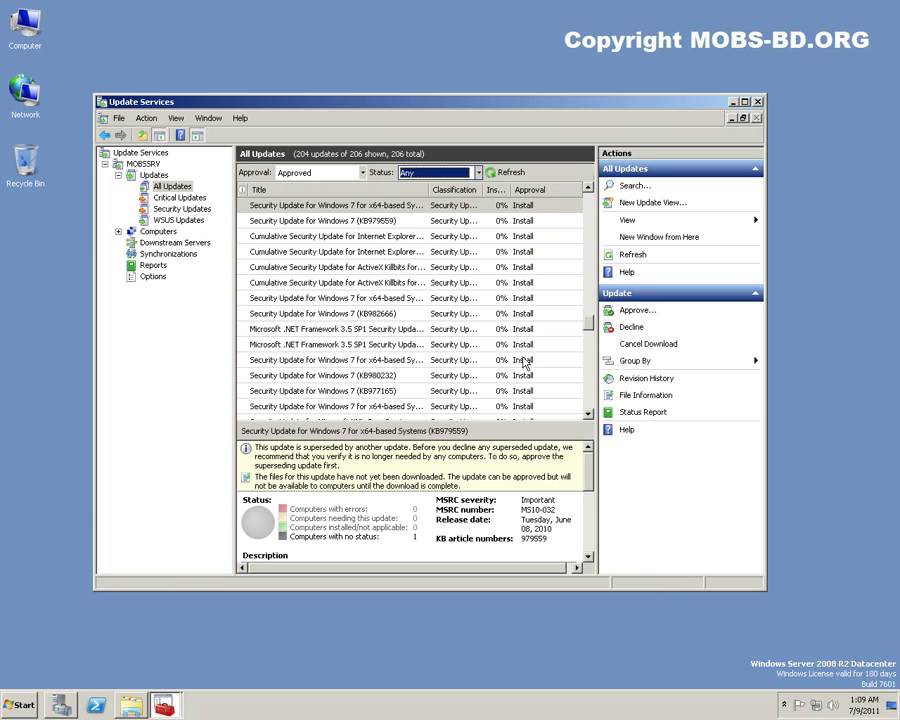
{"action": "left_click", "coordinate": [408, 392]}
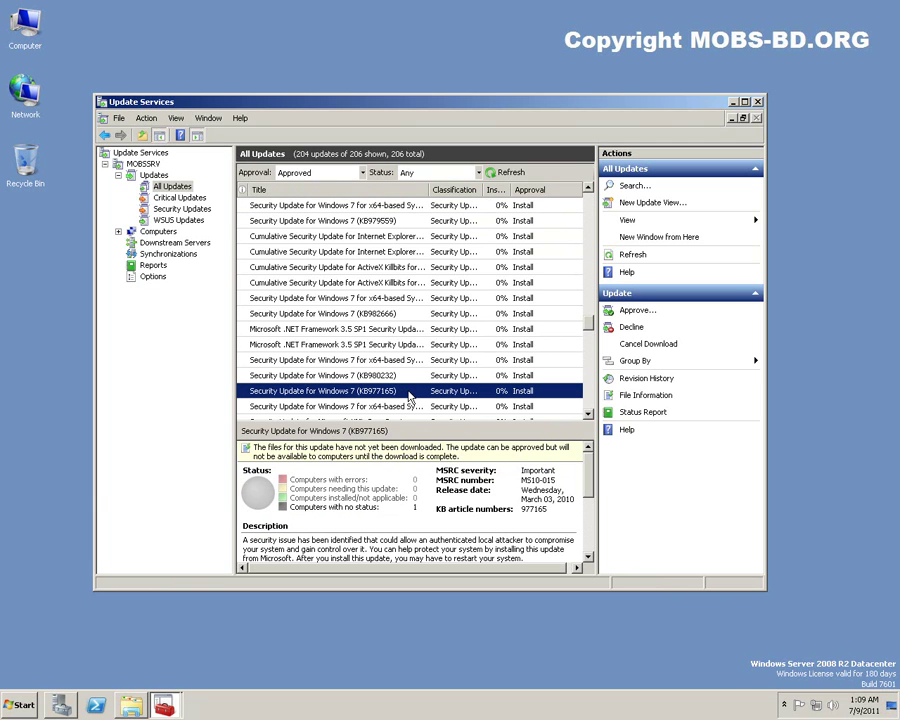
{"action": "left_click", "coordinate": [427, 268]}
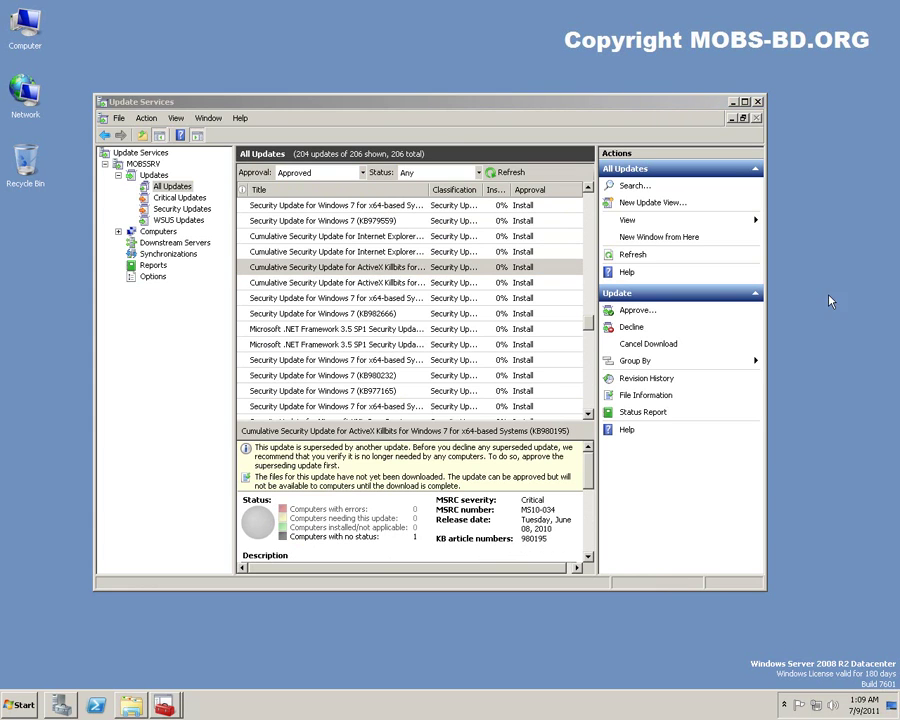
- Try to close the Update Services console
{"action": "left_click", "coordinate": [758, 102]}
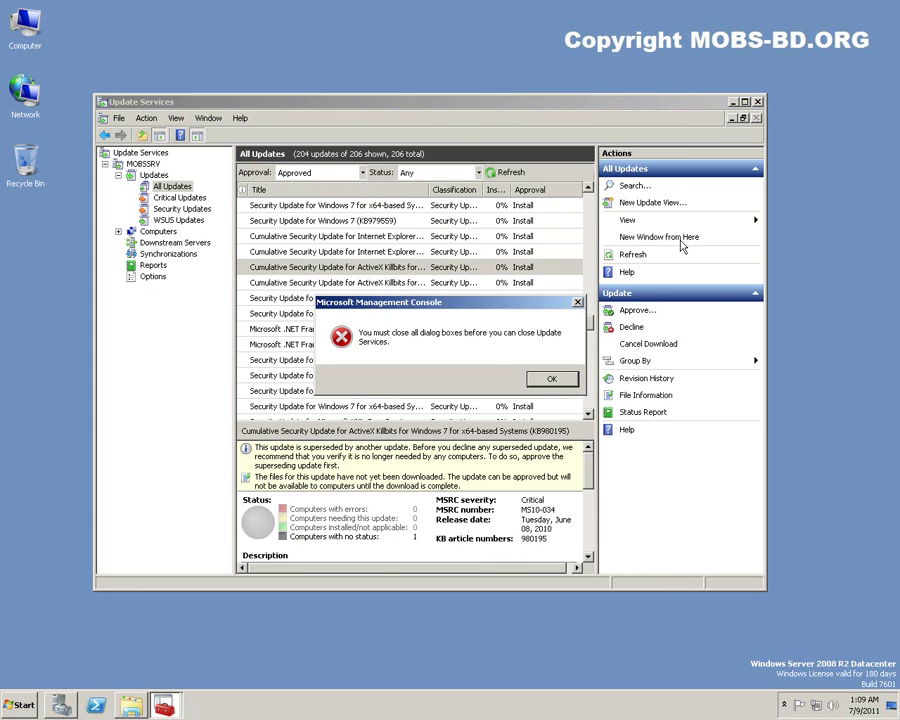
{"action": "left_click", "coordinate": [545, 377]}
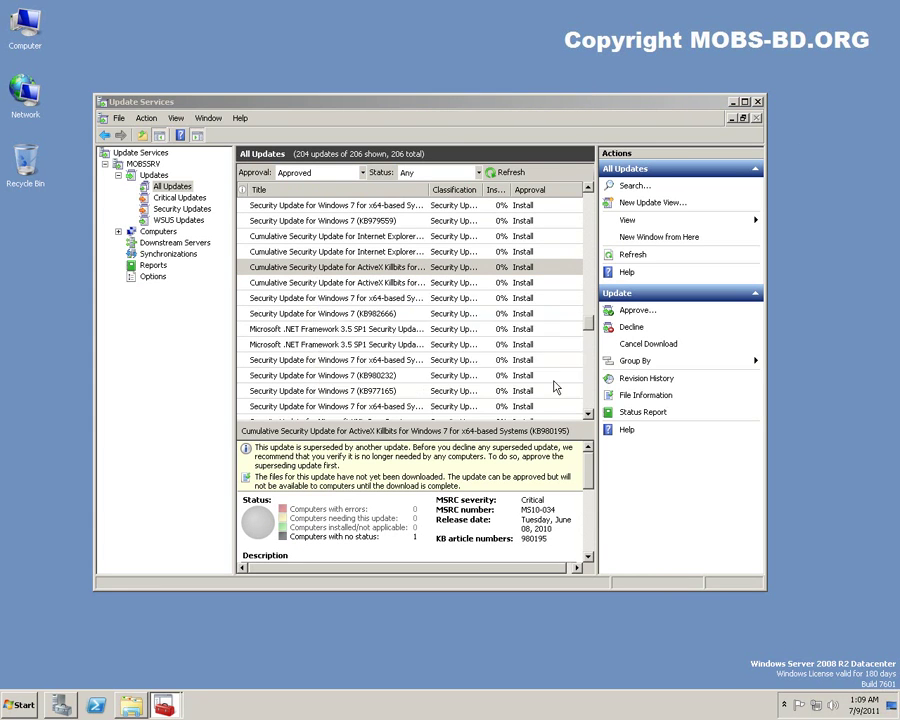
{"action": "left_click", "coordinate": [427, 299]}
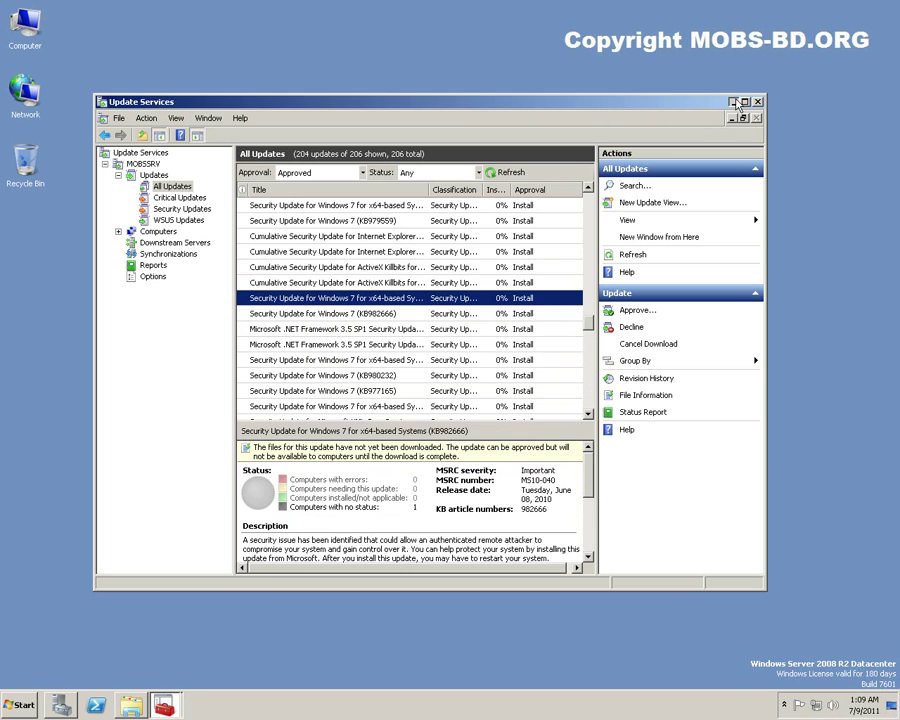
{"action": "left_click", "coordinate": [758, 102]}
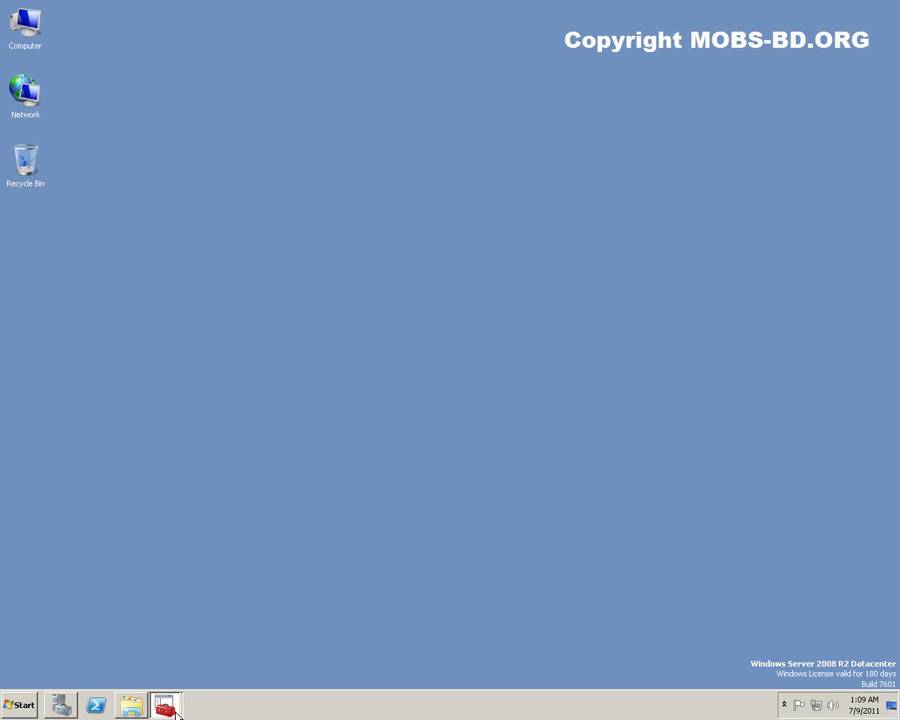
- Bring up the open Updates Report for KB2483614, enlarge it to read the whole status report, and close it
{"action": "mouse_move", "coordinate": [164, 706]}
{"action": "left_click", "coordinate": [185, 652]}
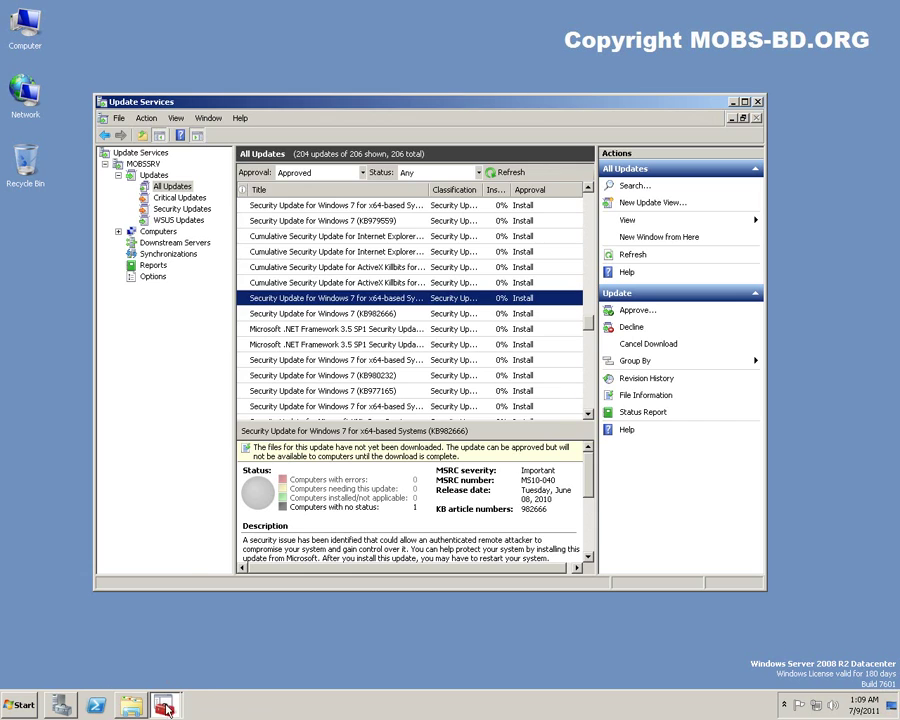
{"action": "left_click", "coordinate": [165, 676]}
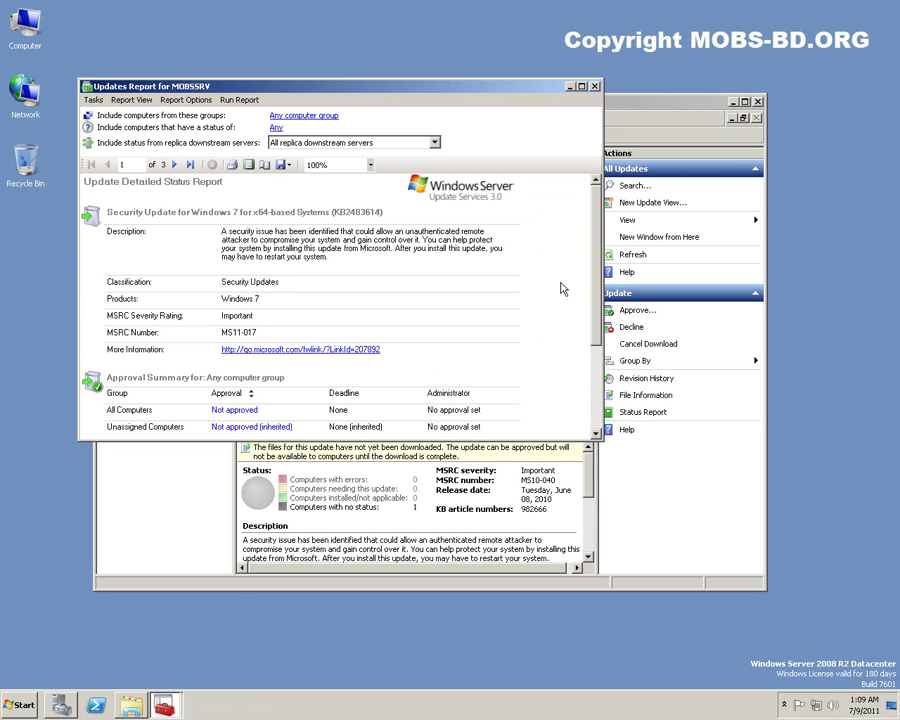
{"action": "left_click_drag", "start_coordinate": [601, 439], "coordinate": [660, 644]}
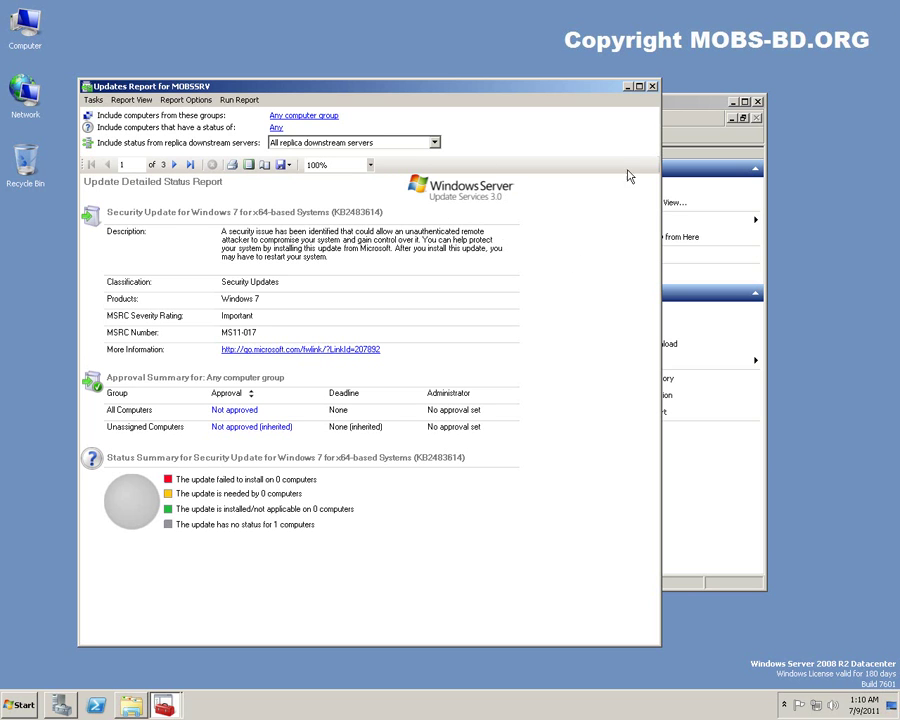
{"action": "left_click", "coordinate": [652, 87]}
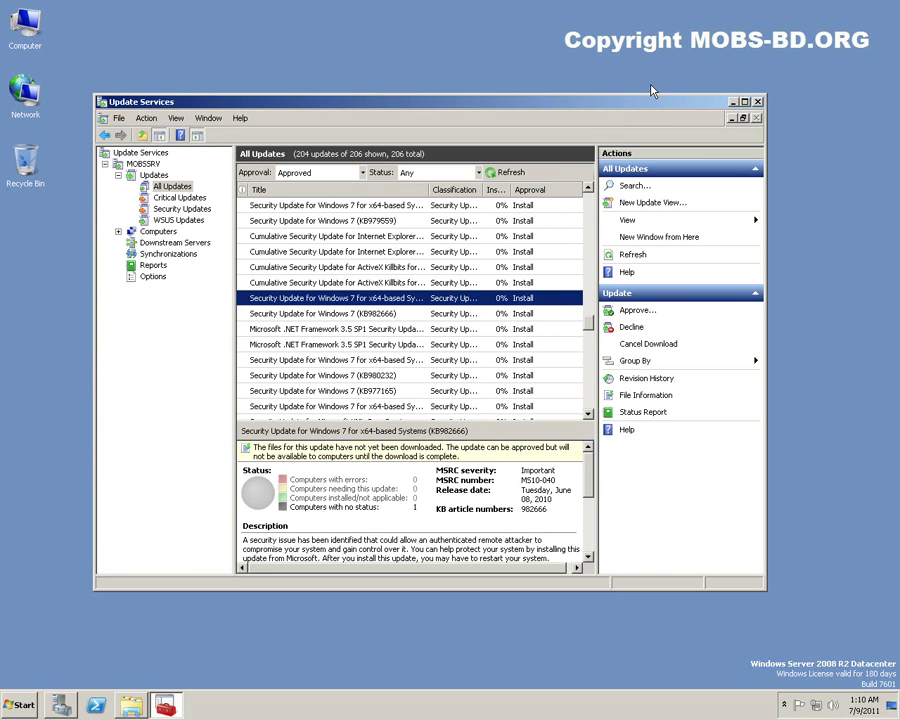
- Review the approved updates from the start of the All Updates list, and close the Update Services console
{"action": "double_click", "coordinate": [495, 100]}
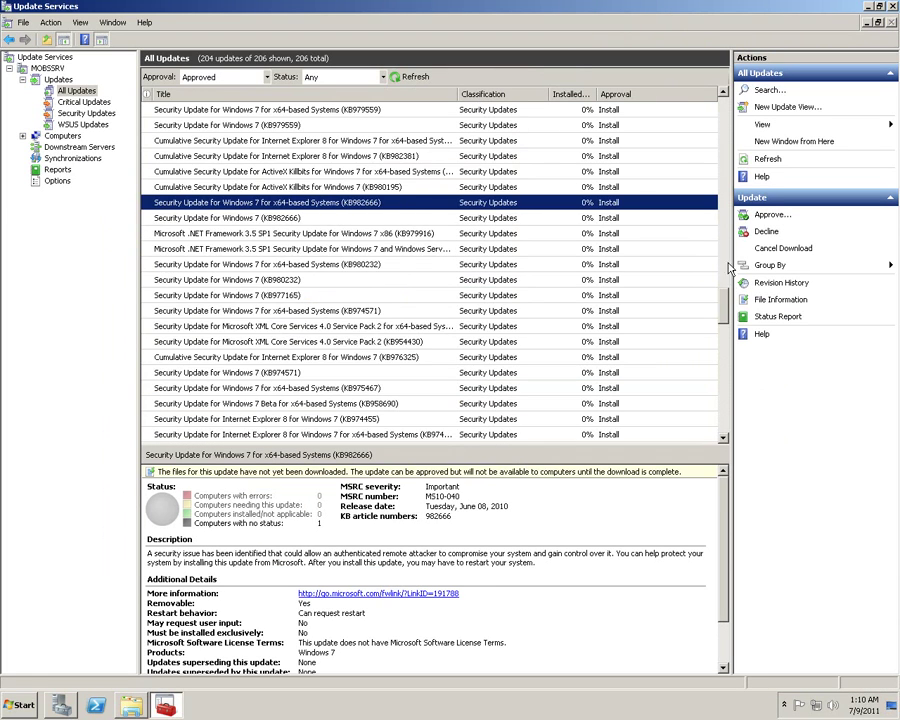
{"action": "left_click_drag", "start_coordinate": [722, 307], "coordinate": [722, 123]}
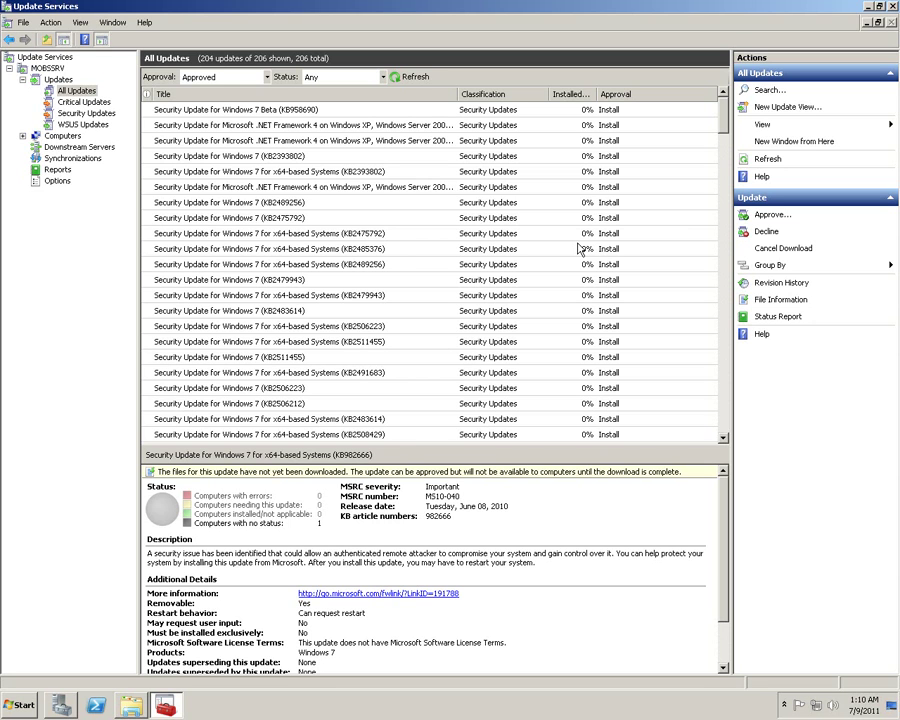
{"action": "double_click", "coordinate": [417, 6]}
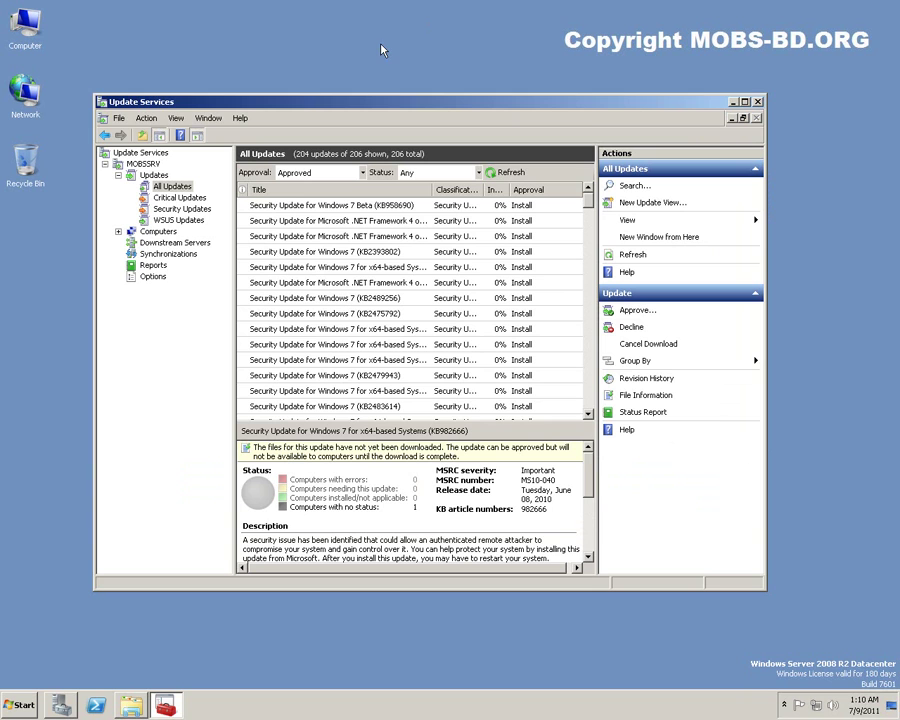
{"action": "left_click", "coordinate": [757, 102]}
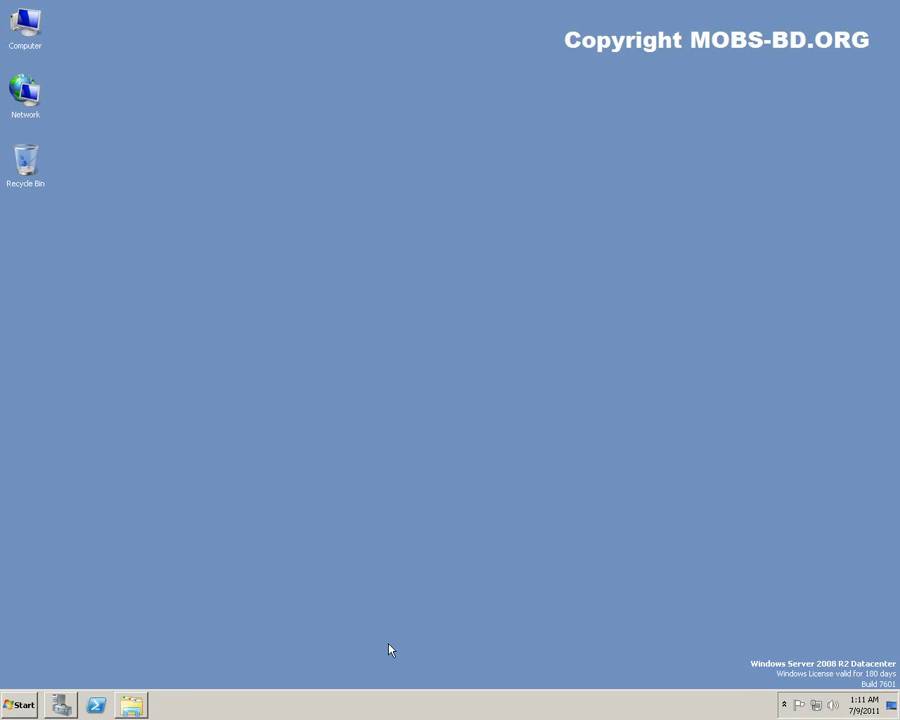
- Connect to fe80::c146:c768:52c5:8afd with Remote Desktop Connection, entering the account password
{"action": "left_click", "coordinate": [19, 705]}
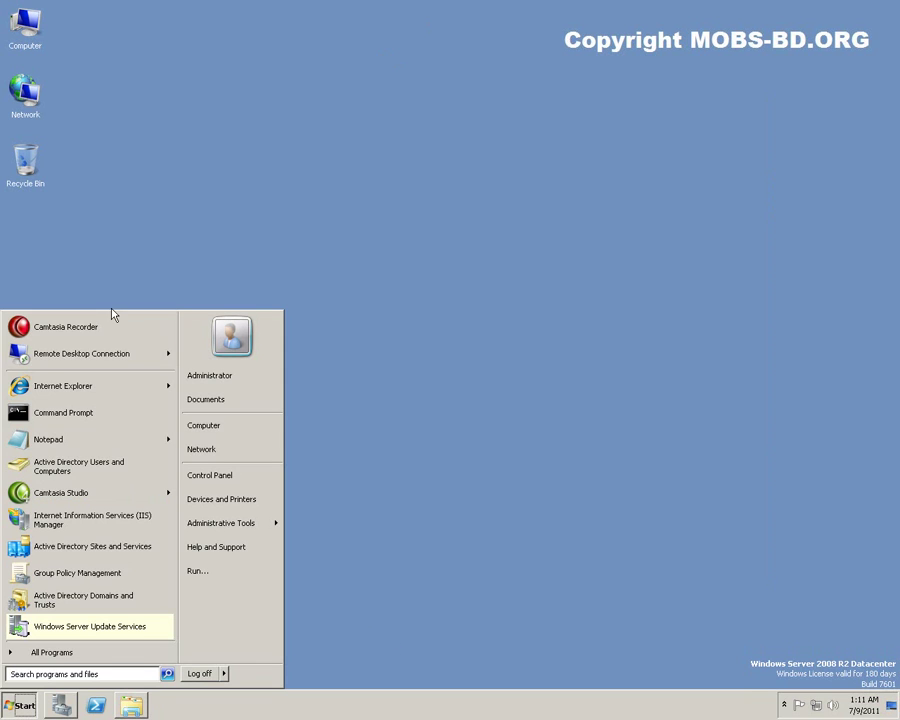
{"action": "left_click", "coordinate": [71, 354]}
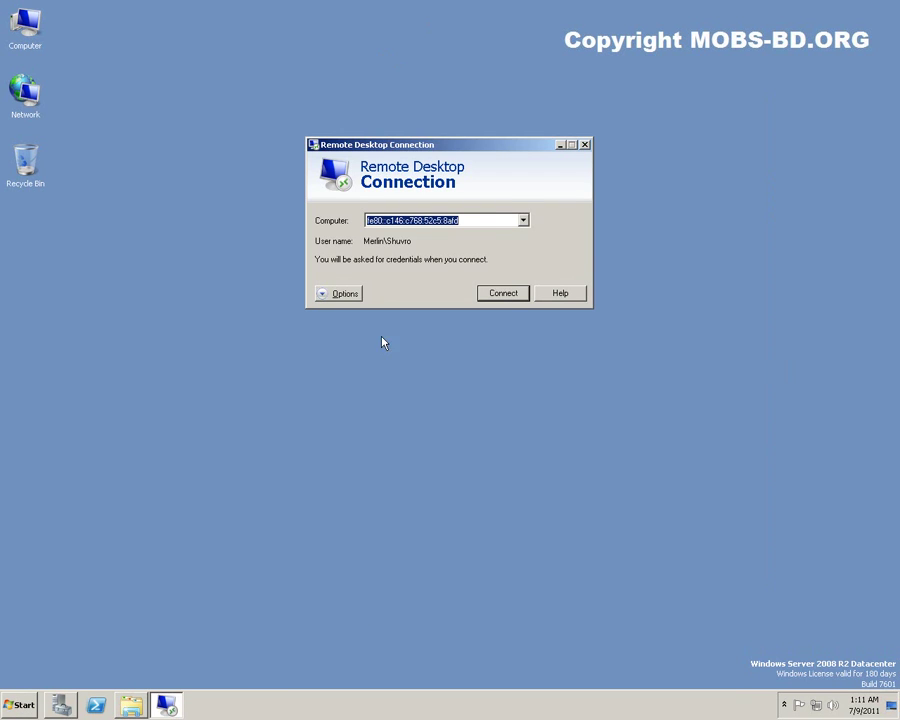
{"action": "left_click", "coordinate": [505, 297]}
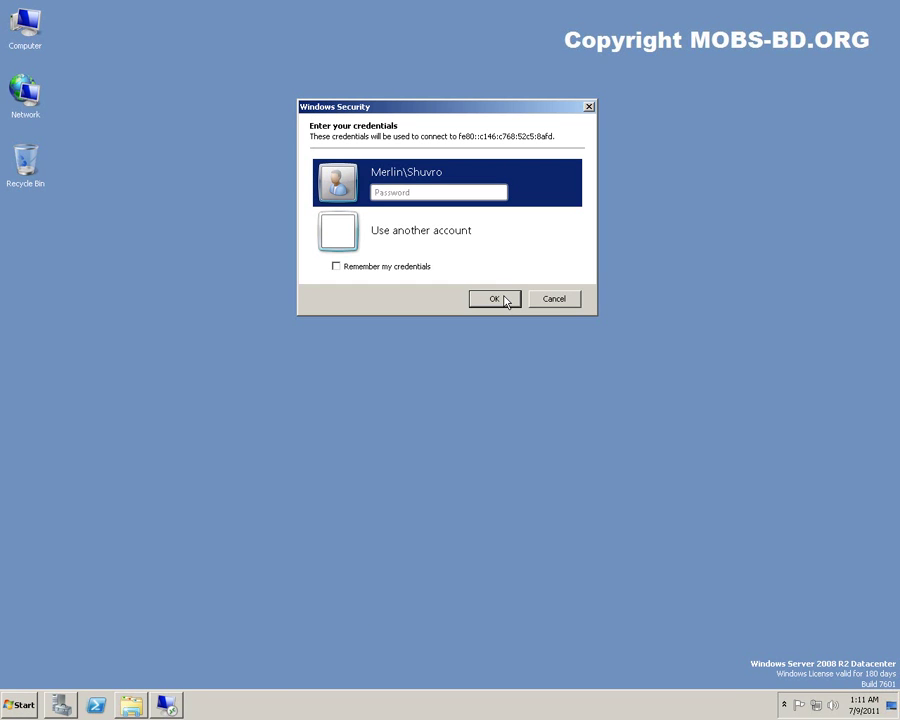
{"action": "type", "text": "*********"}
{"action": "key", "text": "Return"}
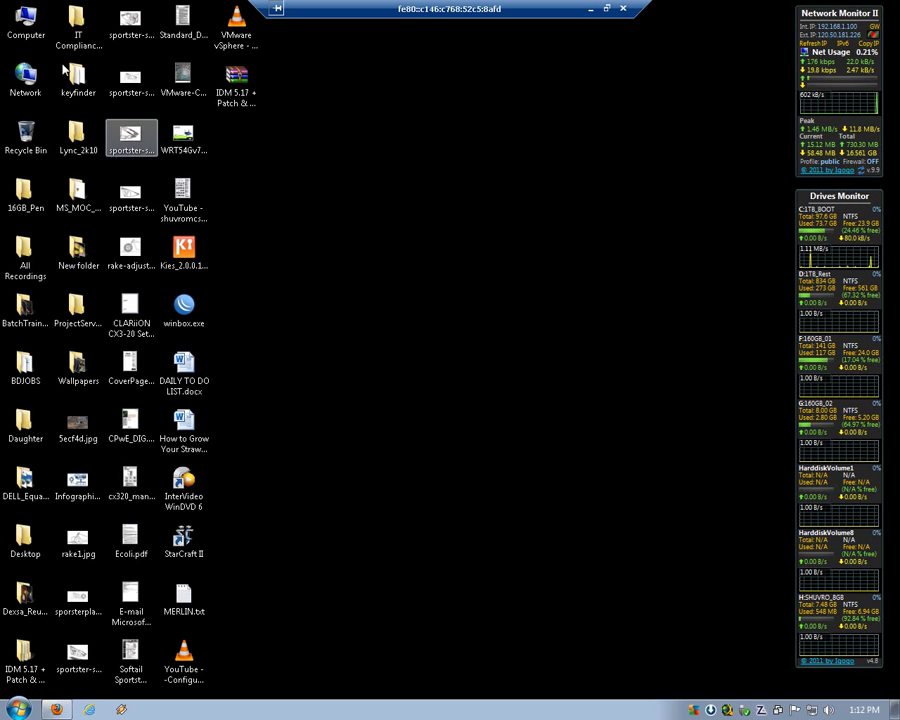
- Check the remote computer's Windows edition and workgroup in its system properties, and close them
{"action": "right_click", "coordinate": [21, 12]}
{"action": "left_click", "coordinate": [115, 164]}
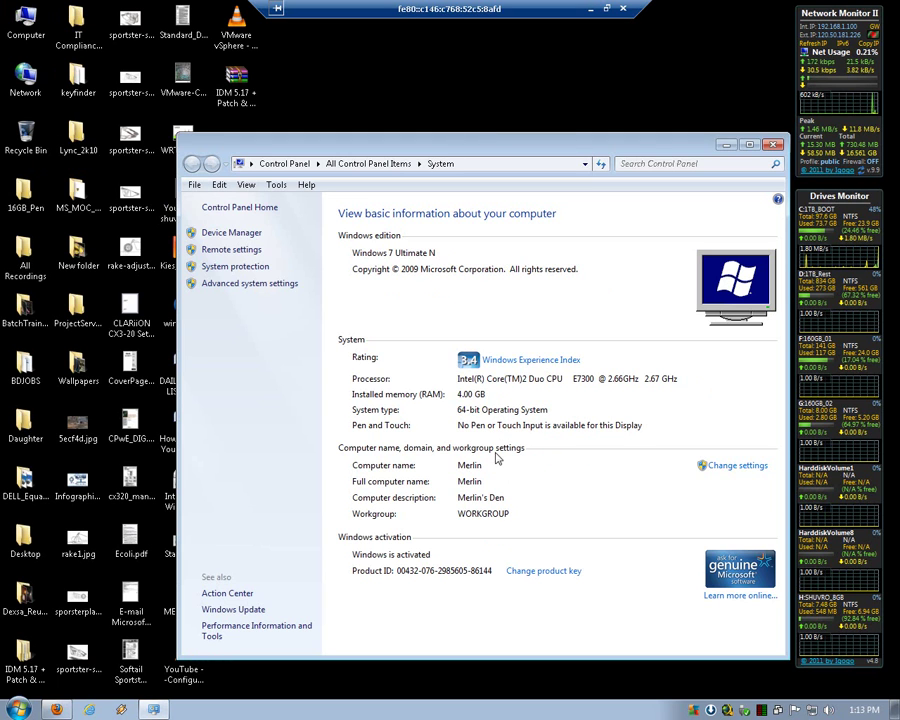
{"action": "left_click", "coordinate": [774, 146]}
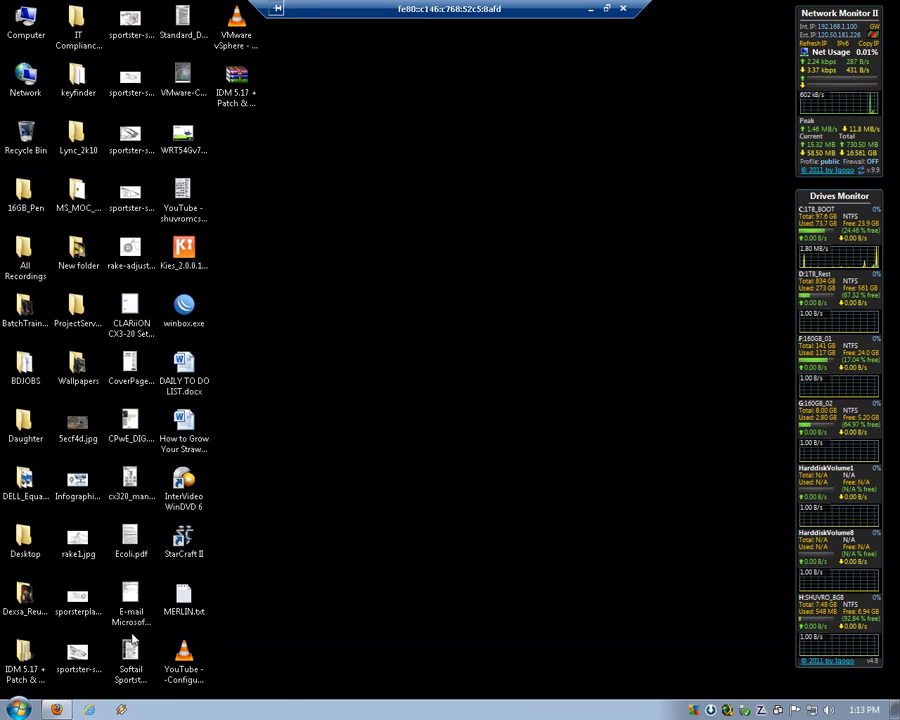
- Launch the Local Group Policy Editor on the remote computer, maximize it and widen the policy tree
{"action": "left_click", "coordinate": [20, 710]}
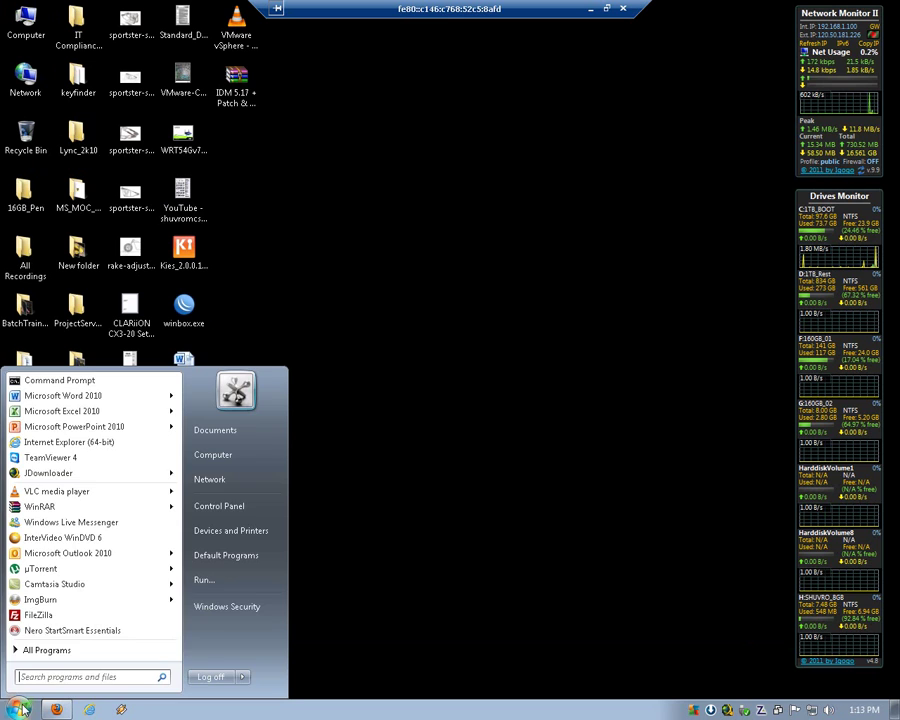
{"action": "left_click", "coordinate": [204, 580]}
{"action": "left_click", "coordinate": [120, 667]}
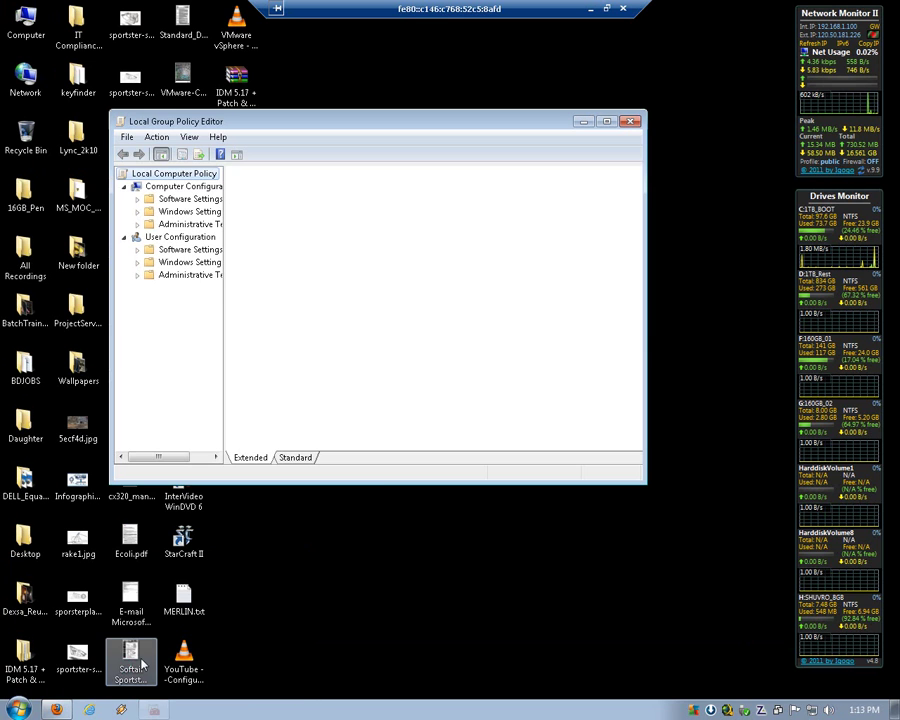
{"action": "double_click", "coordinate": [240, 122]}
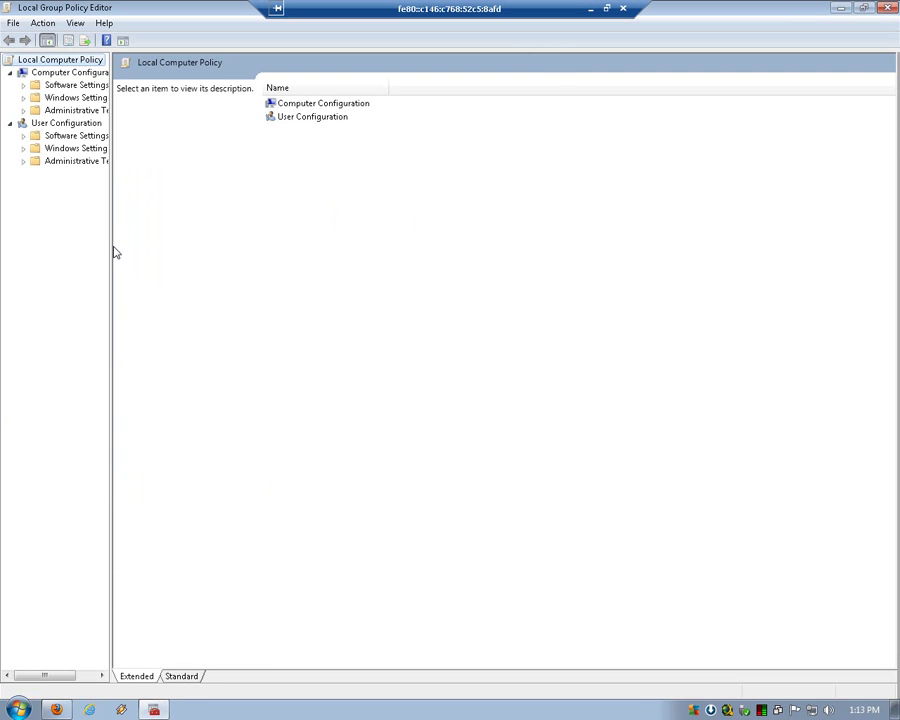
{"action": "left_click_drag", "start_coordinate": [111, 249], "coordinate": [206, 258]}
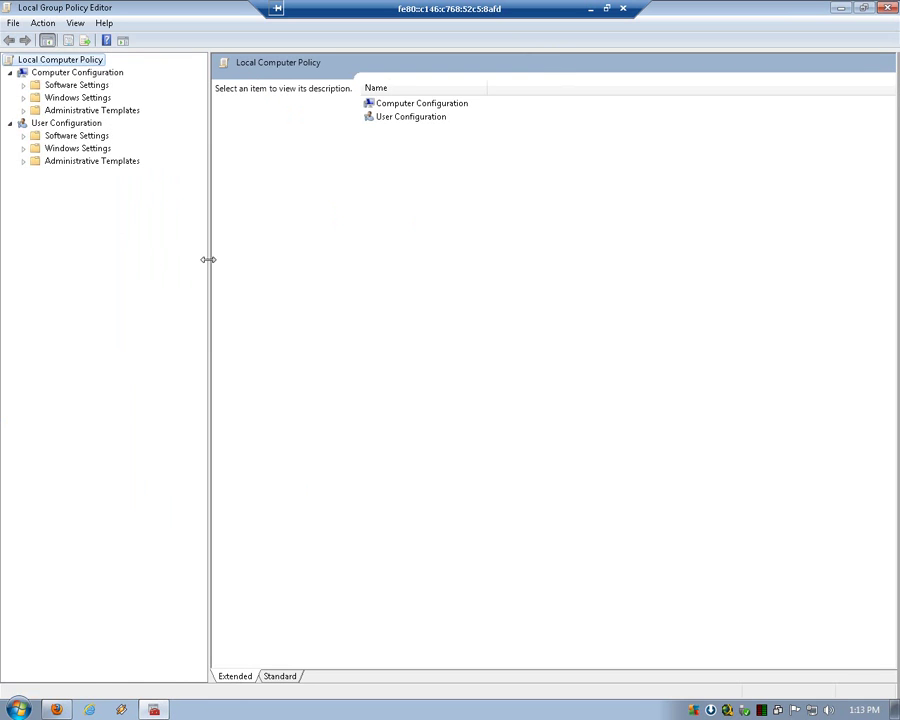
- Show the Windows Update policies under Computer Configuration, Administrative Templates, Windows Components
{"action": "left_click", "coordinate": [24, 111]}
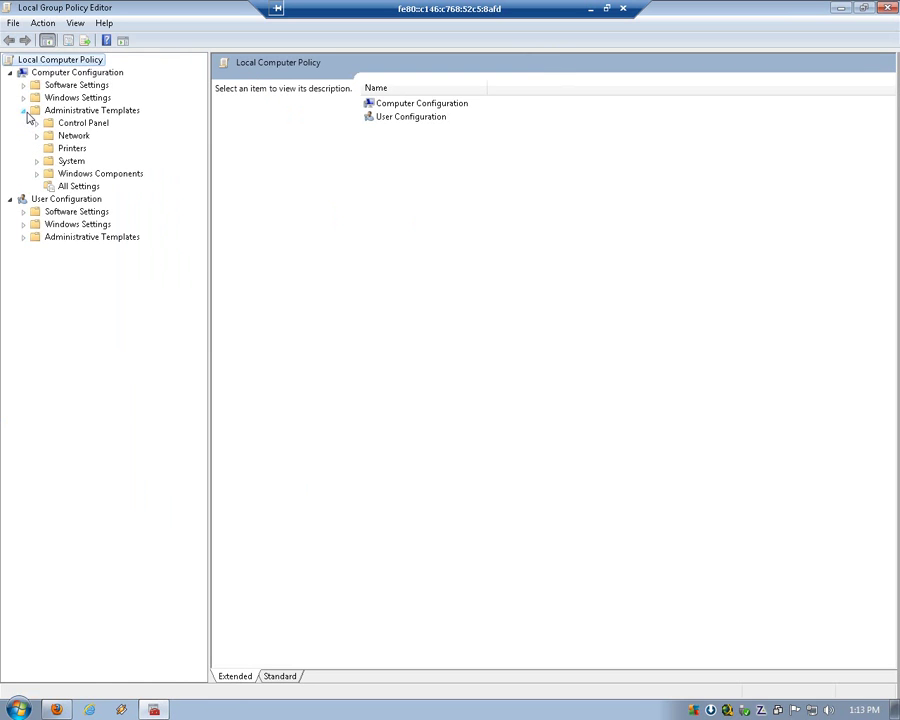
{"action": "left_click", "coordinate": [90, 175]}
{"action": "left_click", "coordinate": [440, 400]}
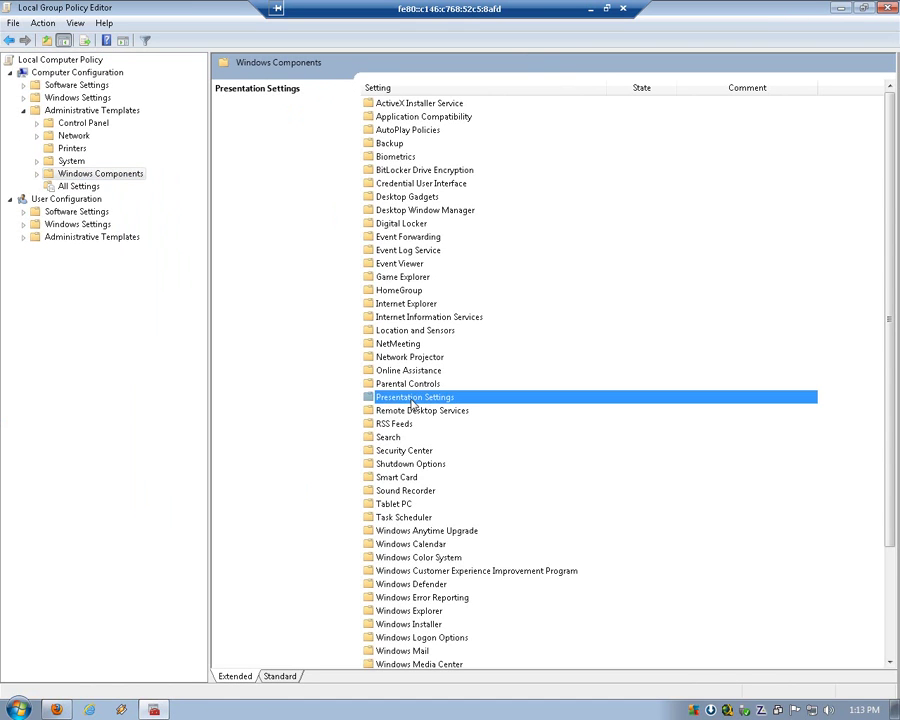
{"action": "scroll", "coordinate": [420, 398], "scroll_direction": "down", "scroll_amount": 4}
{"action": "double_click", "coordinate": [418, 655]}
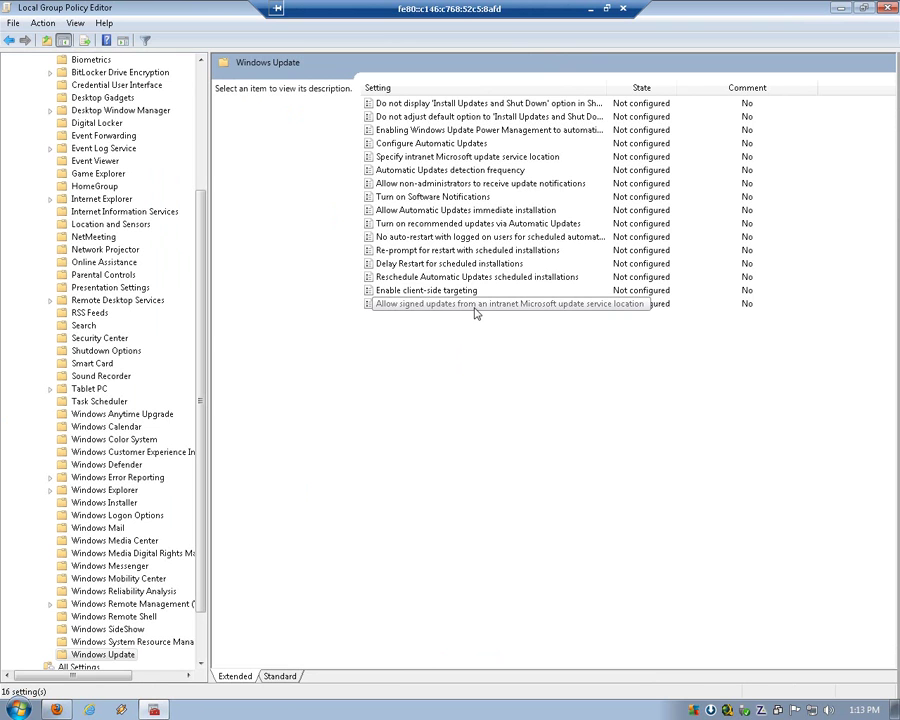
{"action": "left_click", "coordinate": [458, 160]}
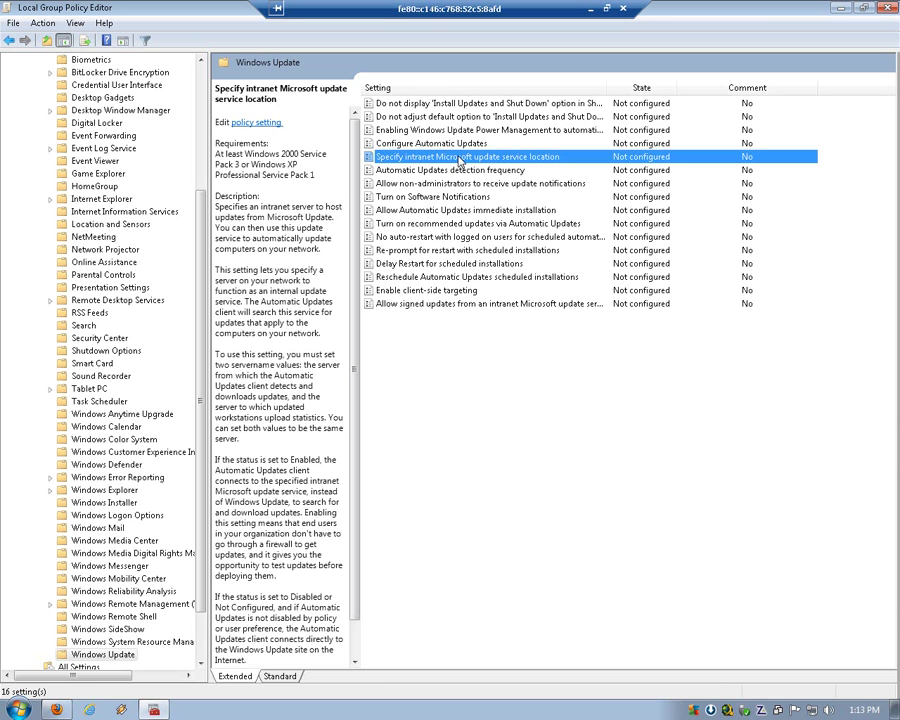
{"action": "double_click", "coordinate": [472, 157]}
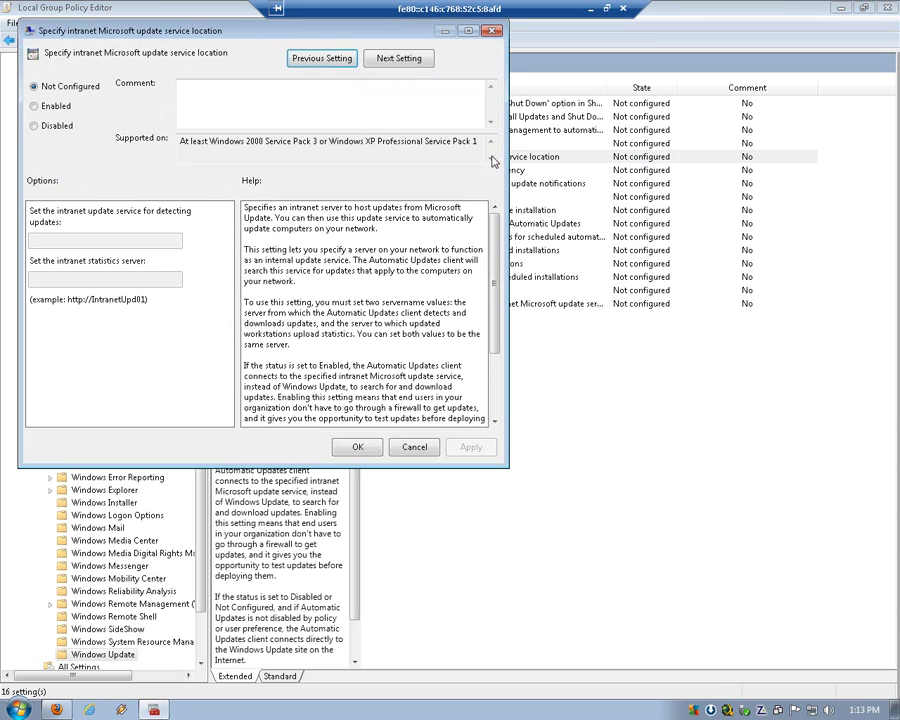
{"action": "left_click_drag", "start_coordinate": [242, 32], "coordinate": [421, 162]}
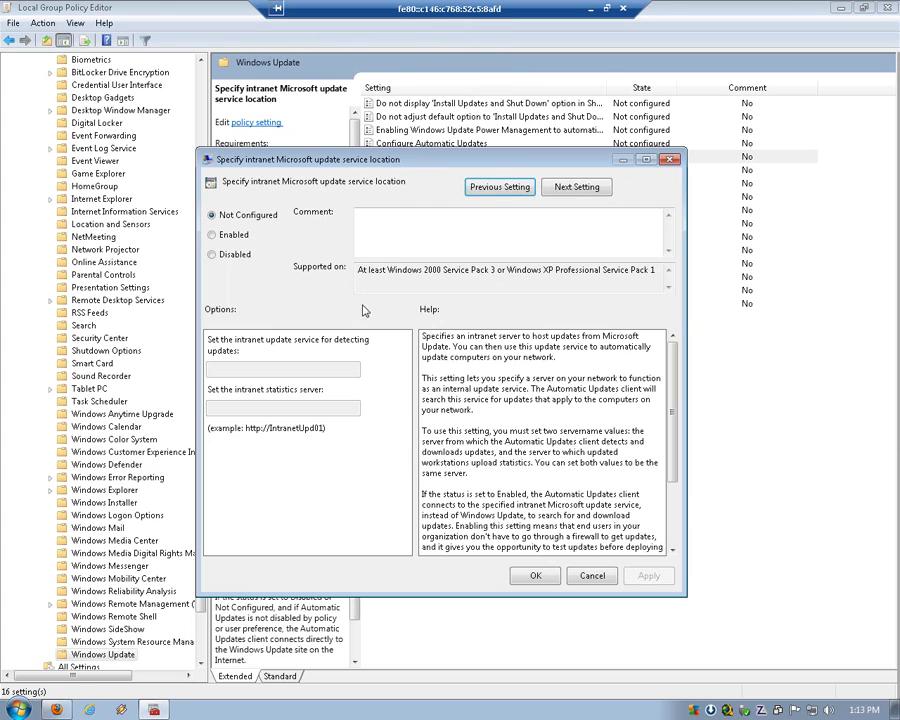
{"action": "left_click", "coordinate": [213, 234]}
{"action": "left_click", "coordinate": [295, 370]}
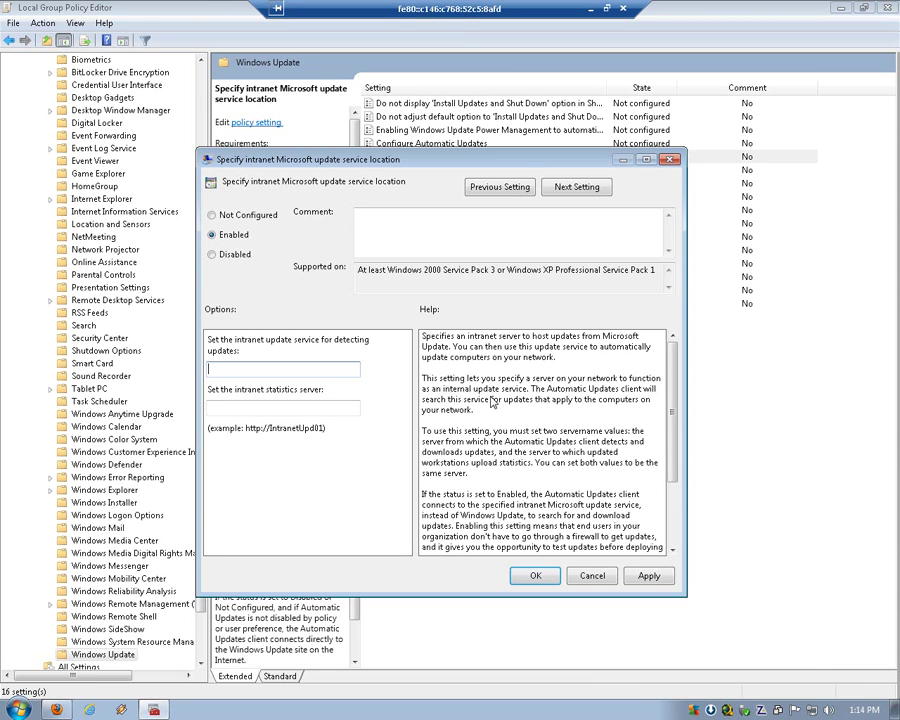
{"action": "type", "text": "http:192.168.1.120"}
{"action": "key", "text": "ctrl+a"}
{"action": "left_click", "coordinate": [208, 369]}
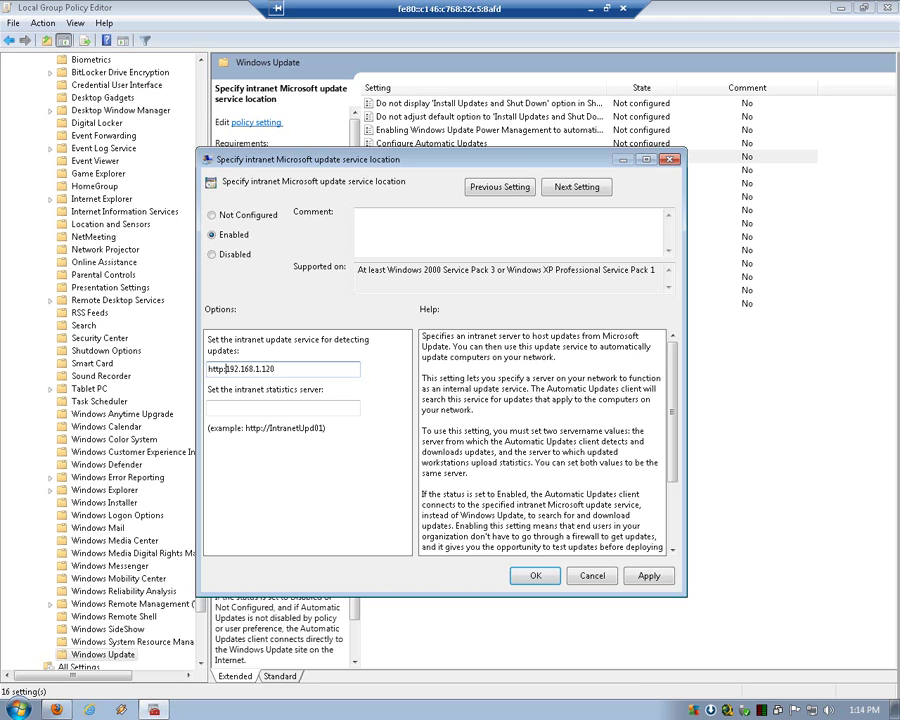
{"action": "type", "text": "//"}
{"action": "key", "text": "ctrl+a"}
{"action": "key", "text": "ctrl+c"}
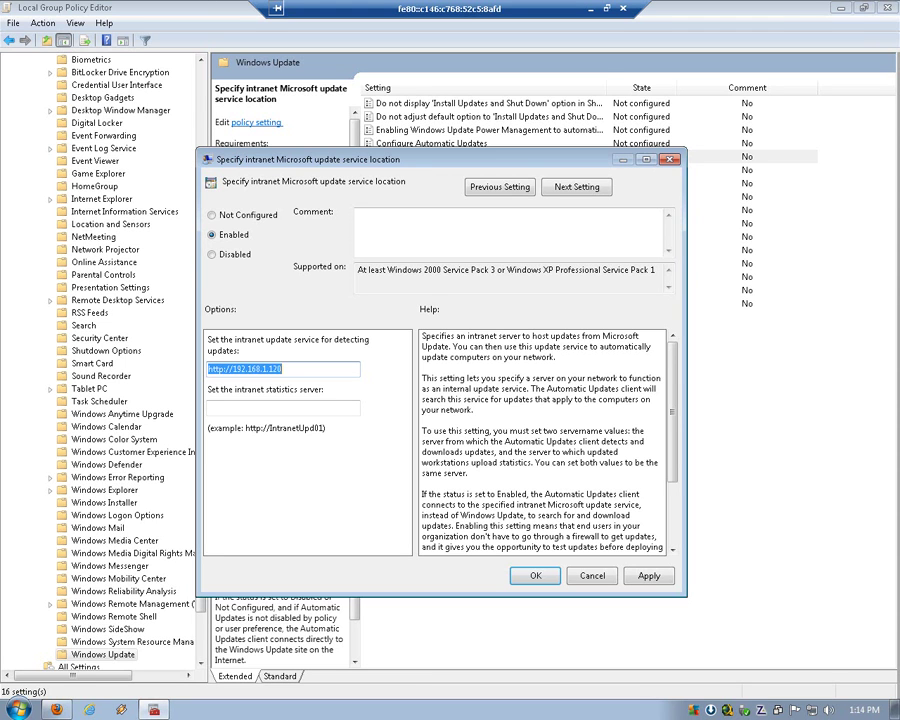
{"action": "left_click", "coordinate": [284, 408]}
{"action": "key", "text": "ctrl+v"}
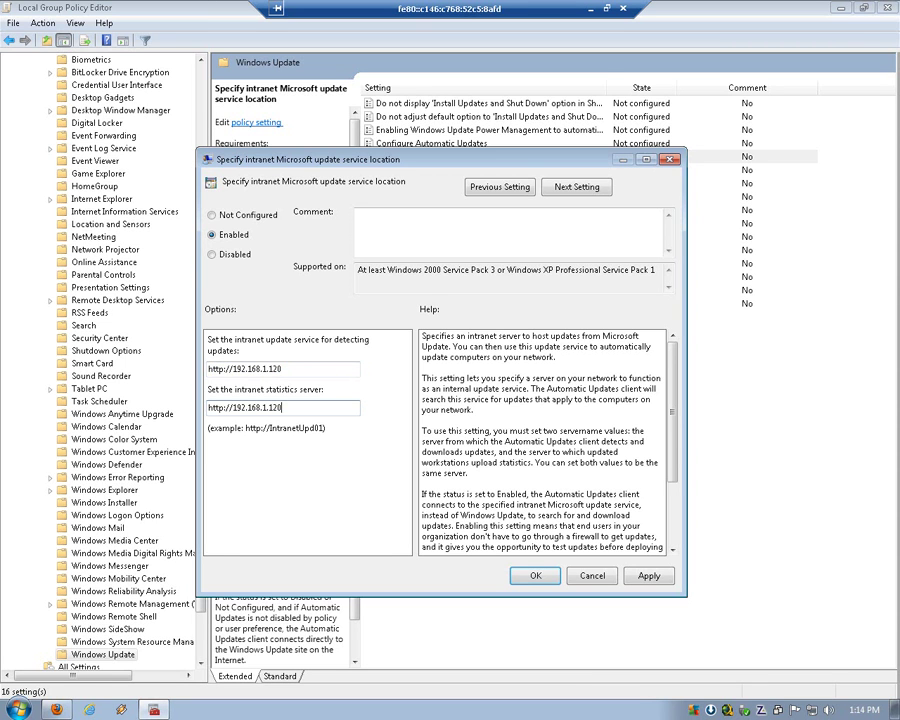
{"action": "left_click", "coordinate": [647, 575]}
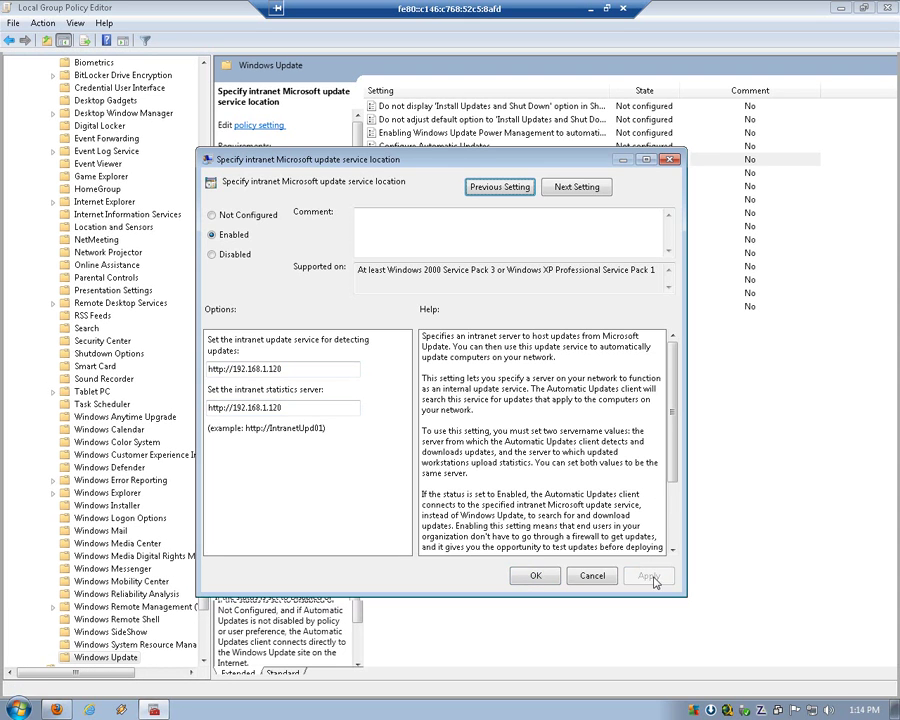
{"action": "left_click", "coordinate": [536, 577]}
{"action": "left_click", "coordinate": [536, 577]}
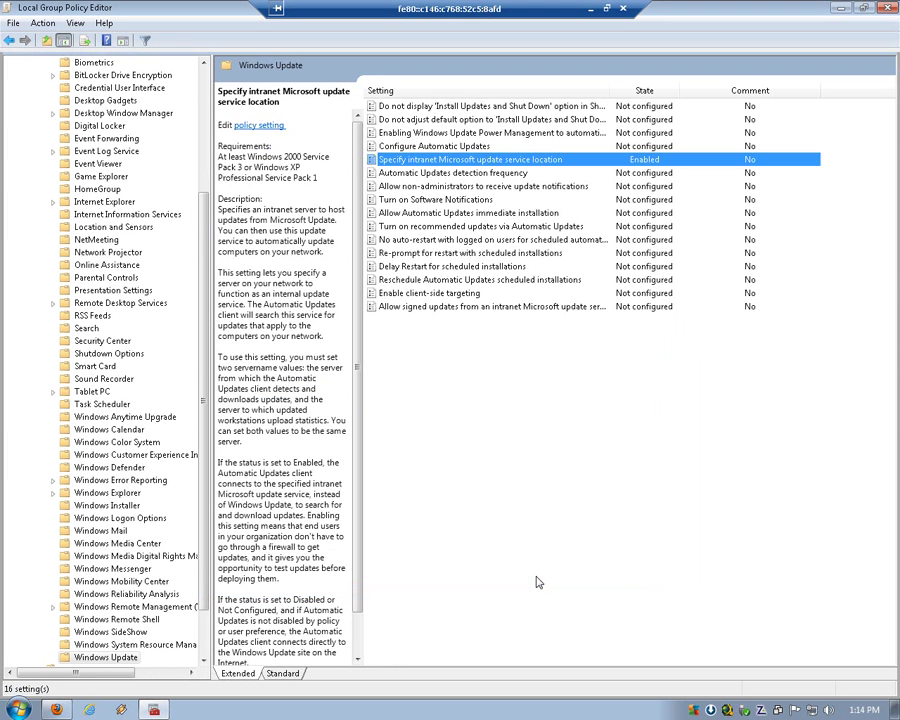
{"action": "left_click", "coordinate": [693, 421]}
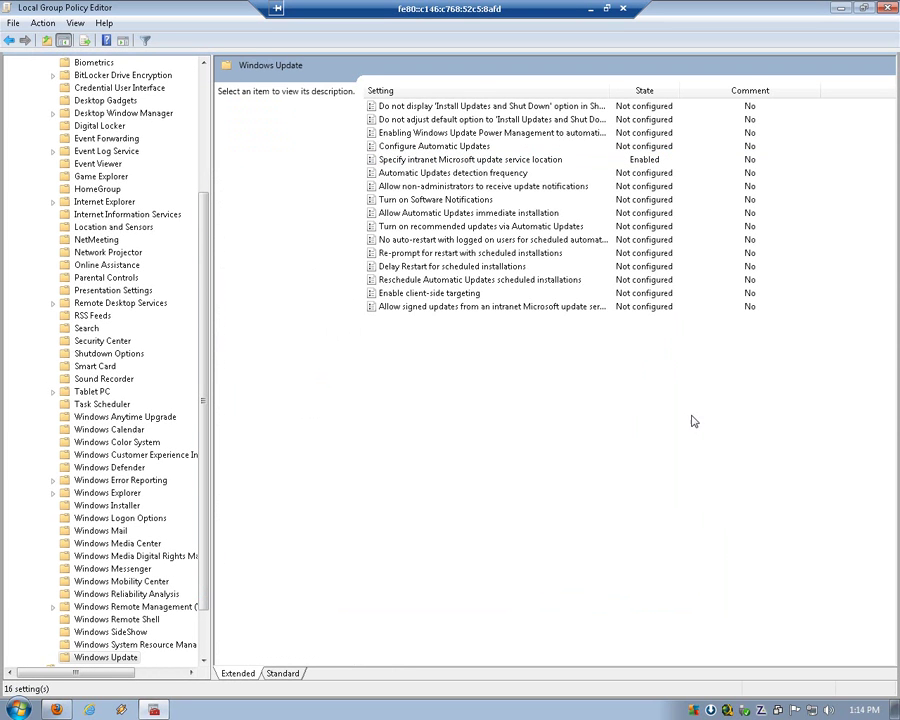
{"action": "double_click", "coordinate": [545, 162]}
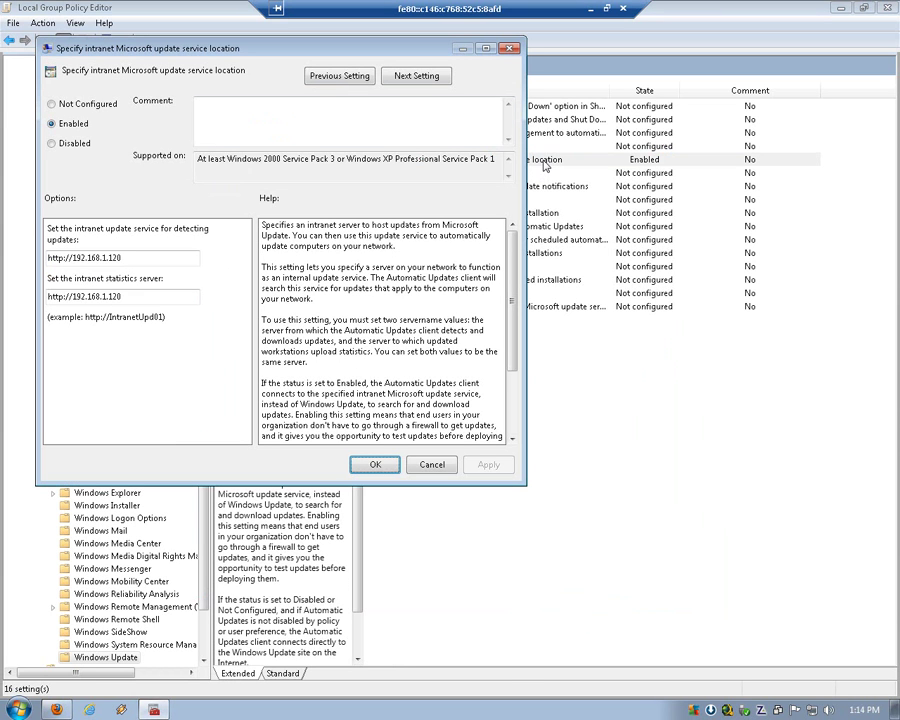
{"action": "left_click", "coordinate": [62, 144]}
{"action": "left_click", "coordinate": [56, 104]}
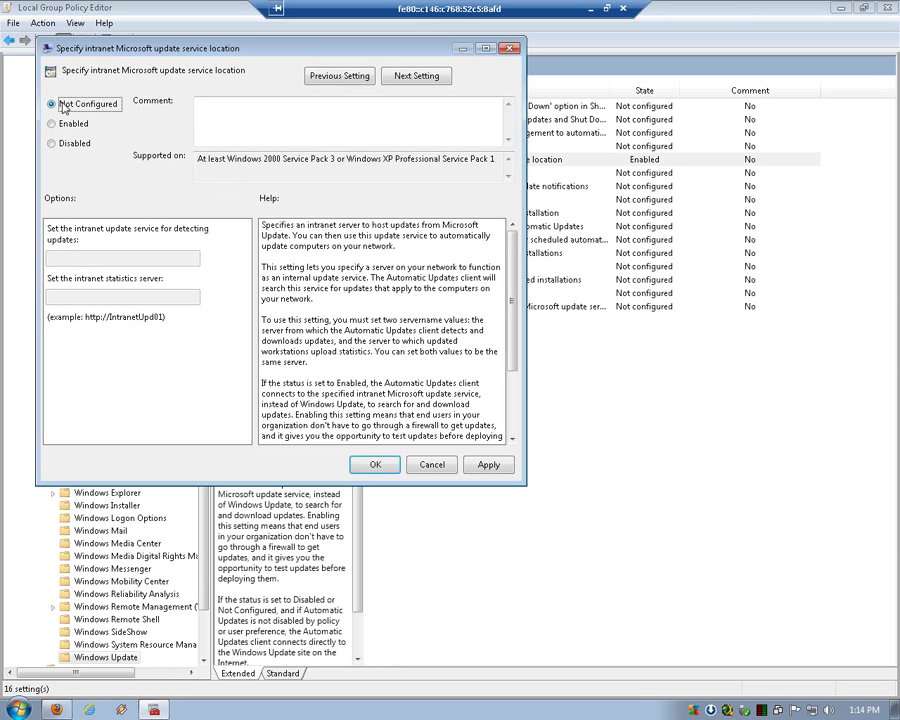
{"action": "left_click", "coordinate": [431, 465]}
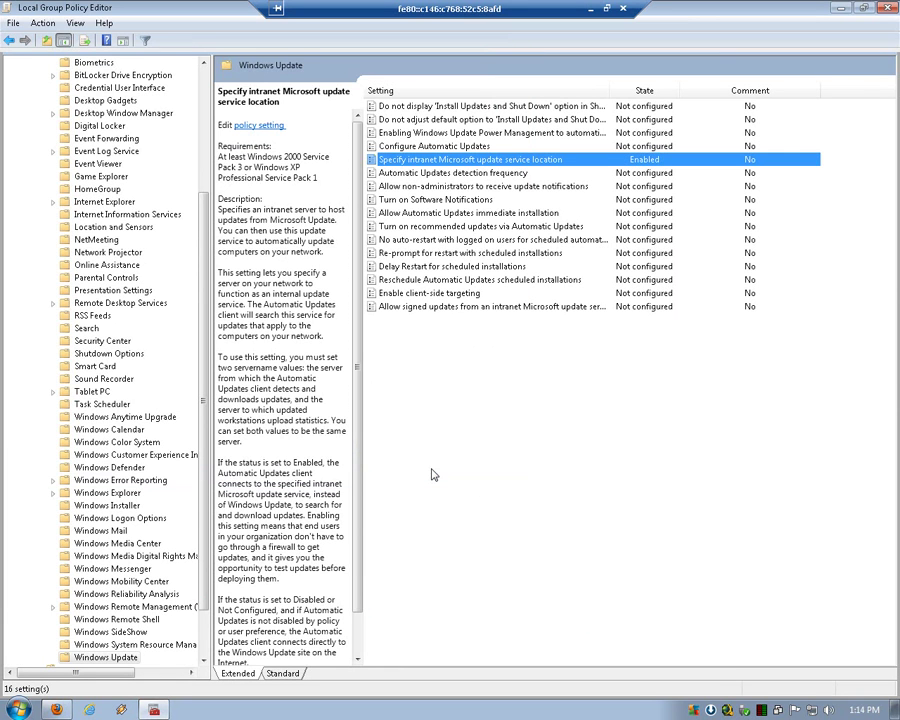
- Set the Specify intranet Microsoft update service location policy back to Not Configured and apply the change
{"action": "double_click", "coordinate": [567, 159]}
{"action": "left_click", "coordinate": [89, 125]}
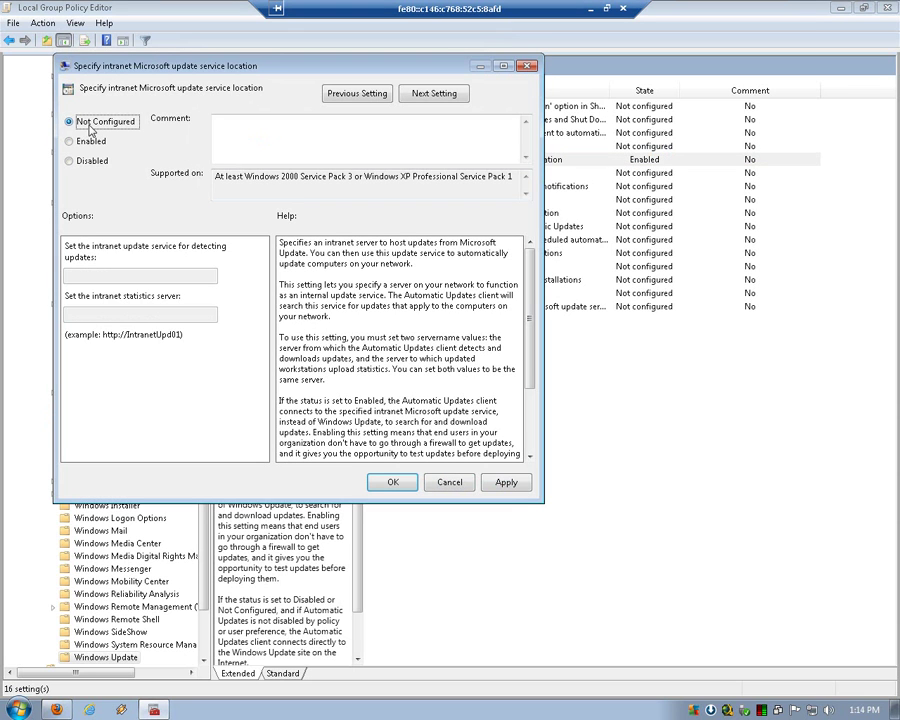
{"action": "left_click", "coordinate": [506, 484]}
{"action": "left_click", "coordinate": [393, 484]}
{"action": "left_click", "coordinate": [393, 546]}
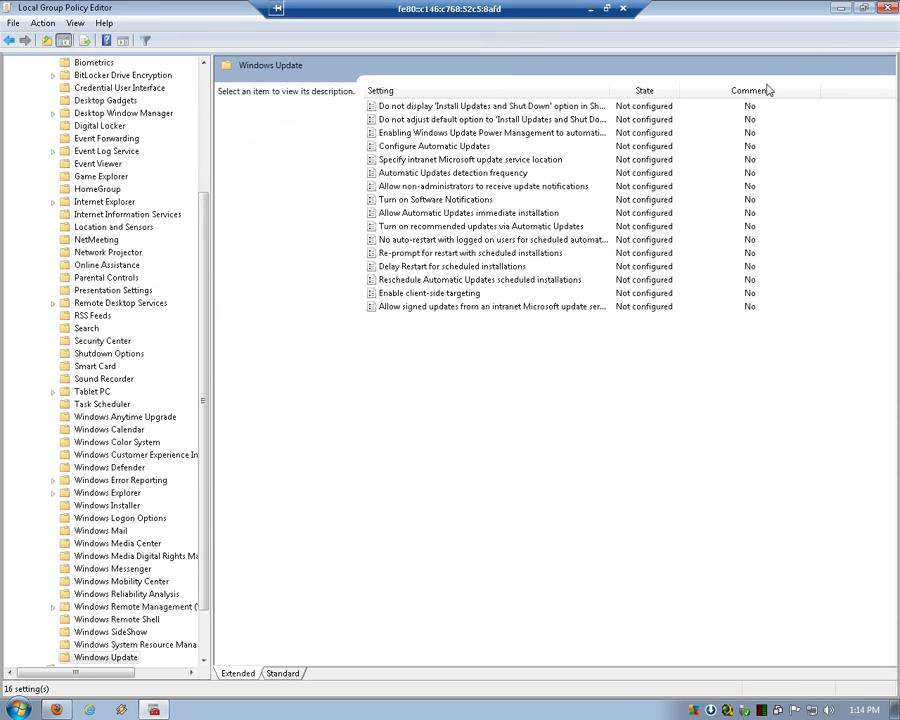
- Close the Local Group Policy Editor and disconnect the Remote Desktop session
{"action": "left_click", "coordinate": [885, 10]}
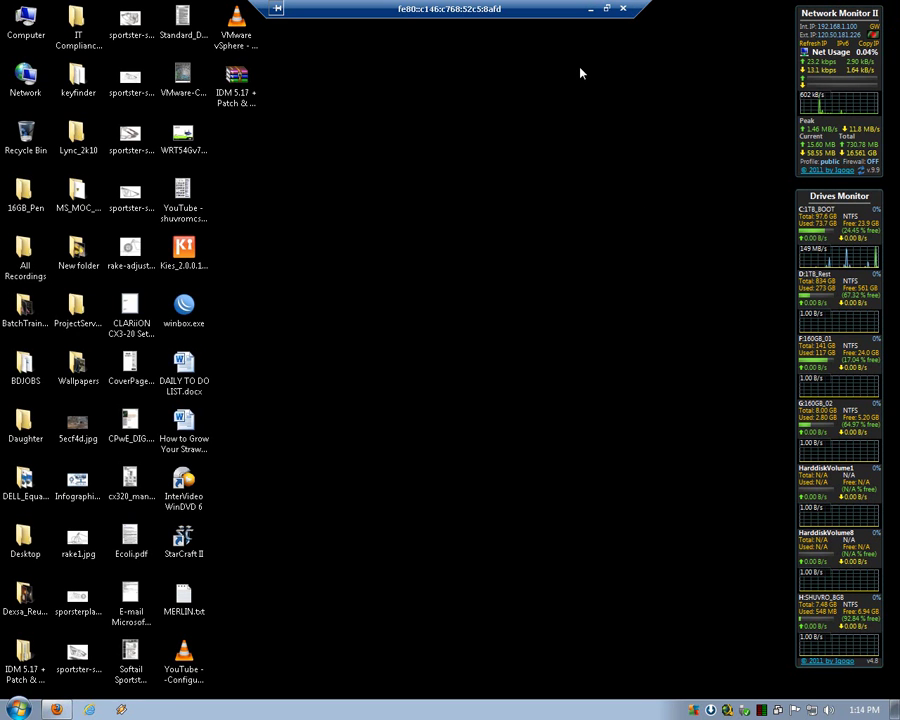
{"action": "left_click", "coordinate": [623, 8]}
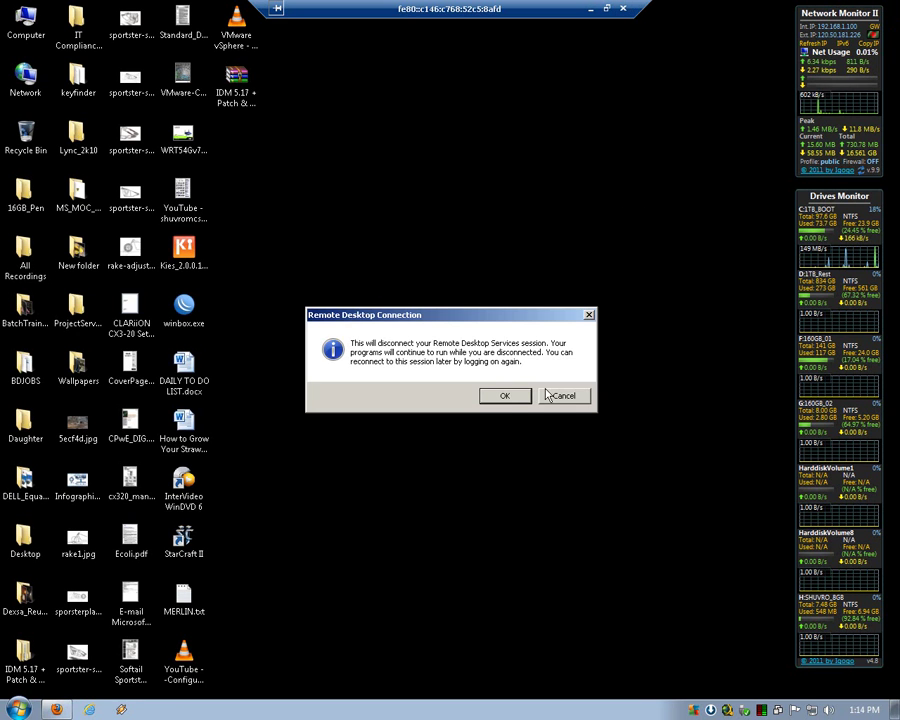
{"action": "left_click", "coordinate": [506, 396]}
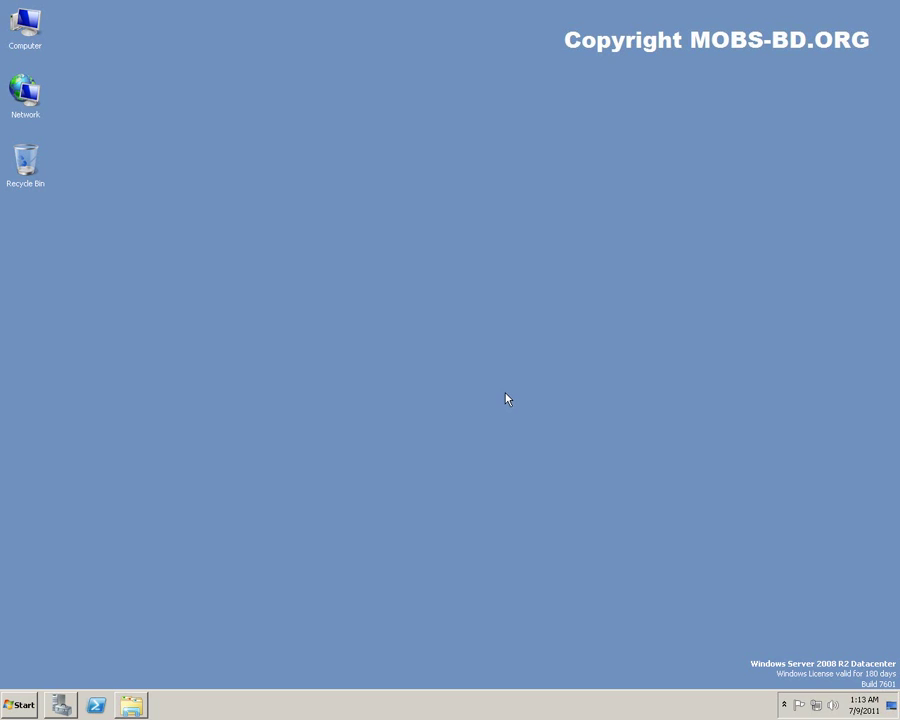